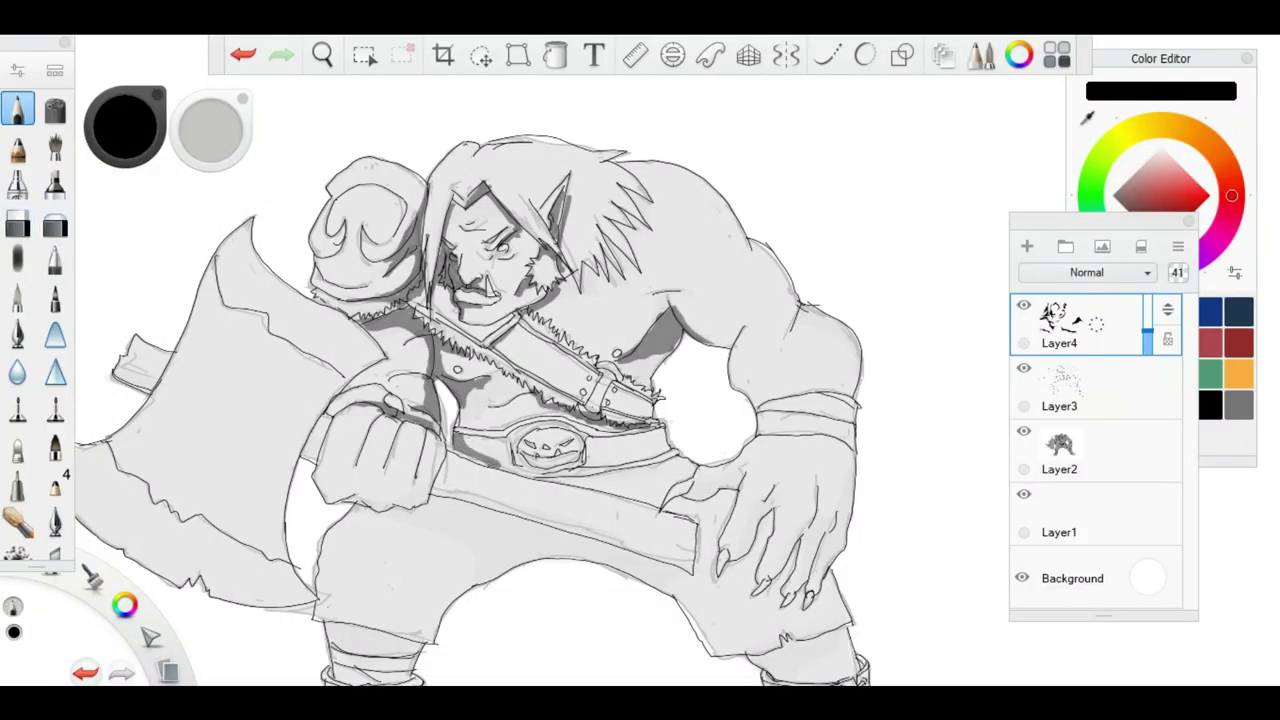
Shade the clawed hand, the lower legs and both boots with dark pencil shadows on Layer4.
{"action": "left_click_drag", "start_coordinate": [571, 508], "coordinate": [540, 520]}
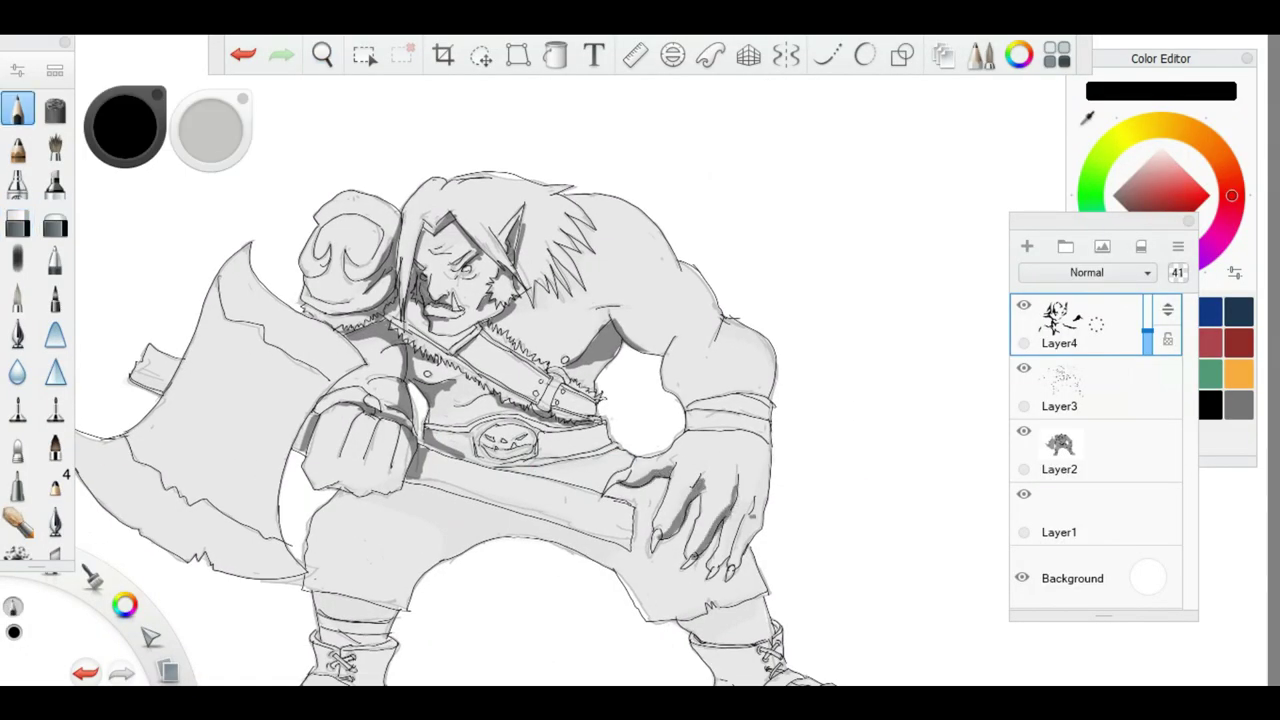
{"action": "scroll", "coordinate": [463, 421], "scroll_direction": "down", "scroll_amount": 2}
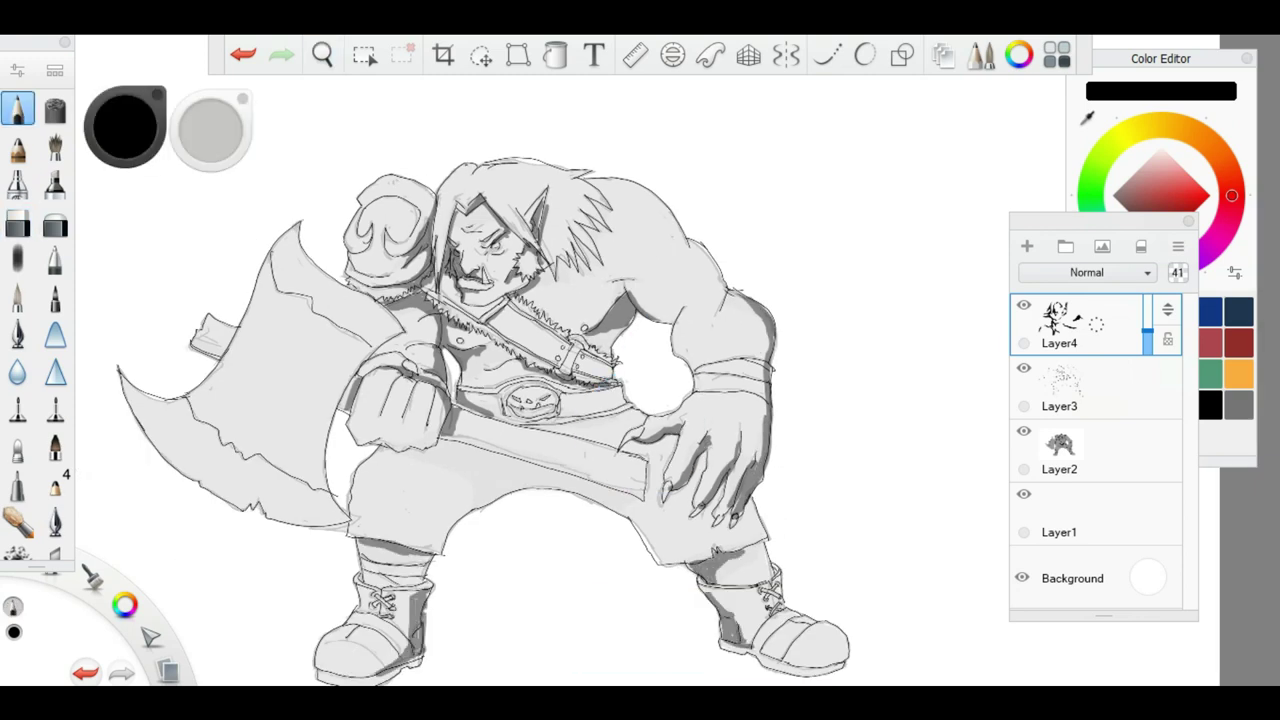
{"action": "left_click_drag", "start_coordinate": [500, 400], "coordinate": [540, 340]}
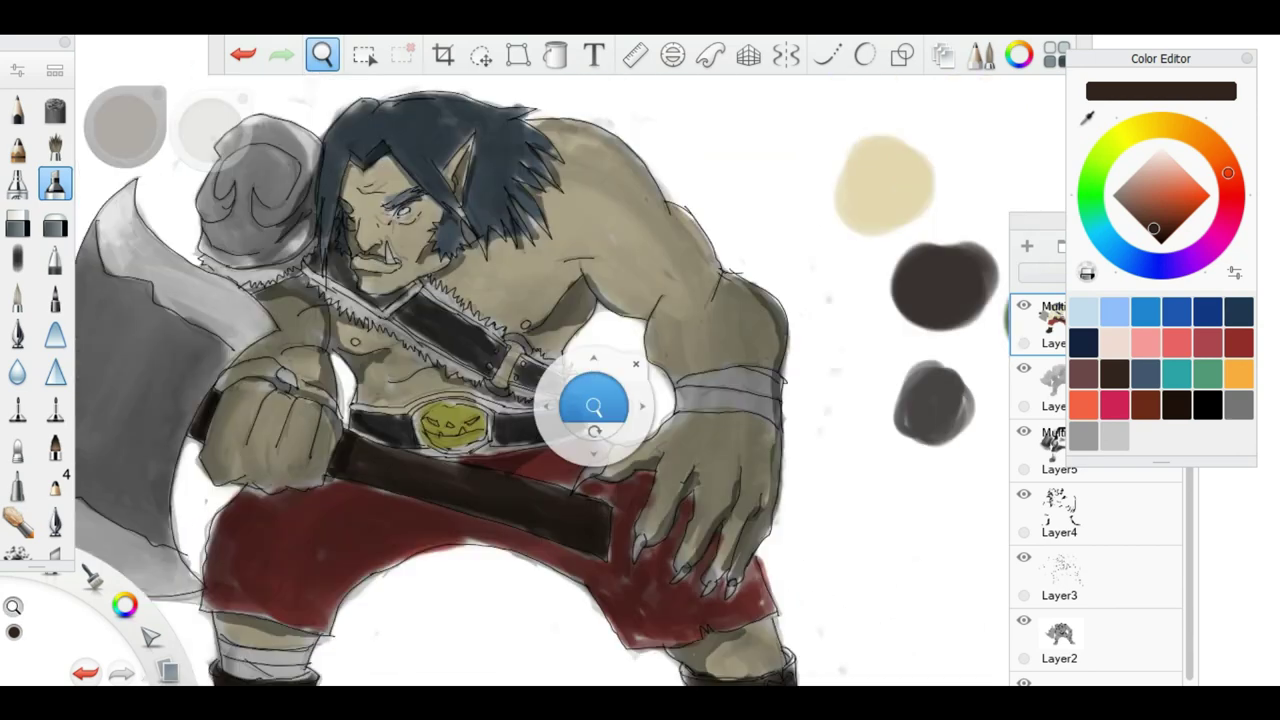
Paint green trim along the upper and lower edges of the belt around the skull buckle.
{"action": "left_click_drag", "start_coordinate": [594, 400], "coordinate": [543, 357]}
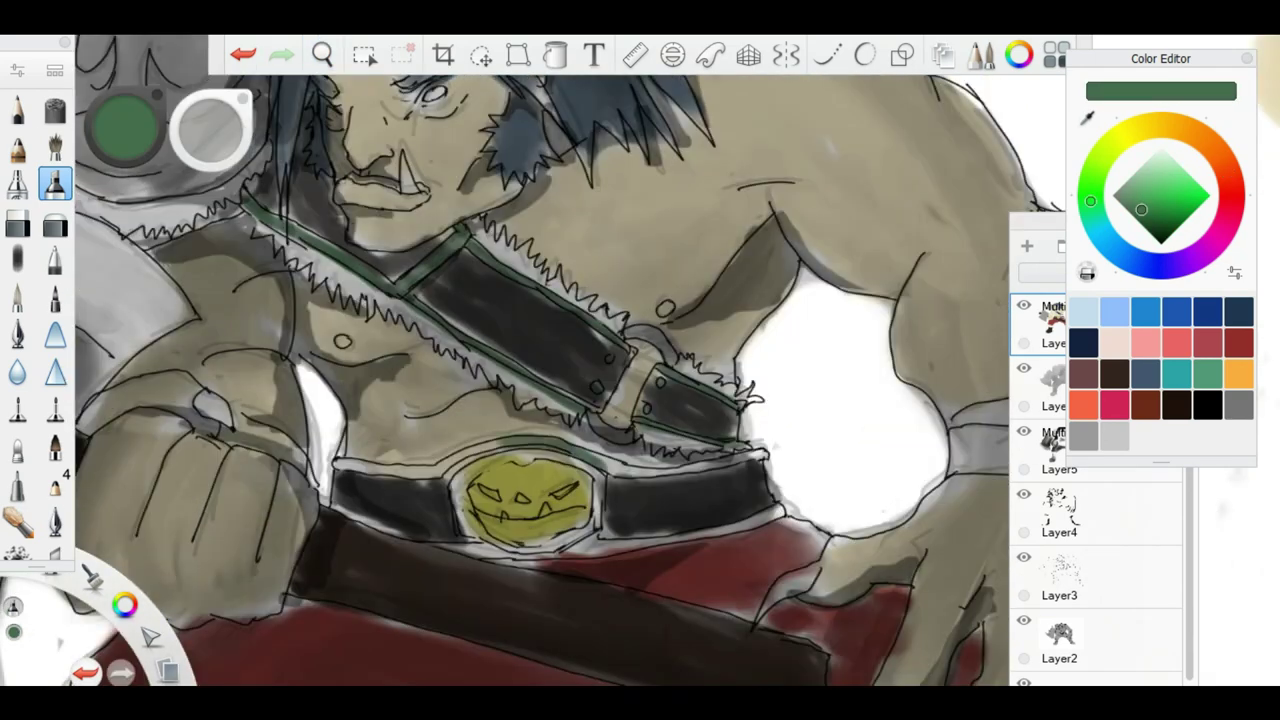
{"action": "left_click_drag", "start_coordinate": [340, 450], "coordinate": [760, 470]}
{"action": "left_click_drag", "start_coordinate": [570, 540], "coordinate": [790, 510]}
{"action": "key", "text": "ctrl+0"}
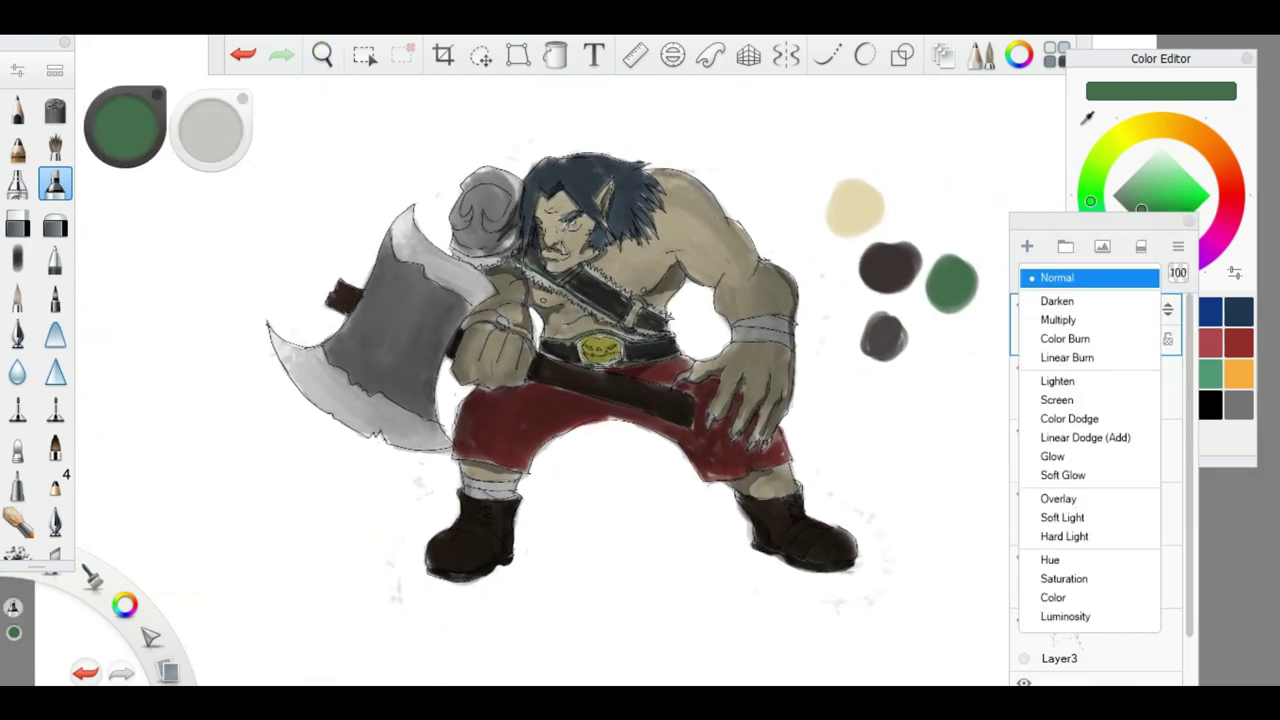
Paint brown shading over the figure on a Color Burn layer and lower the layer's opacity.
{"action": "left_click_drag", "start_coordinate": [470, 200], "coordinate": [400, 390]}
{"action": "left_click_drag", "start_coordinate": [600, 175], "coordinate": [500, 370]}
{"action": "left_click", "coordinate": [1087, 272]}
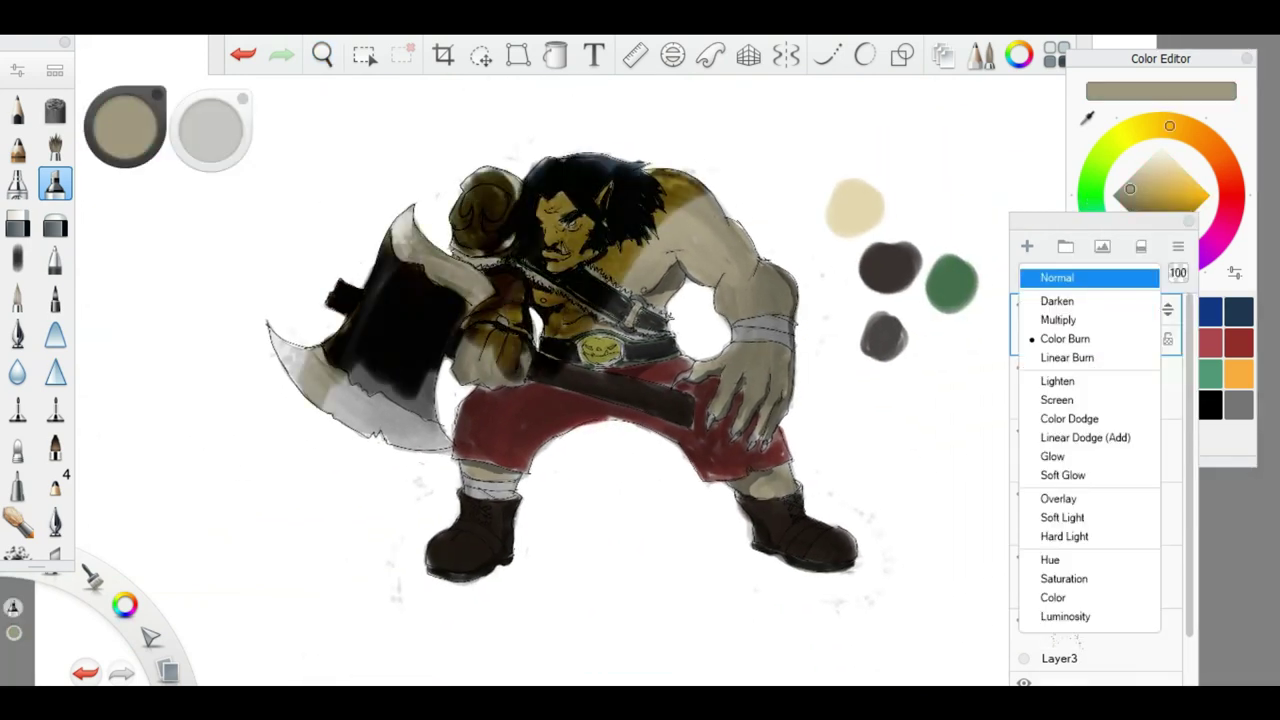
{"action": "left_click", "coordinate": [1086, 351]}
{"action": "left_click_drag", "start_coordinate": [700, 250], "coordinate": [500, 550]}
{"action": "left_click_drag", "start_coordinate": [1147, 300], "coordinate": [1147, 336]}
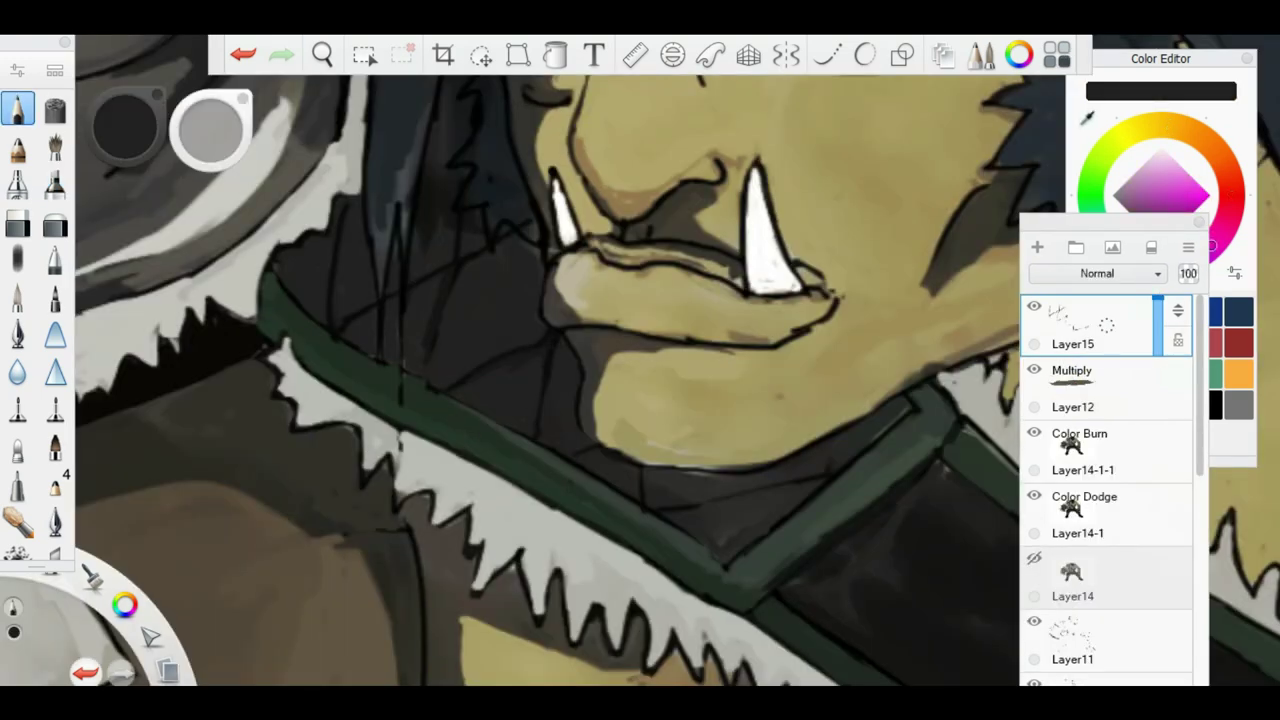
Sample dark colours from the hair and collar and paint over the rough lines beside the jaw on Layer15.
{"action": "scroll", "coordinate": [247, 169], "scroll_direction": "up", "scroll_amount": 3}
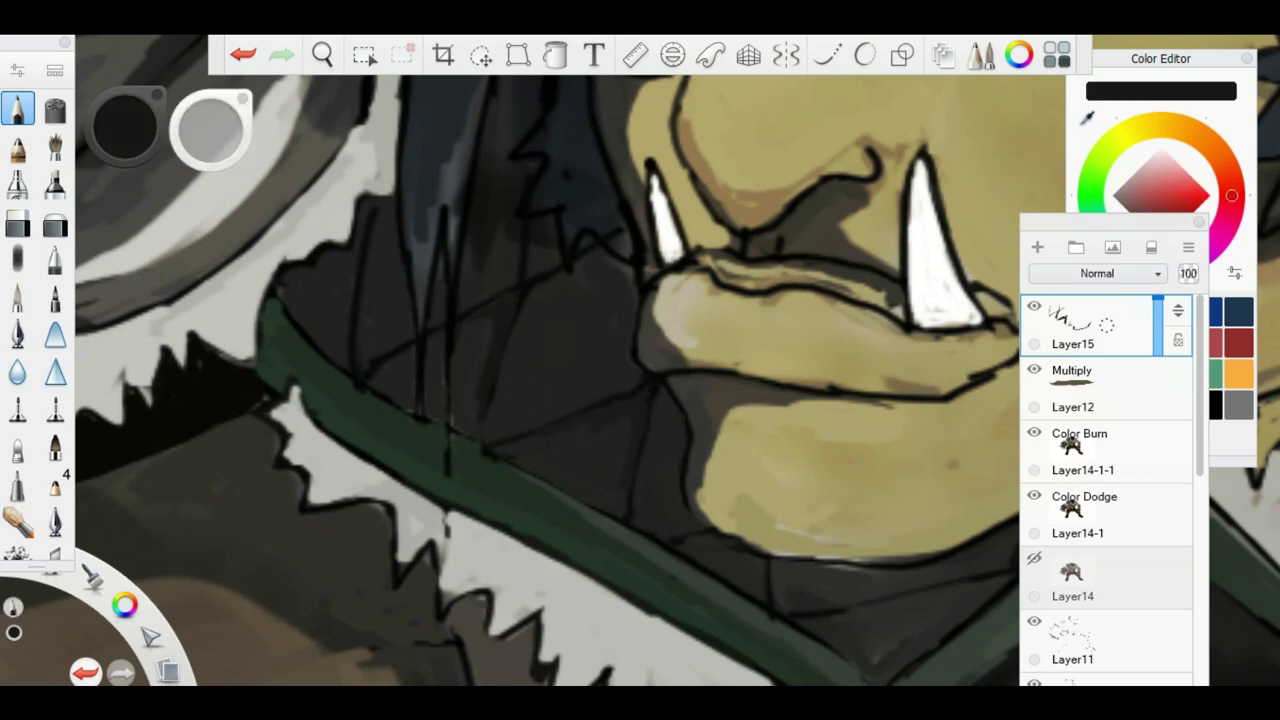
{"action": "scroll", "coordinate": [744, 380], "scroll_direction": "up", "scroll_amount": 1}
{"action": "left_click", "coordinate": [449, 234], "text": "alt"}
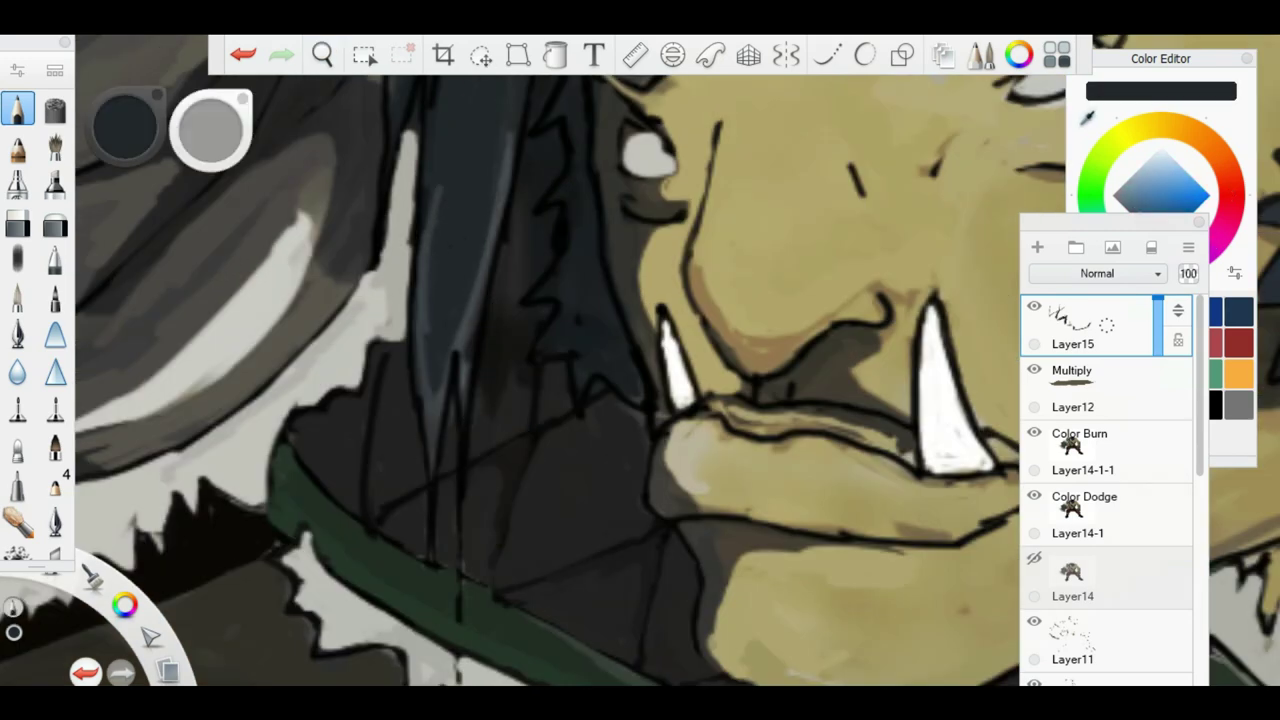
{"action": "scroll", "coordinate": [641, 353], "scroll_direction": "down", "scroll_amount": 5}
{"action": "scroll", "coordinate": [686, 623], "scroll_direction": "up", "scroll_amount": 5}
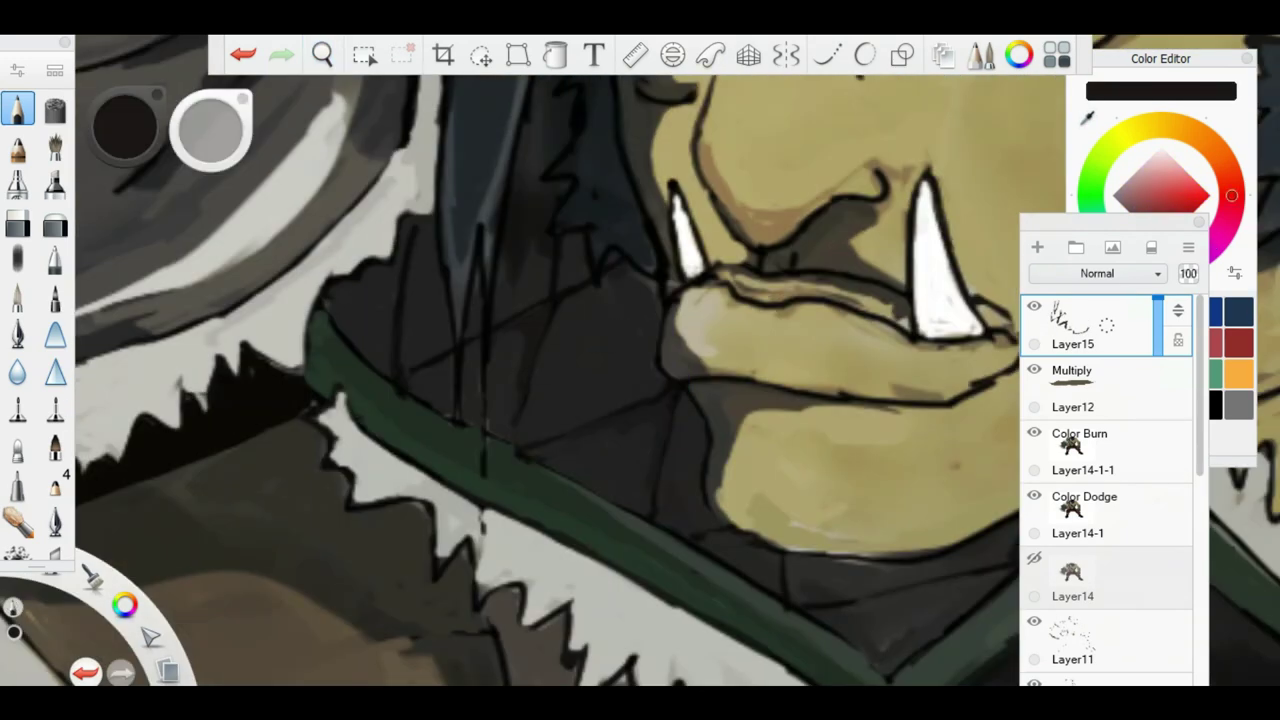
{"action": "left_click", "coordinate": [652, 420], "text": "alt"}
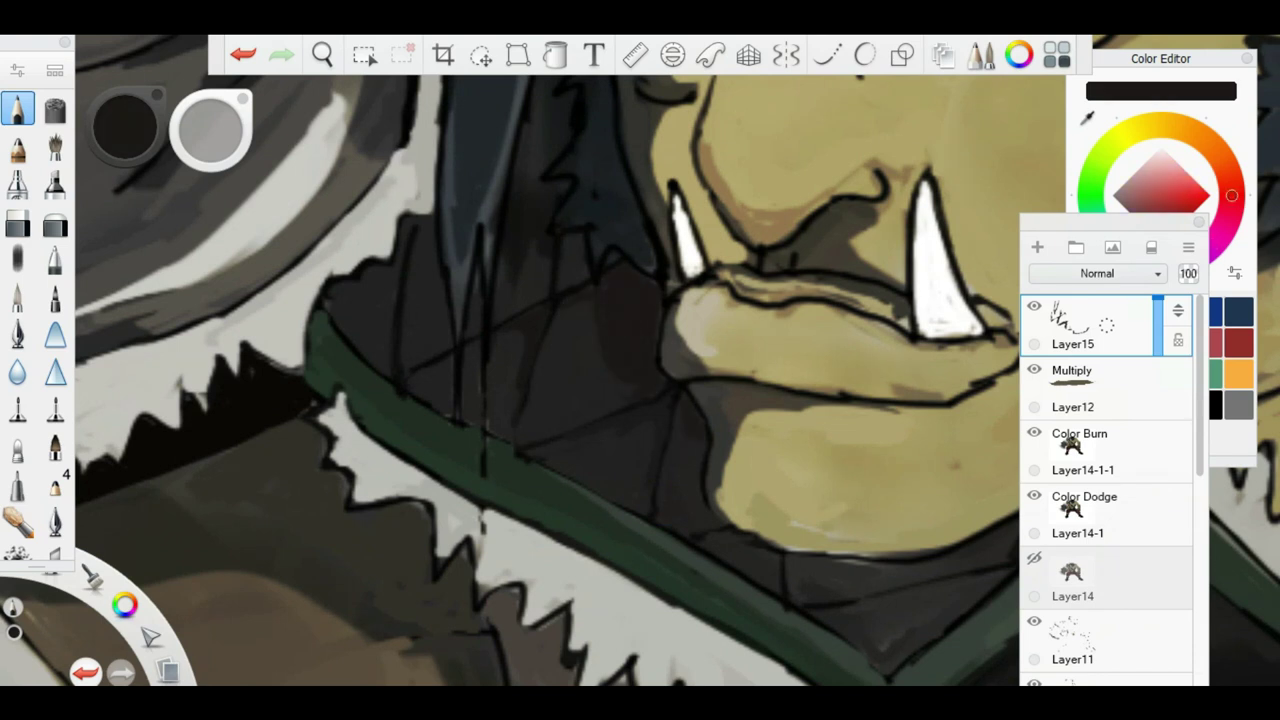
{"action": "scroll", "coordinate": [570, 361], "scroll_direction": "down", "scroll_amount": 2}
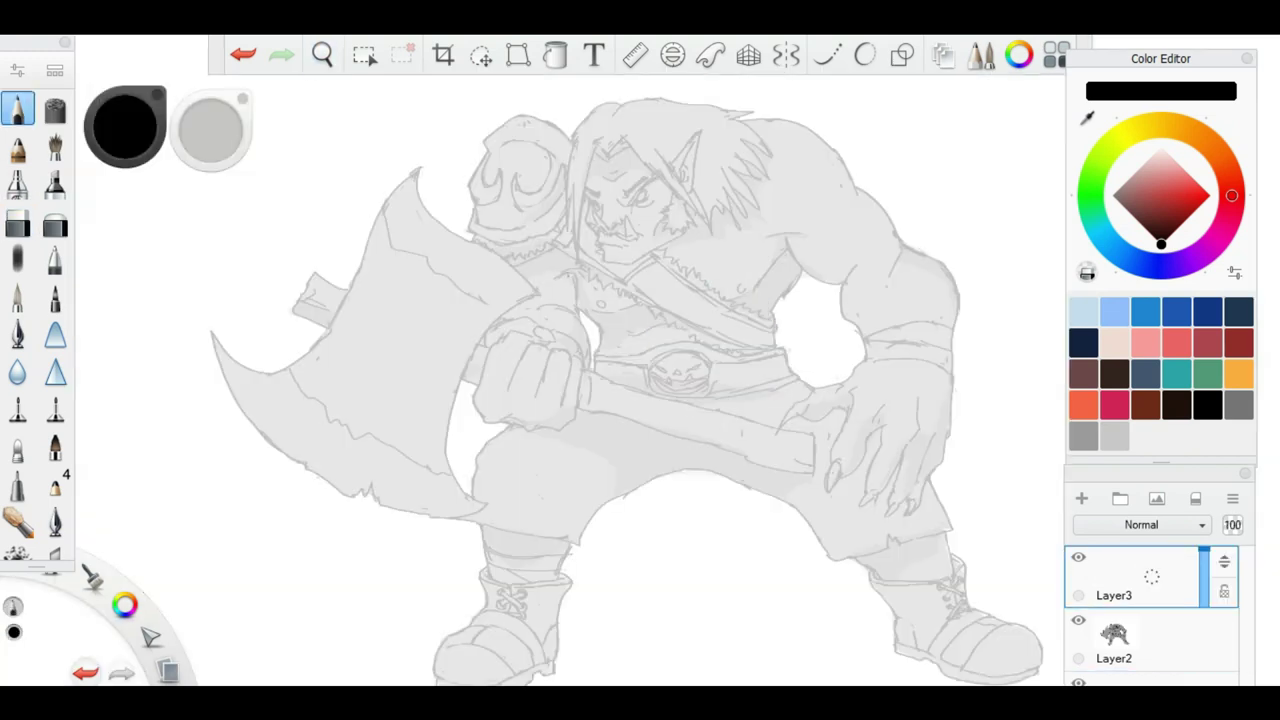
Ink the orc's face, pointed ear and front hair strands in black over the sketch on Layer3.
{"action": "scroll", "coordinate": [640, 380], "scroll_direction": "down", "scroll_amount": 3}
{"action": "left_click_drag", "start_coordinate": [546, 178], "coordinate": [541, 224]}
{"action": "scroll", "coordinate": [640, 380], "scroll_direction": "up", "scroll_amount": 4}
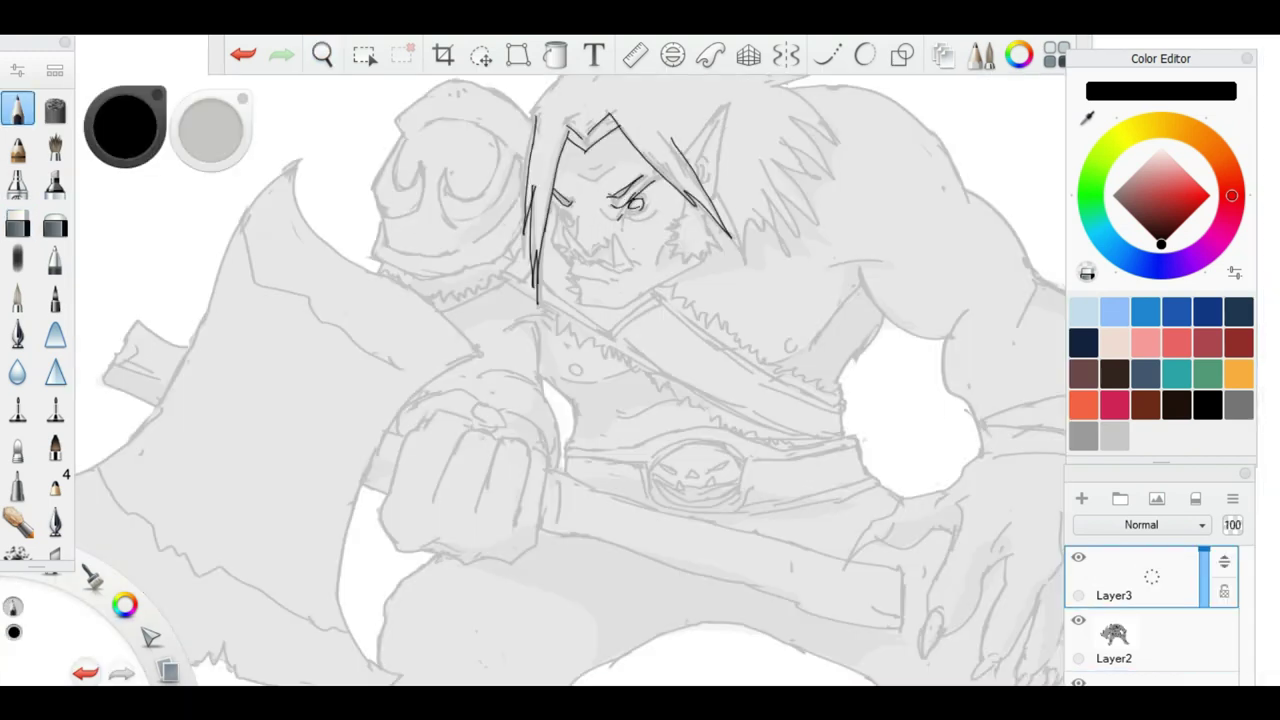
{"action": "left_click_drag", "start_coordinate": [576, 254], "coordinate": [648, 292]}
{"action": "left_click_drag", "start_coordinate": [652, 268], "coordinate": [722, 268]}
{"action": "left_click_drag", "start_coordinate": [640, 300], "coordinate": [660, 380]}
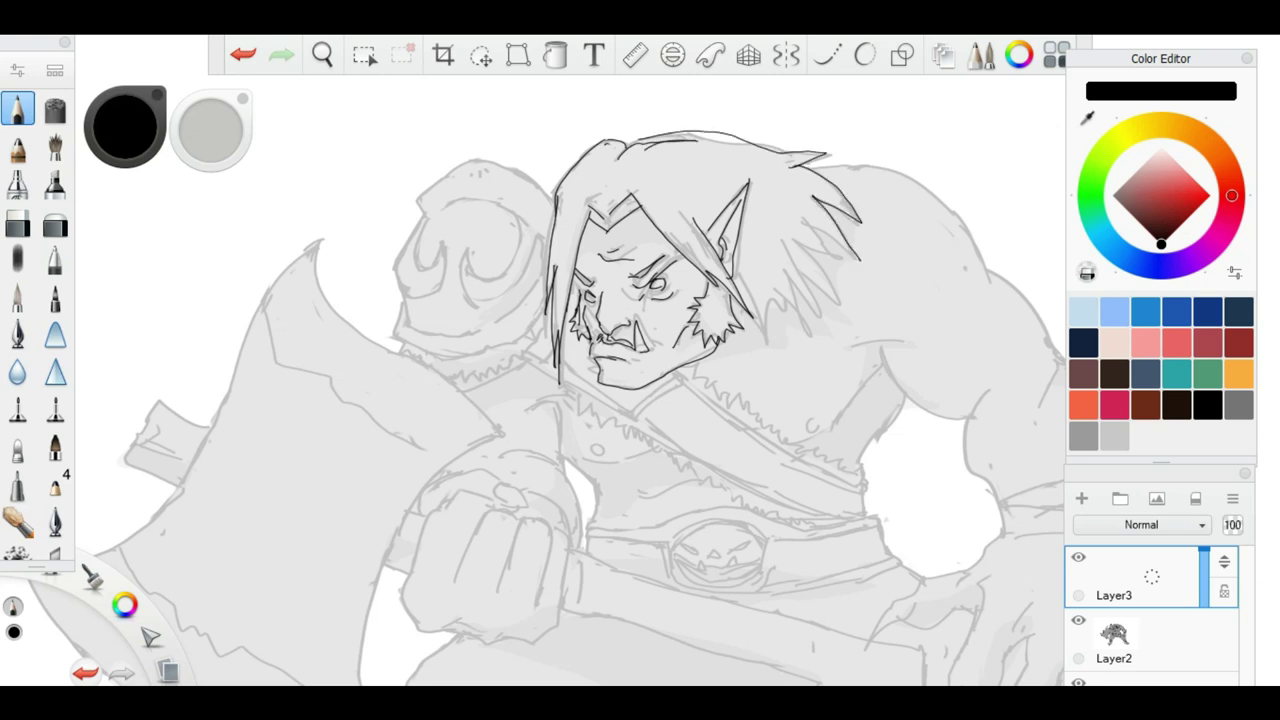
Ink the shoulder pad, collar, spiky back hair and the outline of the large shoulder.
{"action": "mouse_move", "coordinate": [600, 350]}
{"action": "left_mouse_down"}
{"action": "mouse_move", "coordinate": [530, 365]}
{"action": "mouse_move", "coordinate": [564, 428]}
{"action": "left_mouse_up"}
{"action": "left_click_drag", "start_coordinate": [570, 428], "coordinate": [608, 400]}
{"action": "left_click_drag", "start_coordinate": [540, 400], "coordinate": [647, 512]}
{"action": "mouse_move", "coordinate": [640, 420]}
{"action": "left_mouse_down"}
{"action": "mouse_move", "coordinate": [700, 330]}
{"action": "mouse_move", "coordinate": [665, 245]}
{"action": "left_mouse_up"}
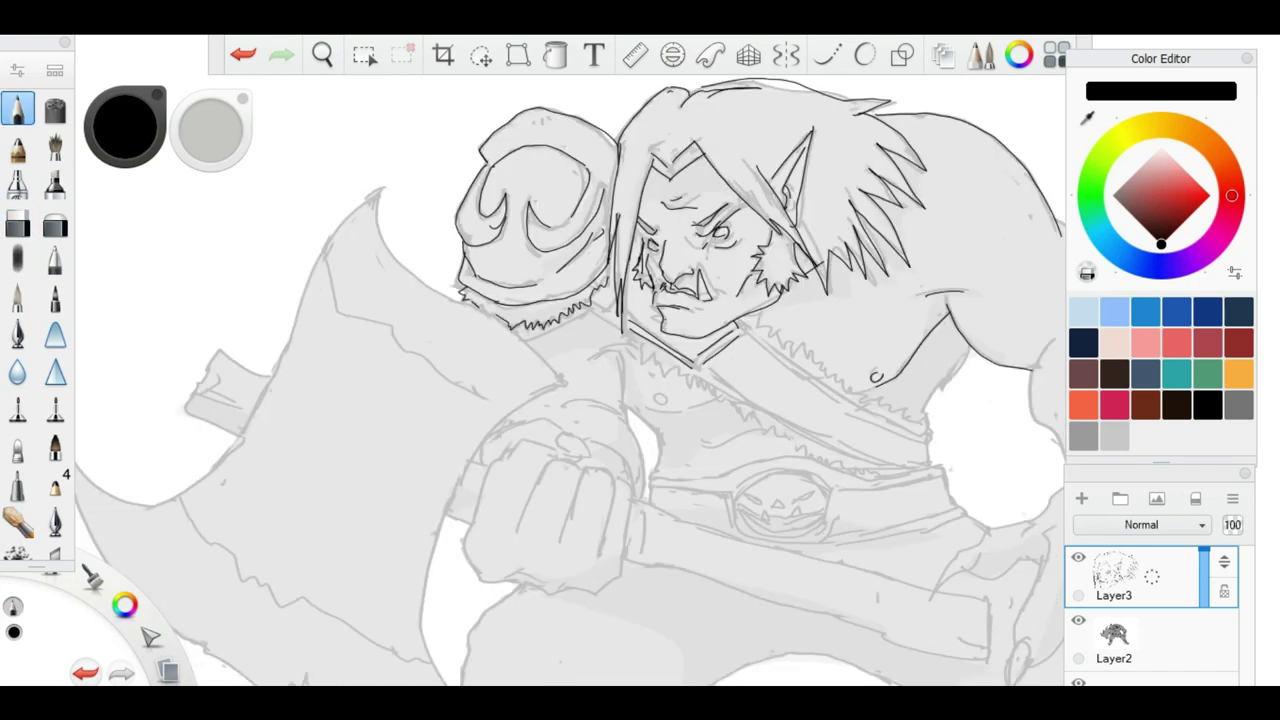
Ink the fur-trimmed chest strap, the torso lines and the belt with its skull buckle.
{"action": "left_click_drag", "start_coordinate": [640, 400], "coordinate": [606, 356]}
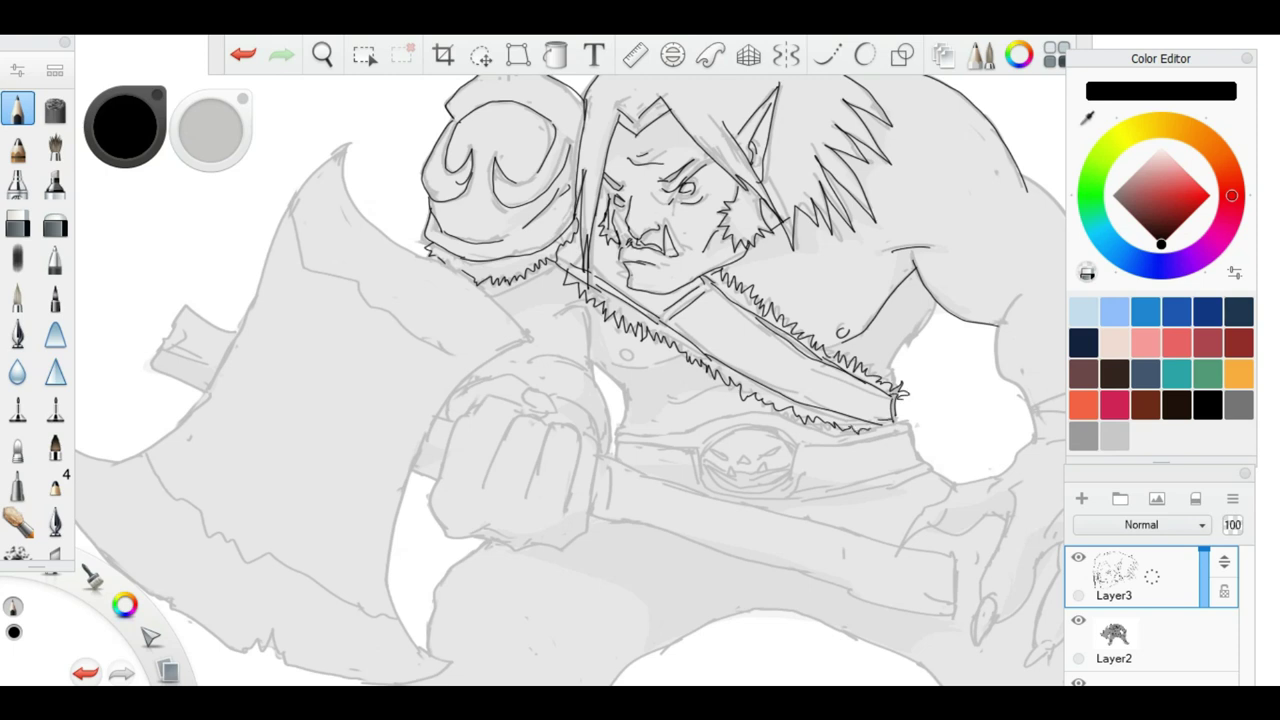
{"action": "left_click_drag", "start_coordinate": [554, 319], "coordinate": [589, 300]}
{"action": "left_click_drag", "start_coordinate": [582, 314], "coordinate": [586, 369]}
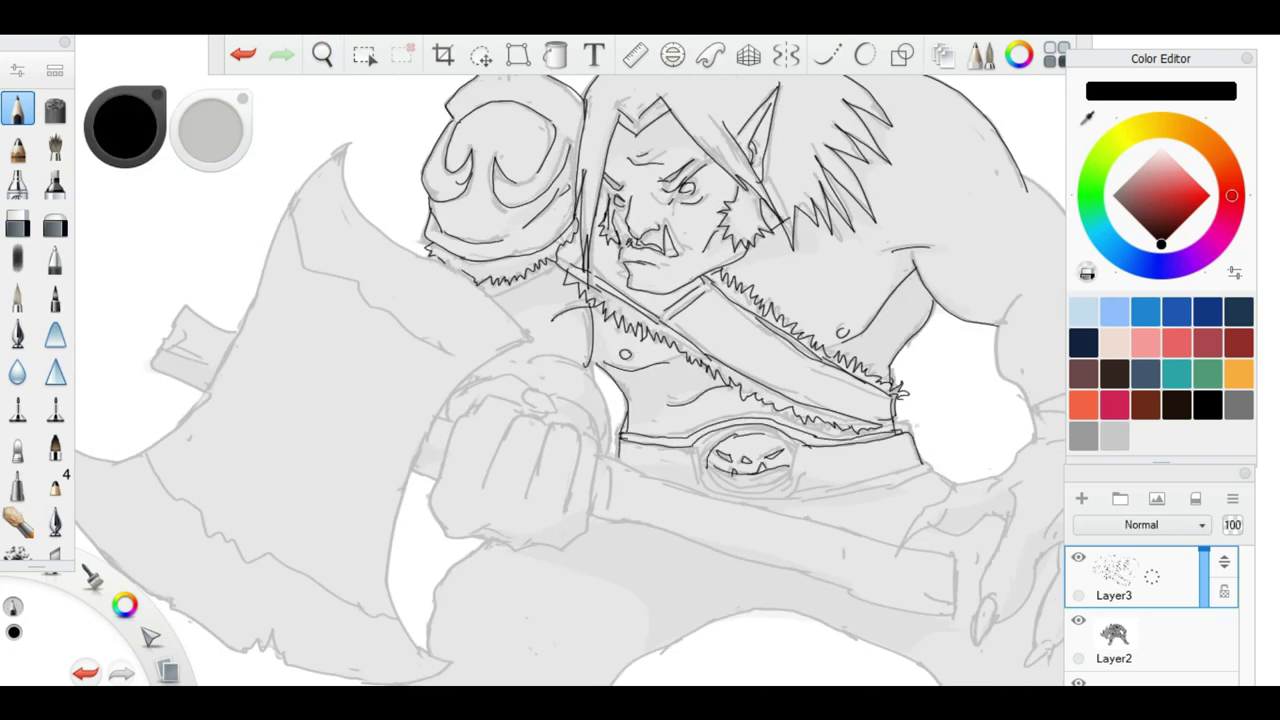
Ink the axe outline and gripping fist, then the bandaged arm and clawed hand resting on the knee.
{"action": "scroll", "coordinate": [570, 380], "scroll_direction": "down", "scroll_amount": 2}
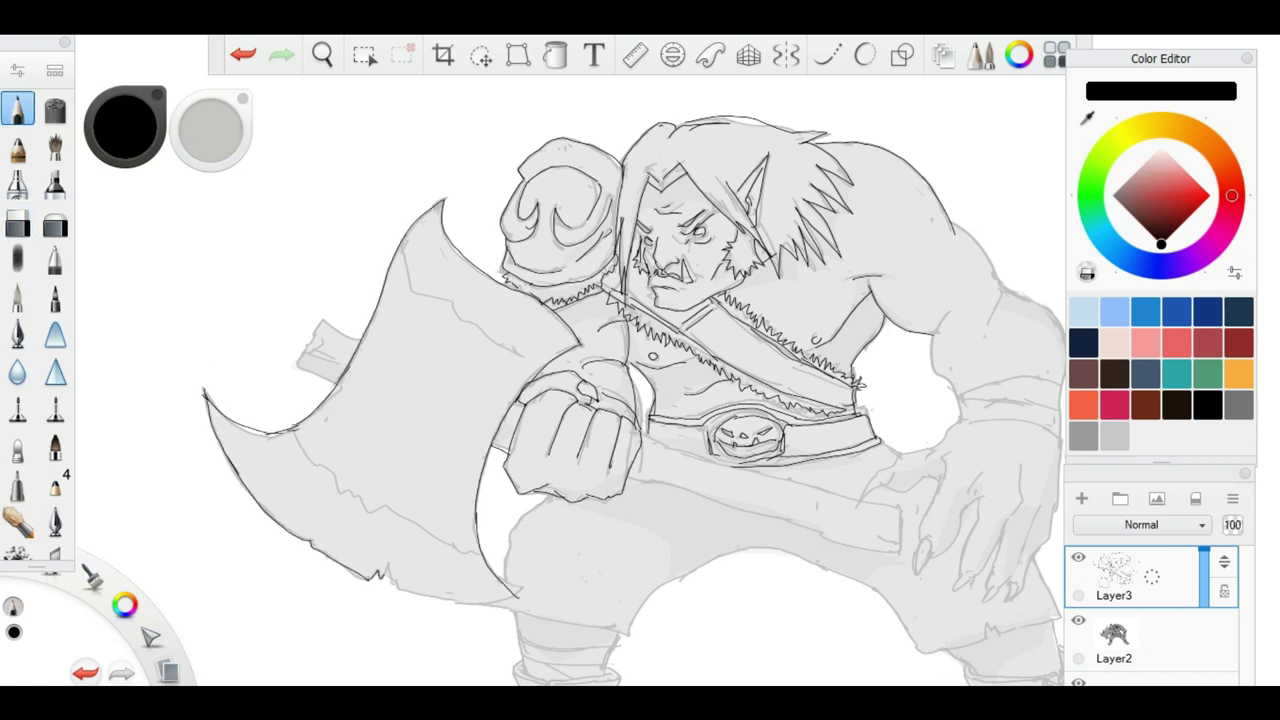
{"action": "mouse_move", "coordinate": [745, 437]}
{"action": "left_mouse_down"}
{"action": "mouse_move", "coordinate": [625, 330]}
{"action": "mouse_move", "coordinate": [580, 445]}
{"action": "left_mouse_up"}
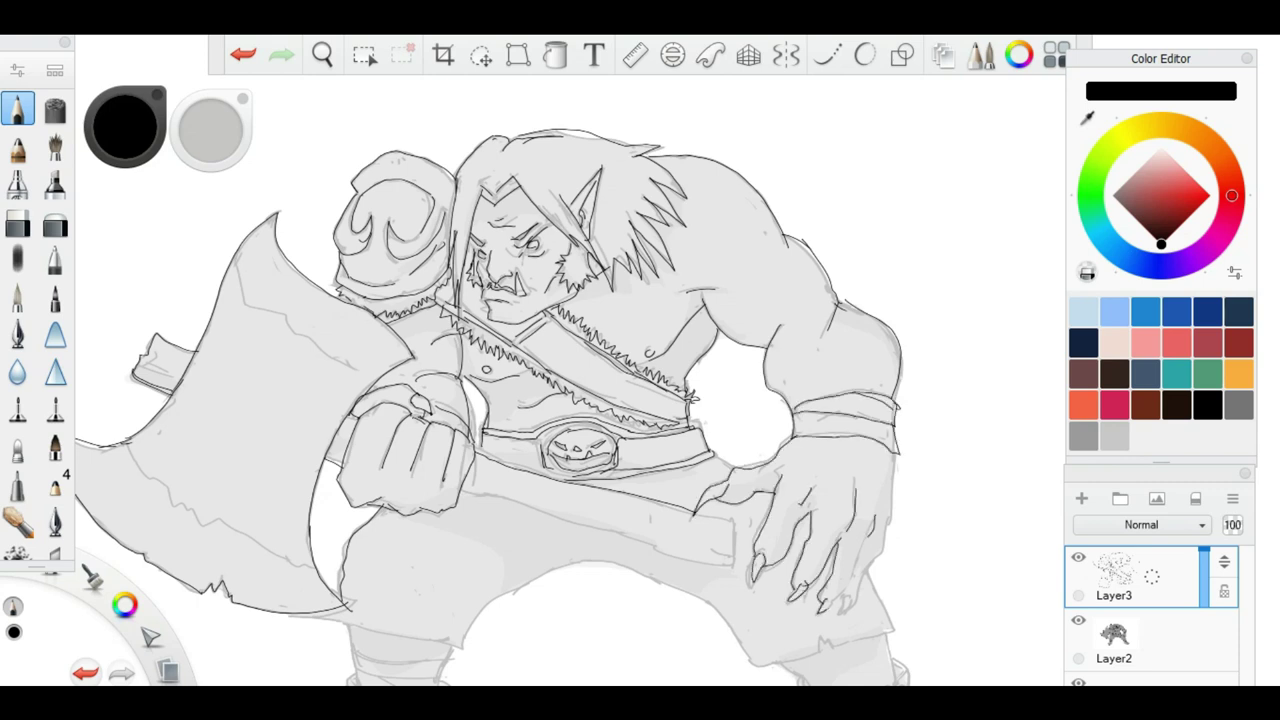
{"action": "mouse_move", "coordinate": [850, 590]}
{"action": "left_mouse_down"}
{"action": "mouse_move", "coordinate": [840, 490]}
{"action": "mouse_move", "coordinate": [880, 532]}
{"action": "mouse_move", "coordinate": [880, 498]}
{"action": "left_mouse_up"}
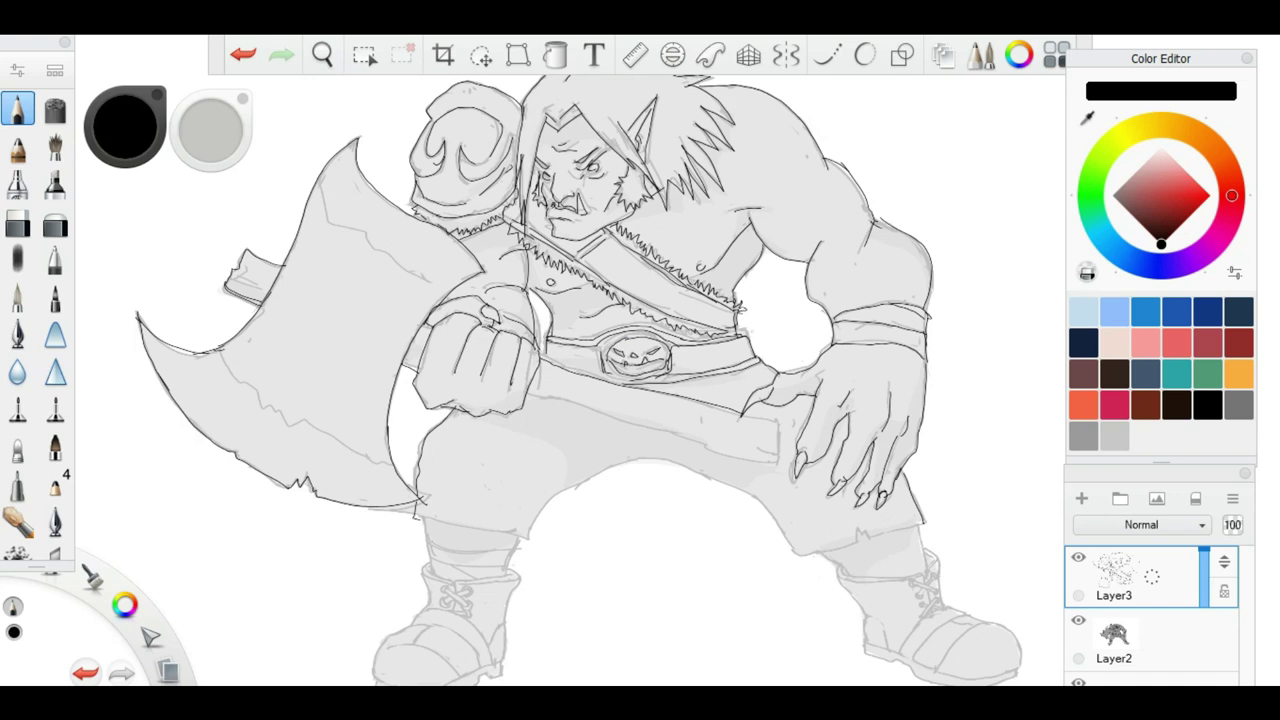
Ink the trousers, leg wraps, both laced boots and the jagged inner edge of the axe blade.
{"action": "left_click_drag", "start_coordinate": [848, 542], "coordinate": [622, 366]}
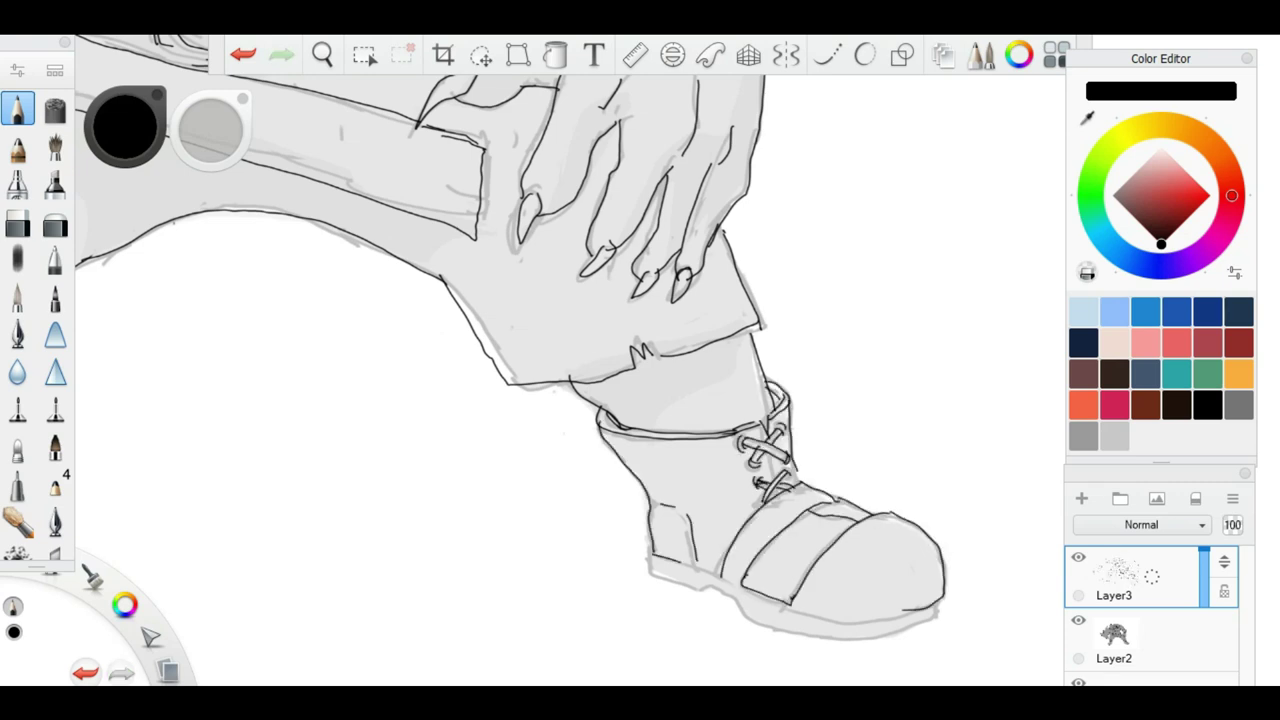
{"action": "left_click_drag", "start_coordinate": [762, 478], "coordinate": [720, 440]}
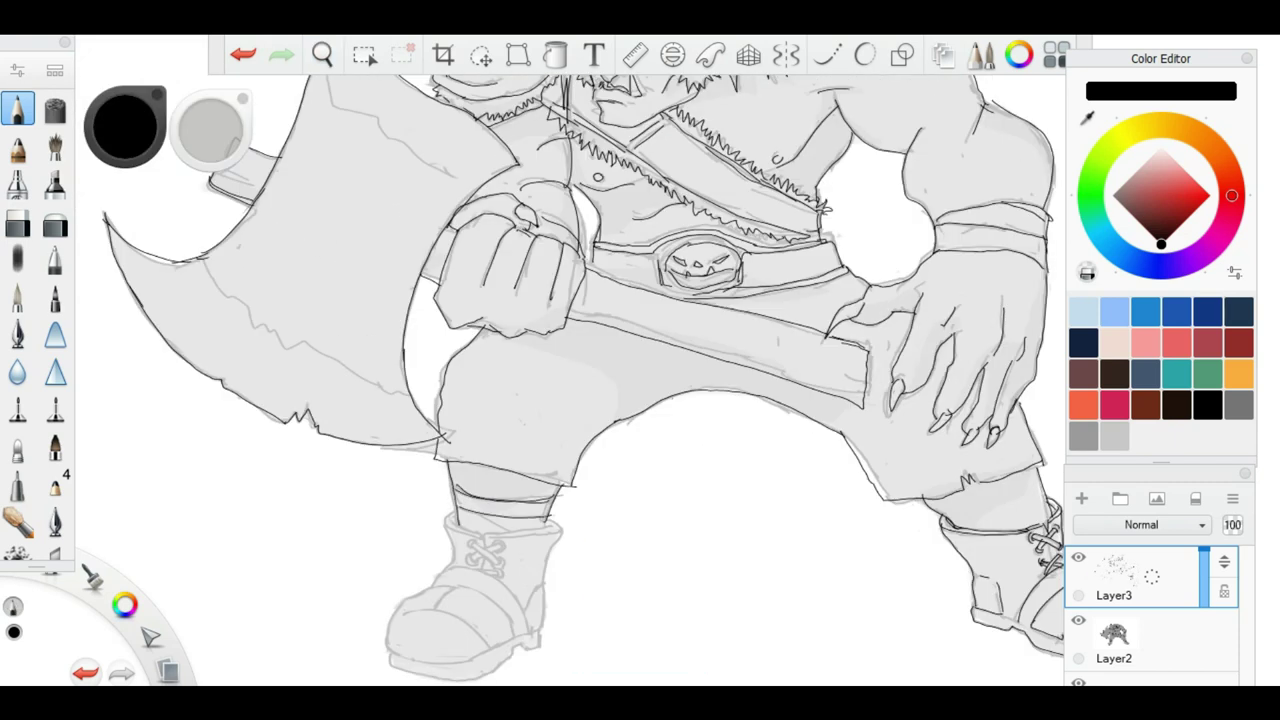
{"action": "key", "text": "e"}
{"action": "key", "text": "e"}
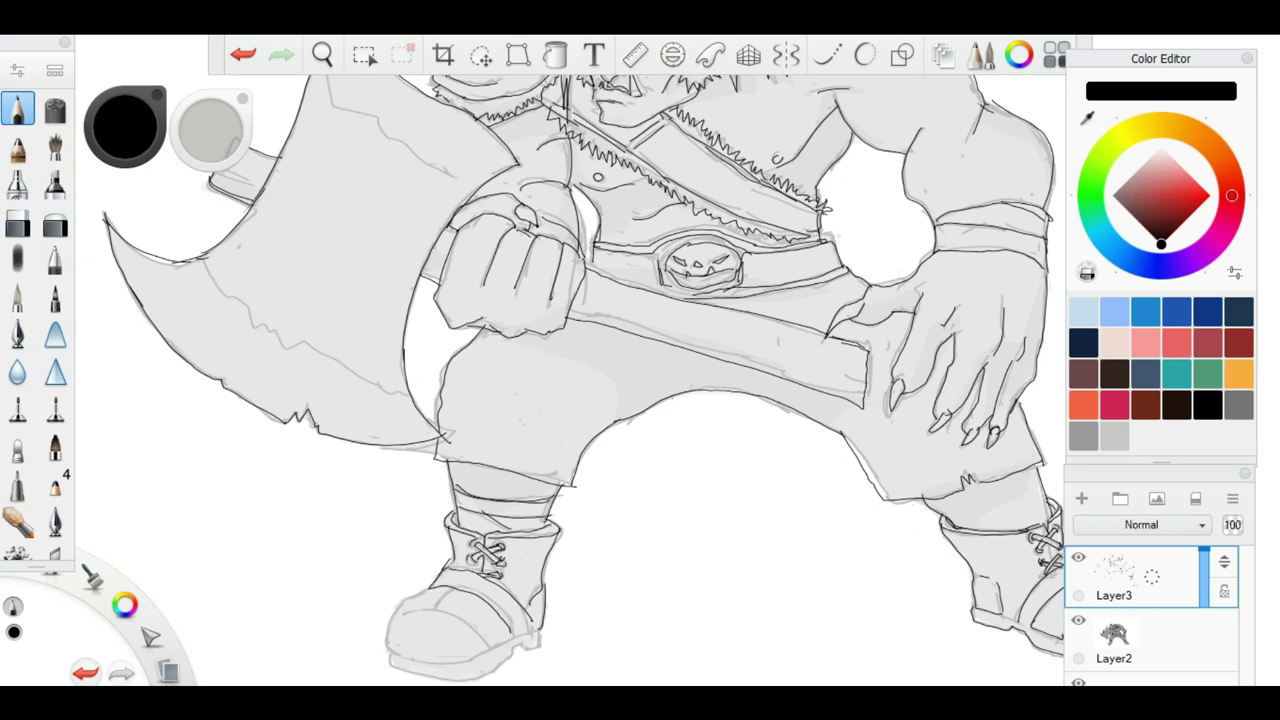
{"action": "key", "text": "ctrl+minus"}
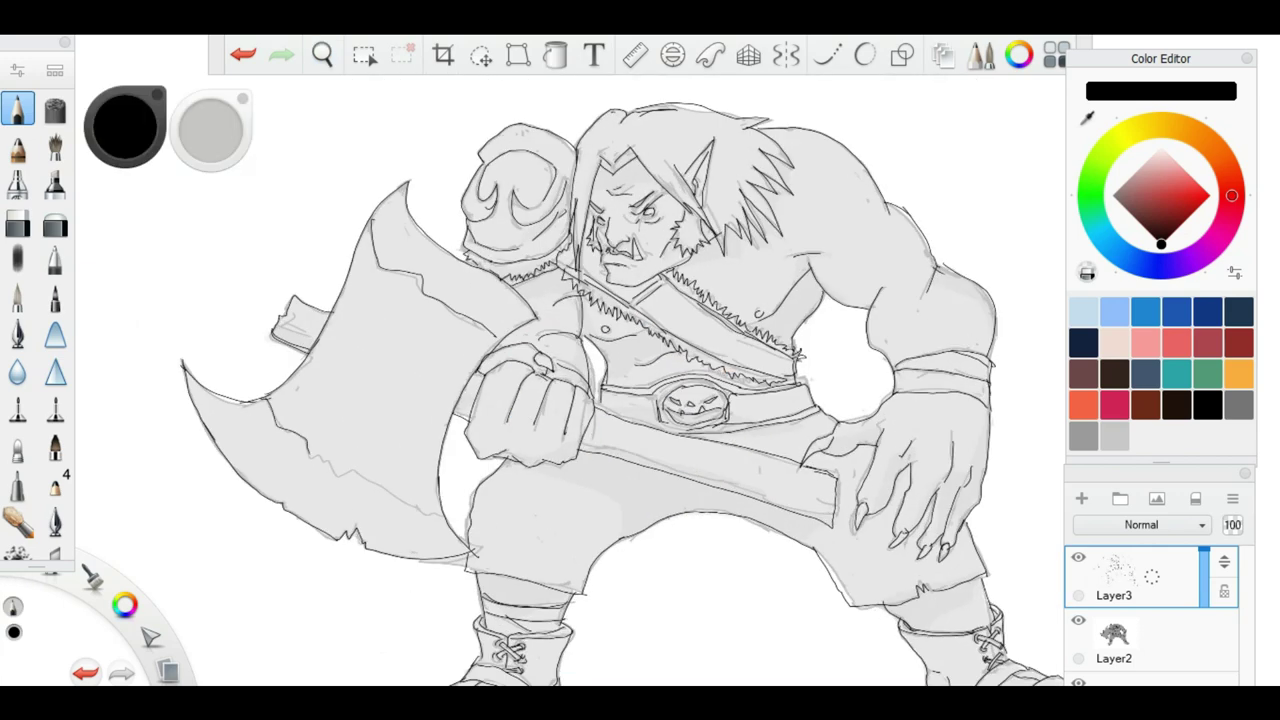
Draw a riveted buckle on the chest strap and erase the fur and strap lines overlapping it.
{"action": "key", "text": "ctrl+minus"}
{"action": "key", "text": "ctrl+plus"}
{"action": "key", "text": "ctrl+plus"}
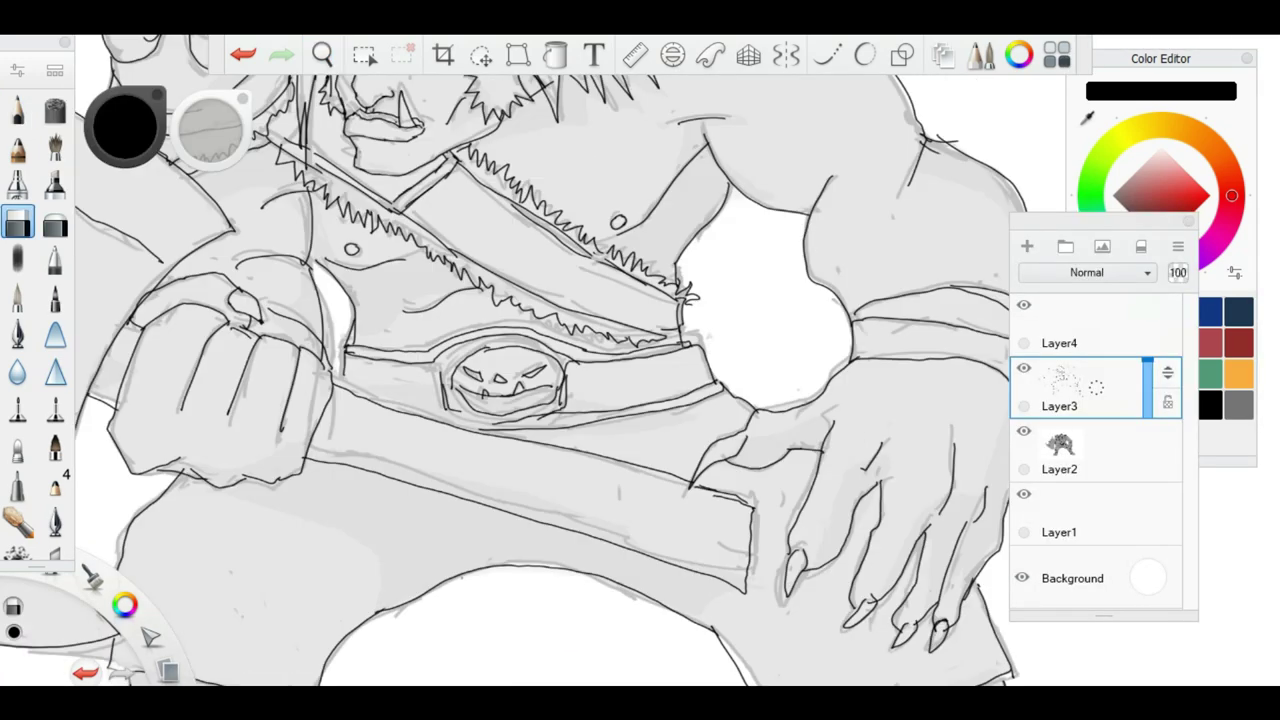
{"action": "mouse_move", "coordinate": [625, 256]}
{"action": "left_mouse_down"}
{"action": "mouse_move", "coordinate": [588, 303]}
{"action": "mouse_move", "coordinate": [588, 345]}
{"action": "left_mouse_up"}
{"action": "key", "text": "e"}
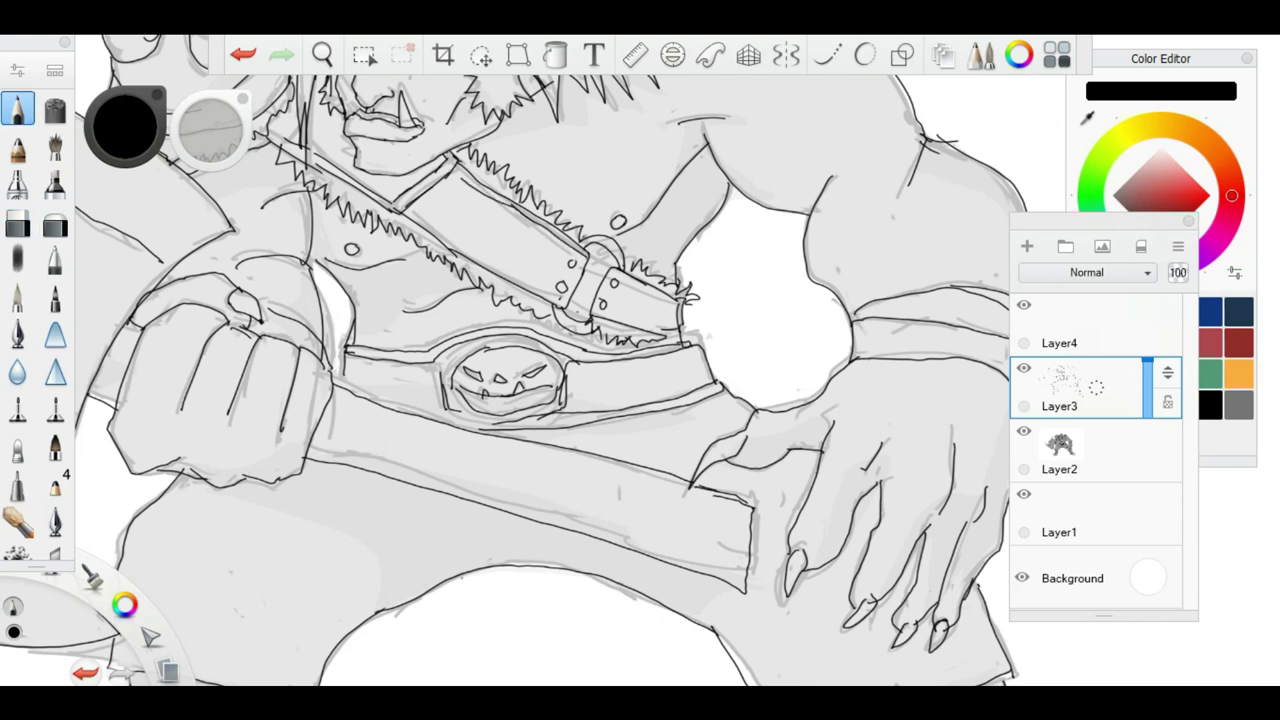
{"action": "left_click_drag", "start_coordinate": [662, 330], "coordinate": [690, 344]}
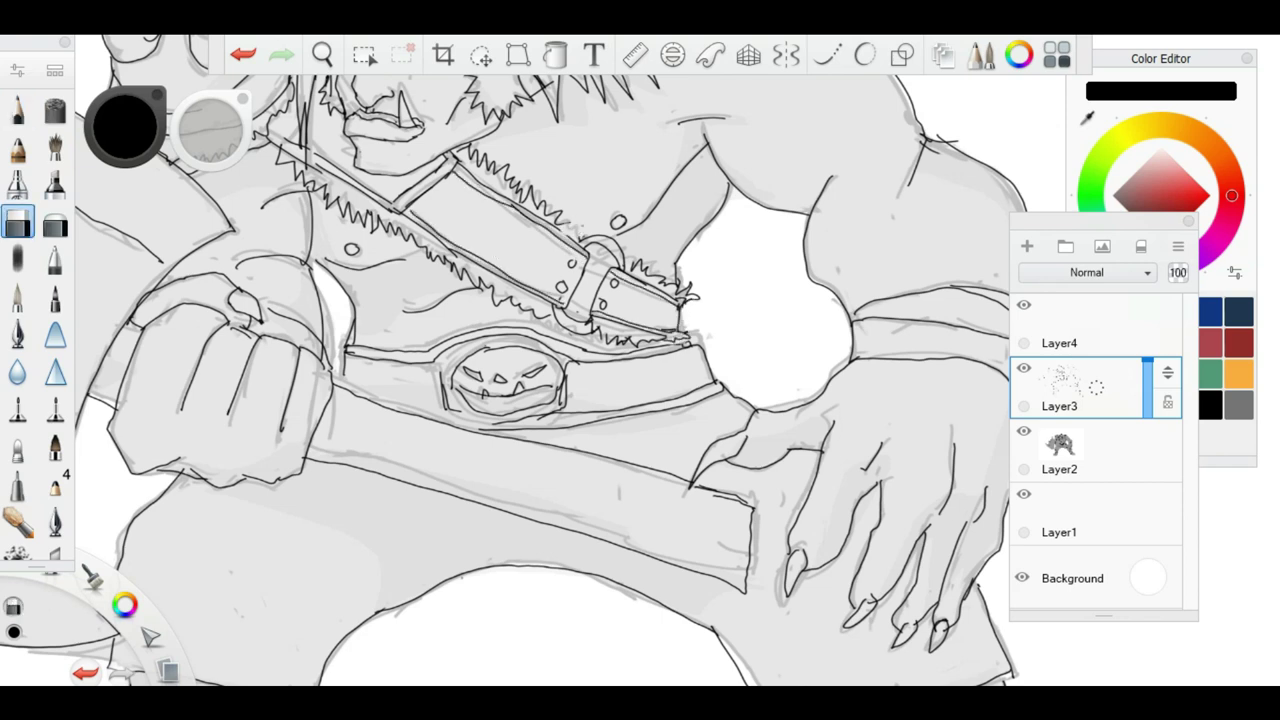
{"action": "left_click_drag", "start_coordinate": [586, 242], "coordinate": [612, 254]}
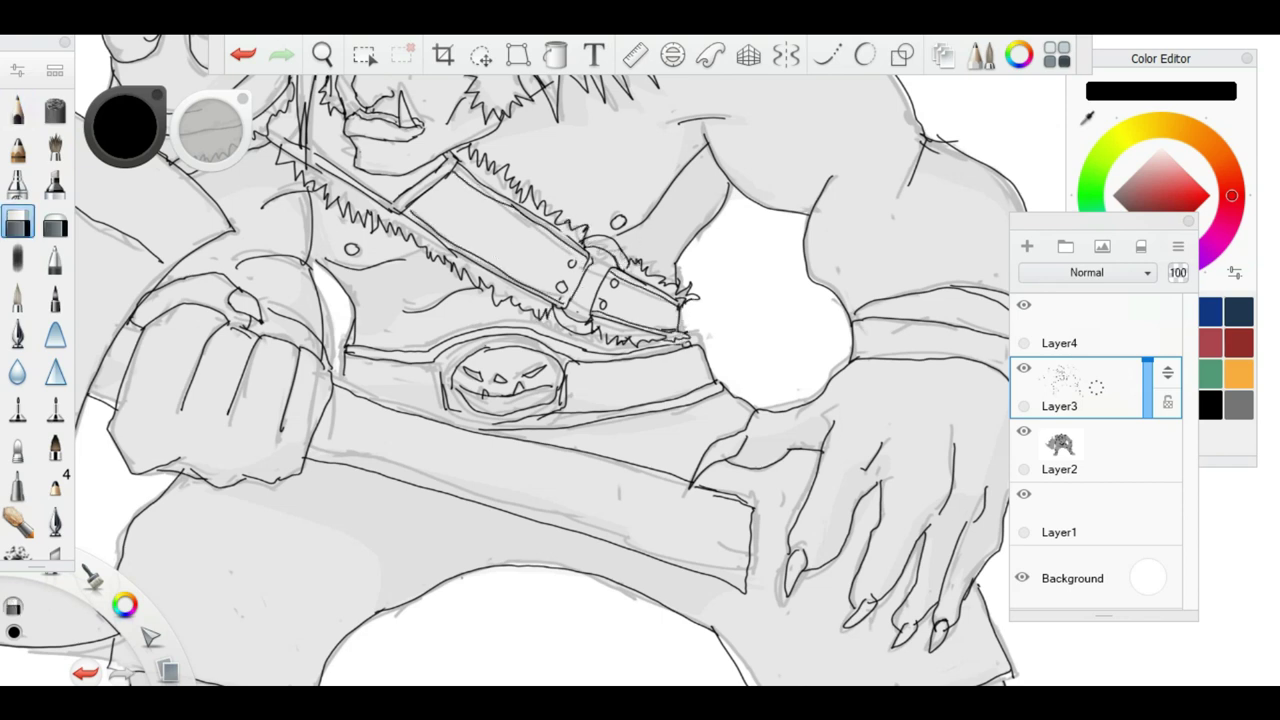
Erase the stray ink lines around the belt and the end of the chest strap on Layer3.
{"action": "scroll", "coordinate": [540, 360], "scroll_direction": "down", "scroll_amount": 2}
{"action": "scroll", "coordinate": [540, 360], "scroll_direction": "up", "scroll_amount": 3}
{"action": "scroll", "coordinate": [860, 570], "scroll_direction": "up", "scroll_amount": 2}
{"action": "key", "text": "space"}
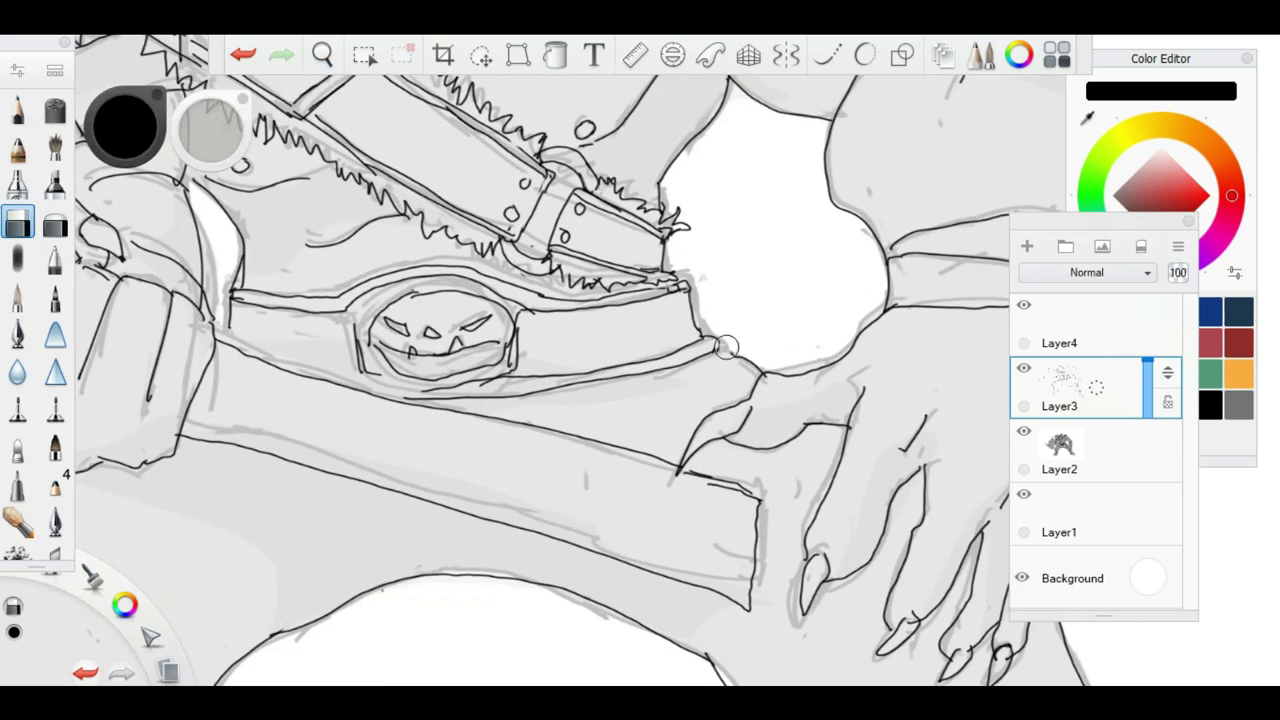
{"action": "left_click", "coordinate": [651, 363]}
Paint black shadows under the front hair and inside the ear on Layer4 at brush size 8.0, and set the layer's opacity to 41.
{"action": "left_click", "coordinate": [1096, 323]}
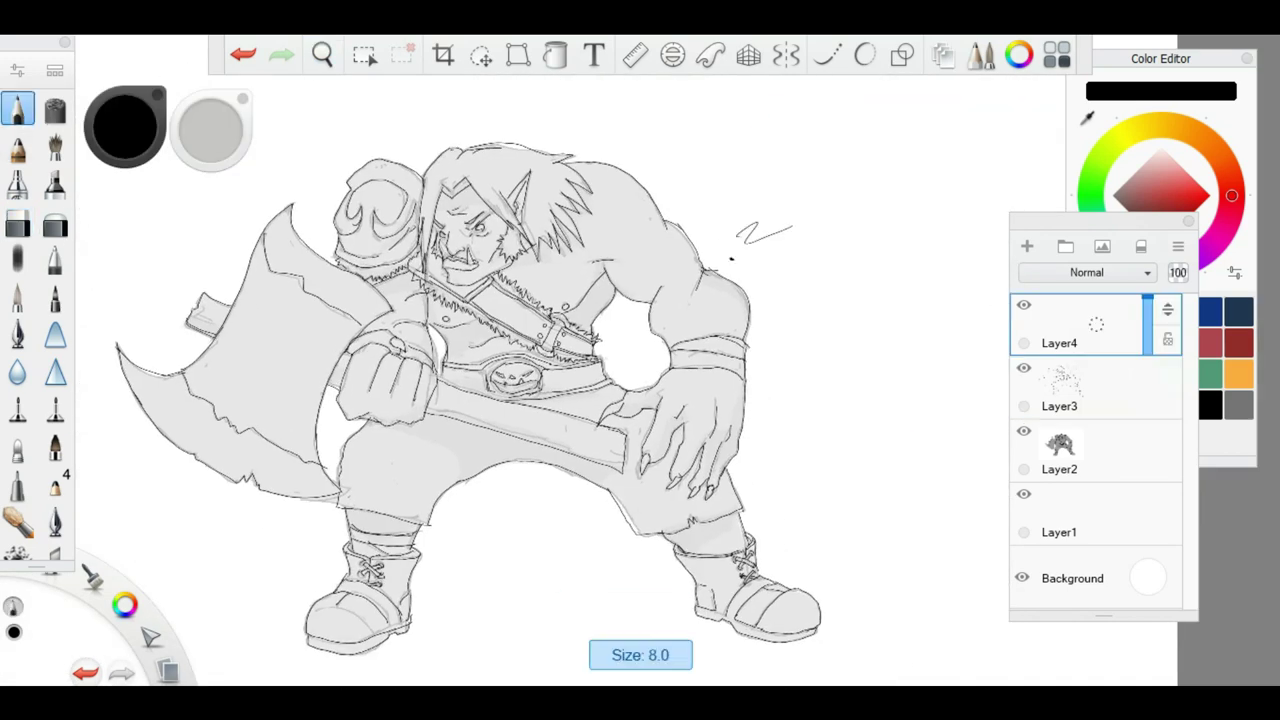
{"action": "scroll", "coordinate": [490, 230], "scroll_direction": "up", "scroll_amount": 4}
{"action": "left_click_drag", "start_coordinate": [445, 185], "coordinate": [520, 195]}
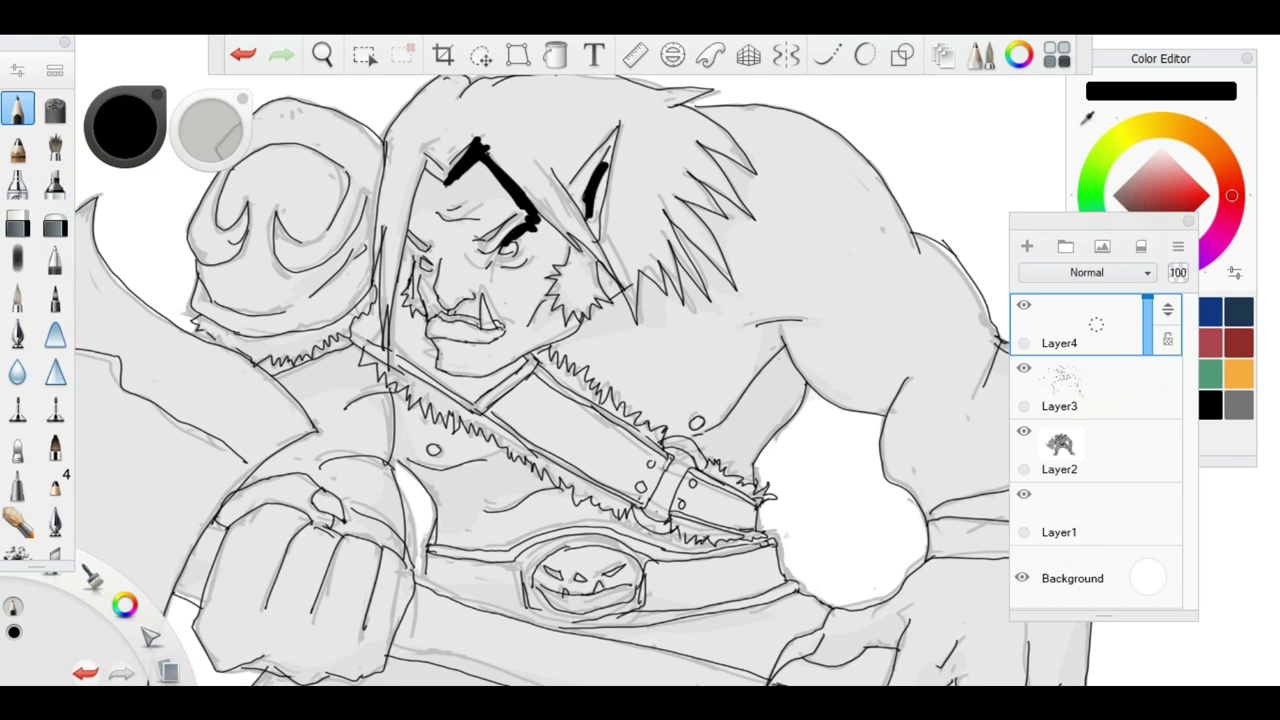
{"action": "left_click_drag", "start_coordinate": [1178, 272], "coordinate": [1160, 272]}
Shade the ear, eye sockets, nose and sideburns on Layer4.
{"action": "left_click", "coordinate": [1080, 450]}
{"action": "left_click", "coordinate": [1080, 325]}
{"action": "left_click", "coordinate": [17, 220]}
{"action": "left_click", "coordinate": [17, 108]}
{"action": "left_click_drag", "start_coordinate": [598, 222], "coordinate": [576, 268]}
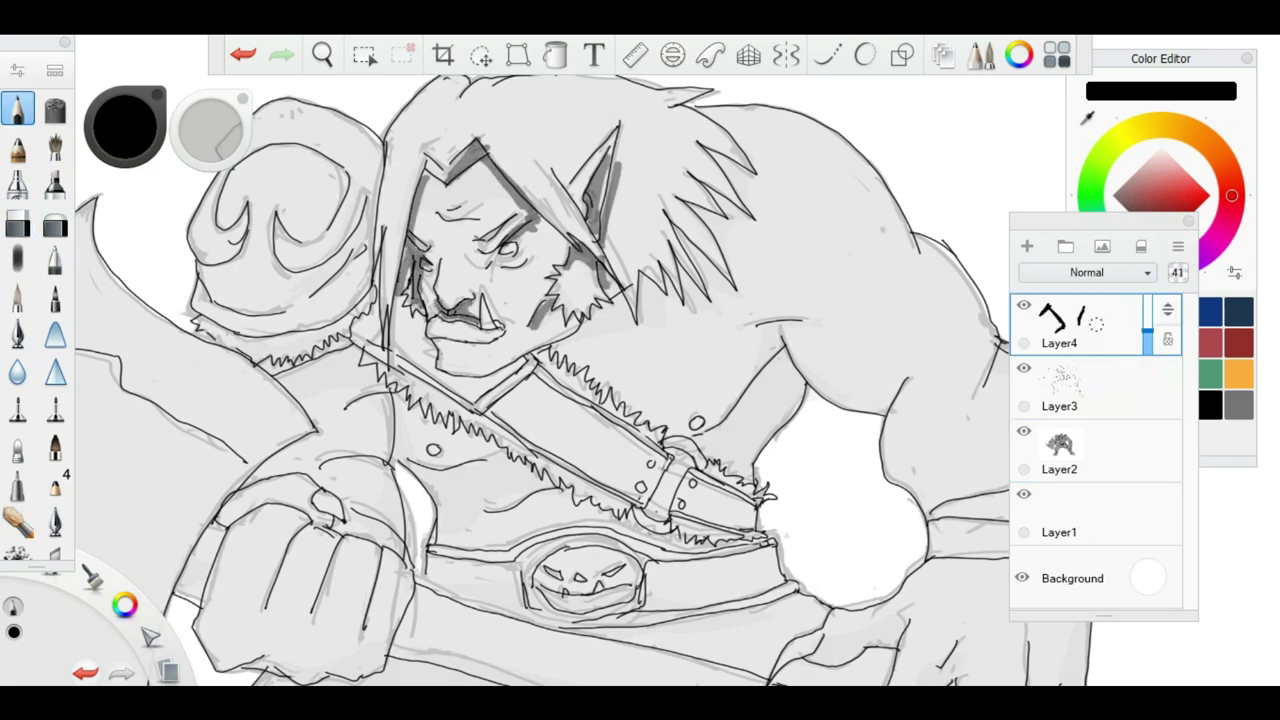
Shade the inner side and lower rim of the shoulder pad, erasing the excess shadow.
{"action": "left_click_drag", "start_coordinate": [500, 400], "coordinate": [550, 350]}
{"action": "left_click", "coordinate": [17, 220]}
{"action": "mouse_move", "coordinate": [425, 90]}
{"action": "left_mouse_down"}
{"action": "mouse_move", "coordinate": [400, 180]}
{"action": "mouse_move", "coordinate": [405, 160]}
{"action": "left_mouse_up"}
{"action": "left_click", "coordinate": [17, 108]}
{"action": "left_click_drag", "start_coordinate": [420, 192], "coordinate": [392, 258]}
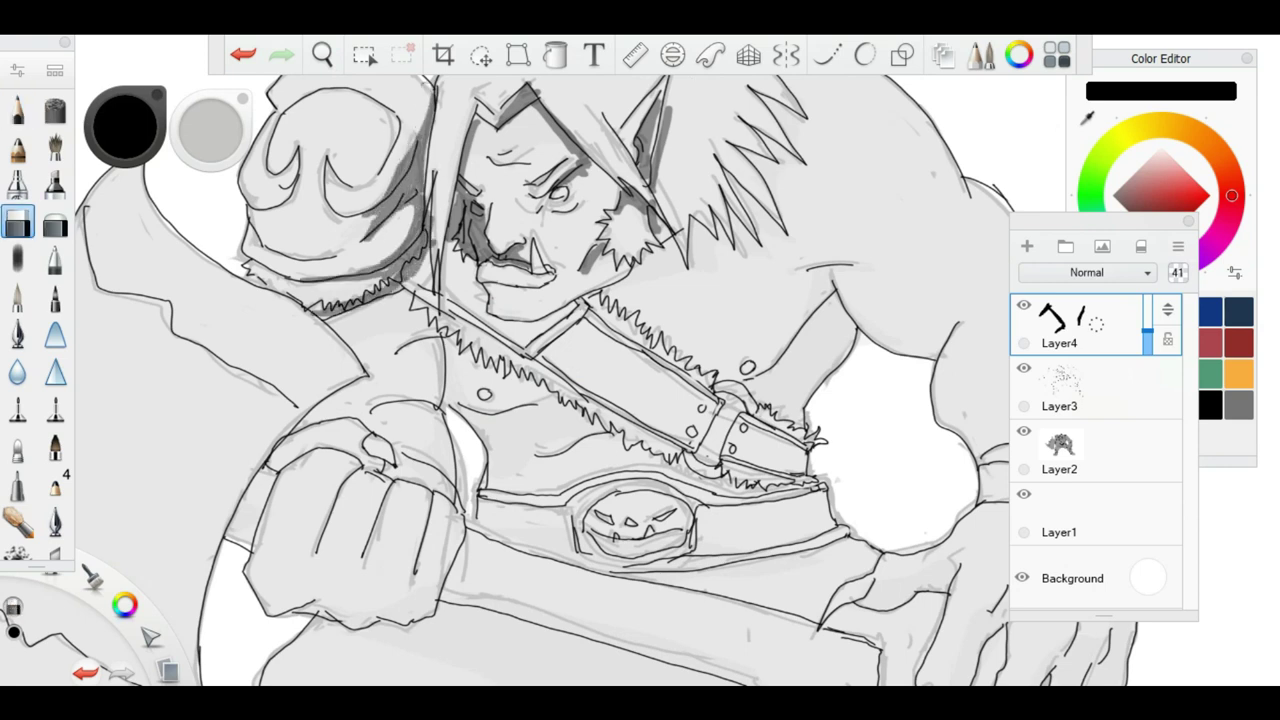
Shade the upper arm below the shoulder pad's fur and the edge of the chest beside it.
{"action": "scroll", "coordinate": [640, 380], "scroll_direction": "down", "scroll_amount": 2}
{"action": "left_click_drag", "start_coordinate": [490, 300], "coordinate": [525, 328]}
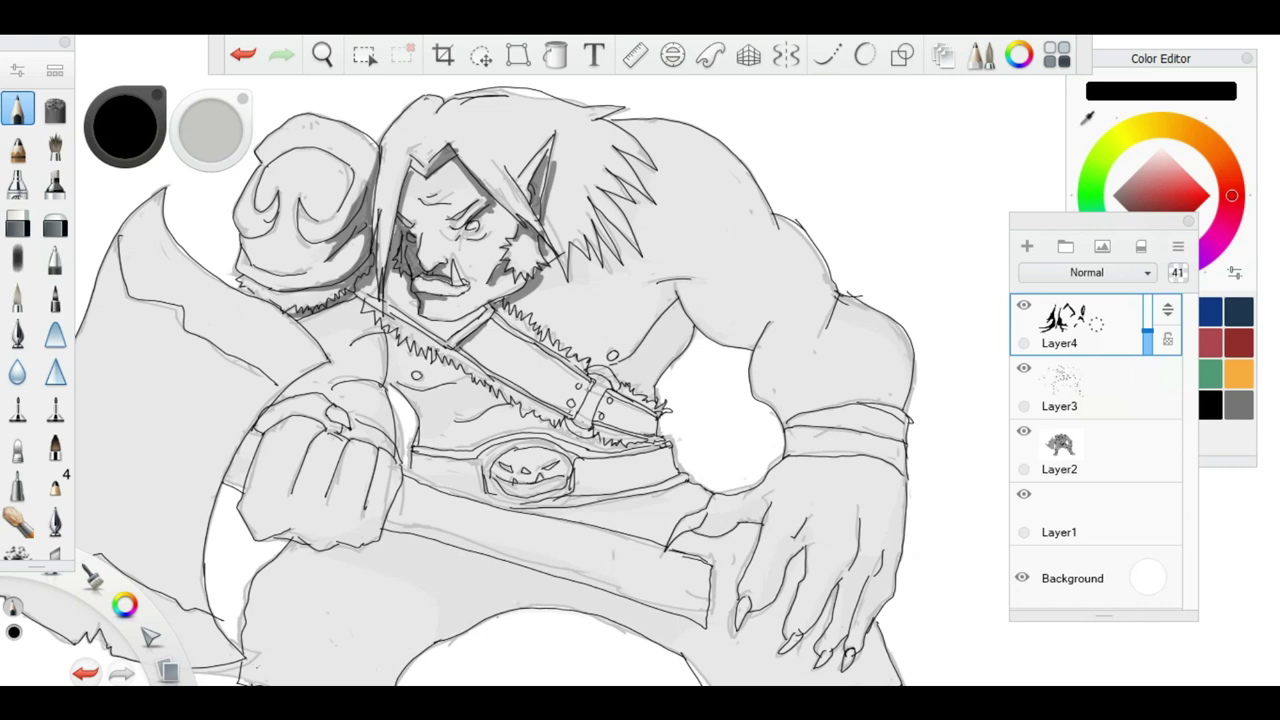
{"action": "left_click", "coordinate": [17, 220]}
{"action": "key", "text": "e"}
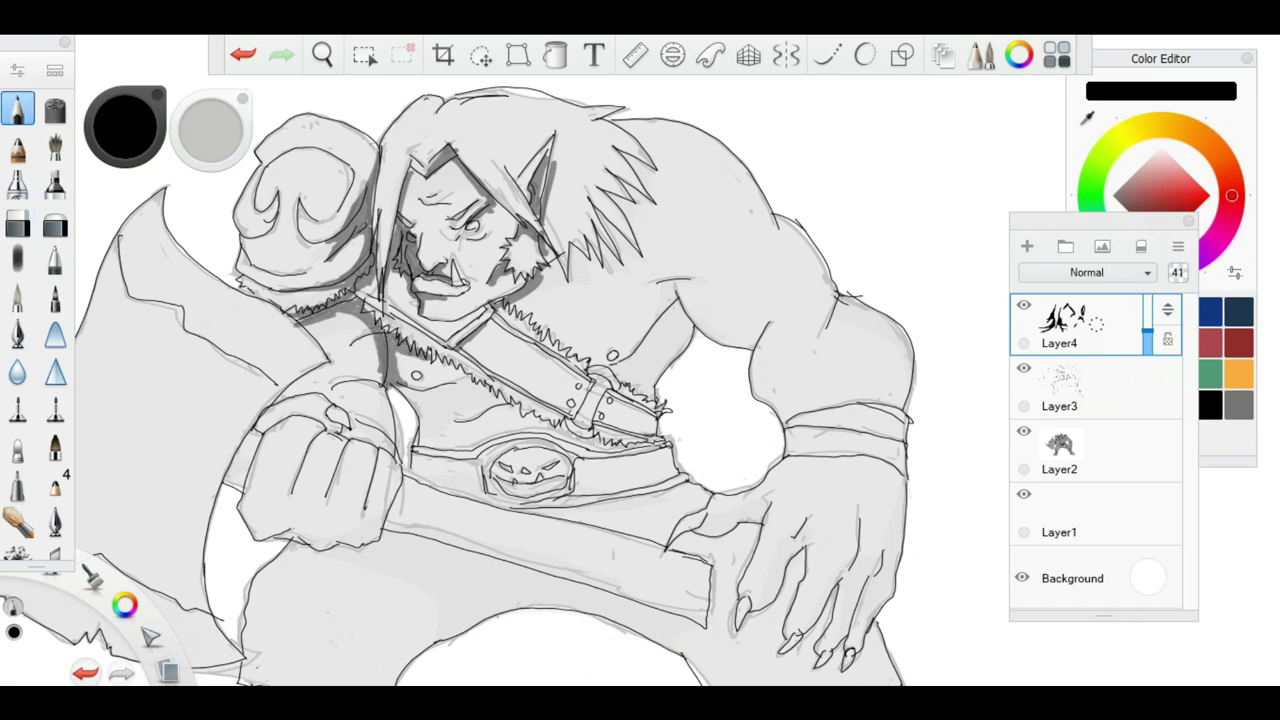
Shade the chest and belly below the strap, the wrist above the fist, and the armpit.
{"action": "left_click_drag", "start_coordinate": [405, 385], "coordinate": [462, 420]}
{"action": "key", "text": "e"}
{"action": "left_click_drag", "start_coordinate": [390, 326], "coordinate": [414, 350]}
{"action": "key", "text": "e"}
{"action": "left_click_drag", "start_coordinate": [396, 432], "coordinate": [352, 462]}
{"action": "key", "text": "e"}
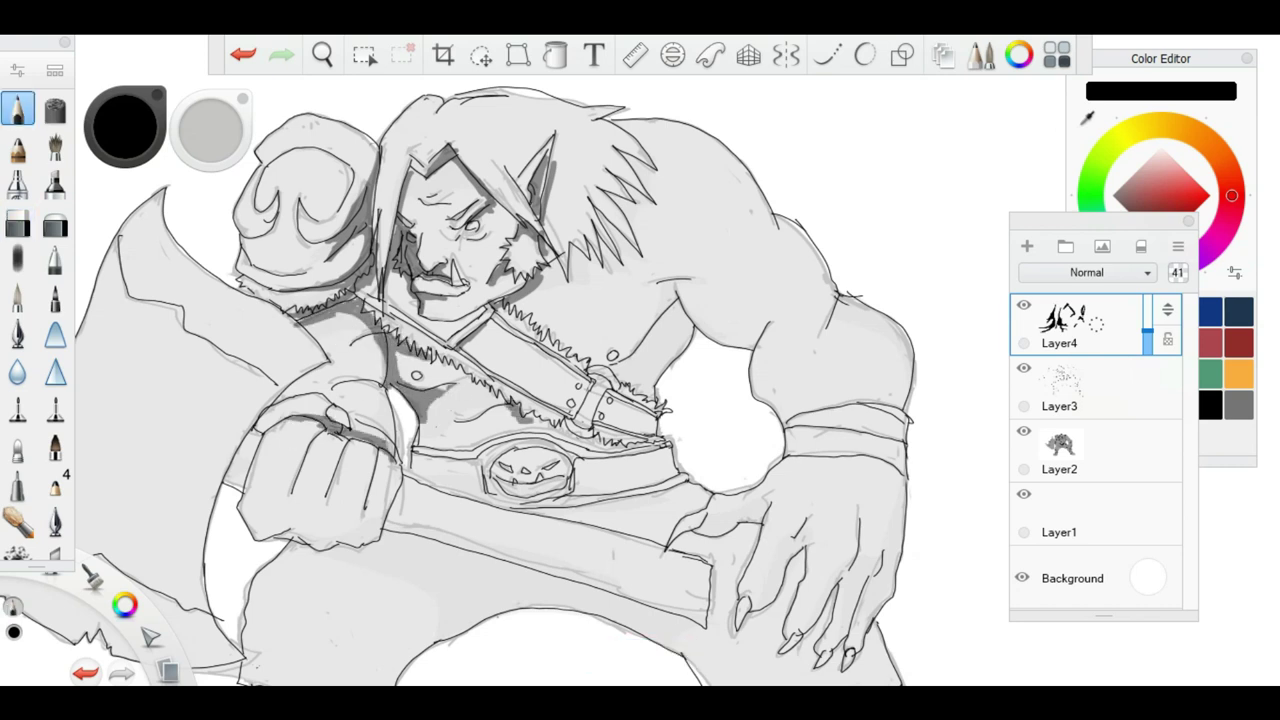
{"action": "key", "text": "e"}
{"action": "scroll", "coordinate": [643, 357], "scroll_direction": "down", "scroll_amount": 1}
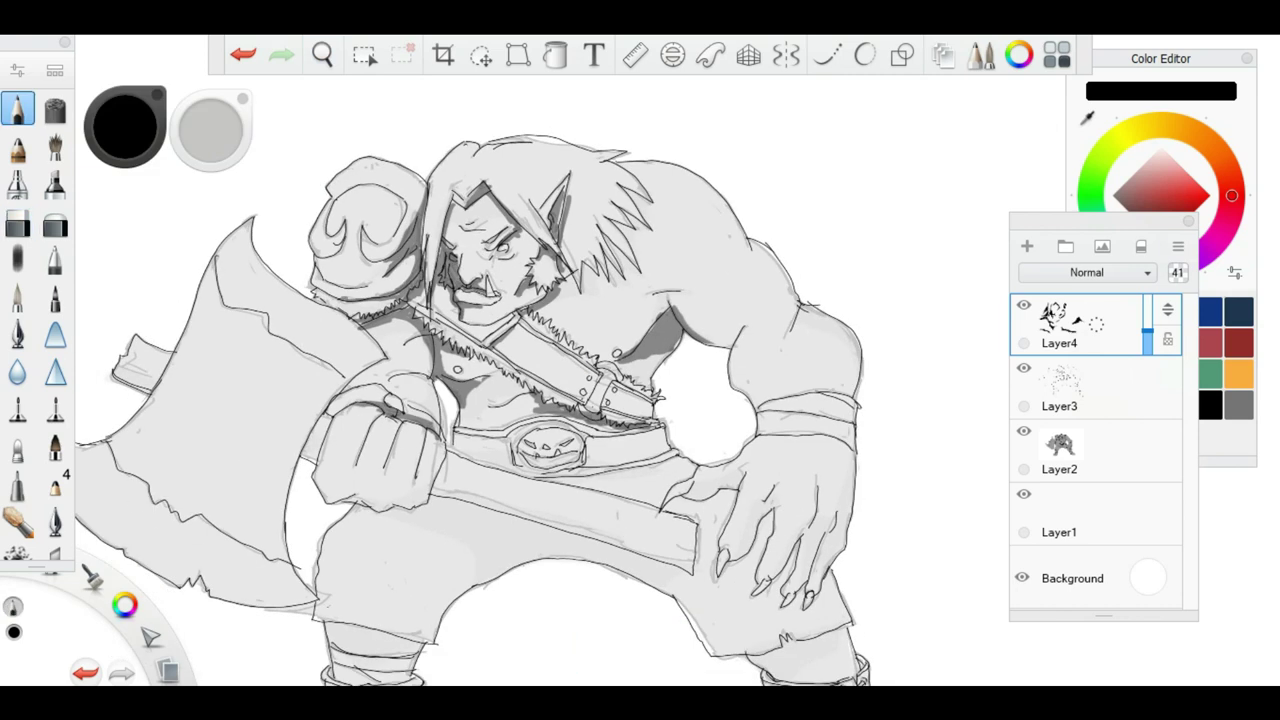
Shade the edge of the fist, the axe handle beside it and the gaps between the resting hand's fingers.
{"action": "key", "text": "e"}
{"action": "left_click_drag", "start_coordinate": [390, 318], "coordinate": [424, 370]}
{"action": "key", "text": "e"}
{"action": "key", "text": "e"}
{"action": "key", "text": "e"}
{"action": "mouse_move", "coordinate": [468, 452]}
{"action": "left_mouse_down"}
{"action": "mouse_move", "coordinate": [494, 464]}
{"action": "mouse_move", "coordinate": [446, 488]}
{"action": "left_mouse_up"}
{"action": "key", "text": "e"}
{"action": "key", "text": "e"}
{"action": "scroll", "coordinate": [712, 488], "scroll_direction": "down", "scroll_amount": 1}
{"action": "key", "text": "e"}
{"action": "left_click_drag", "start_coordinate": [704, 486], "coordinate": [660, 536]}
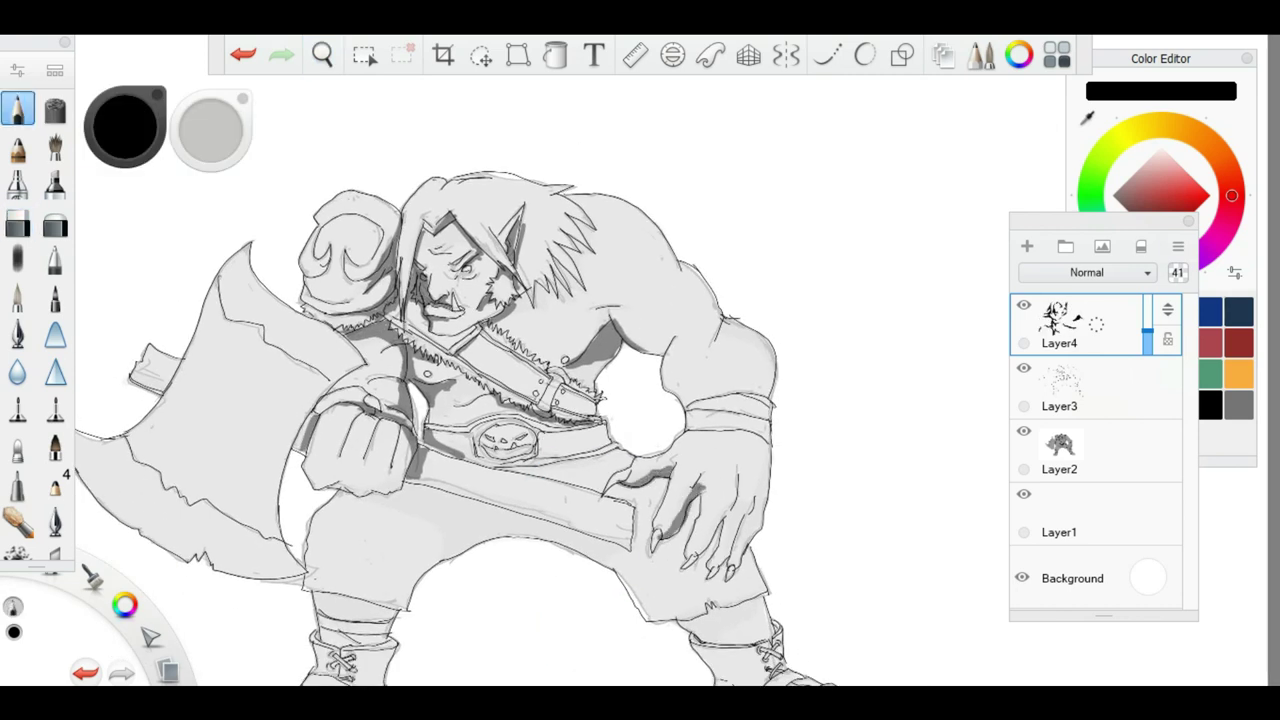
Shade the outer edge of the resting forearm, the backs of its fingers and the ankles below the trouser hems.
{"action": "key", "text": "e"}
{"action": "left_click_drag", "start_coordinate": [730, 322], "coordinate": [752, 360]}
{"action": "left_click_drag", "start_coordinate": [744, 510], "coordinate": [740, 556]}
{"action": "key", "text": "e"}
{"action": "left_click_drag", "start_coordinate": [744, 508], "coordinate": [740, 556]}
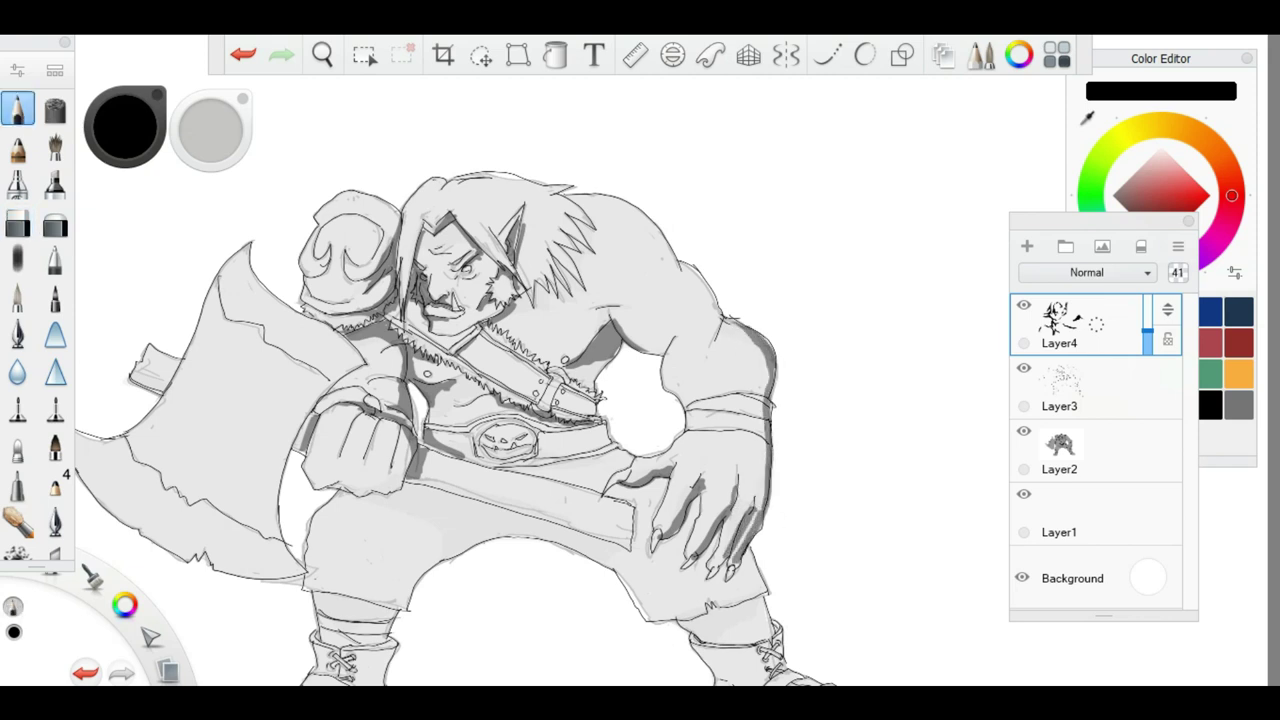
{"action": "left_click_drag", "start_coordinate": [746, 460], "coordinate": [744, 570]}
{"action": "scroll", "coordinate": [712, 488], "scroll_direction": "down", "scroll_amount": 1}
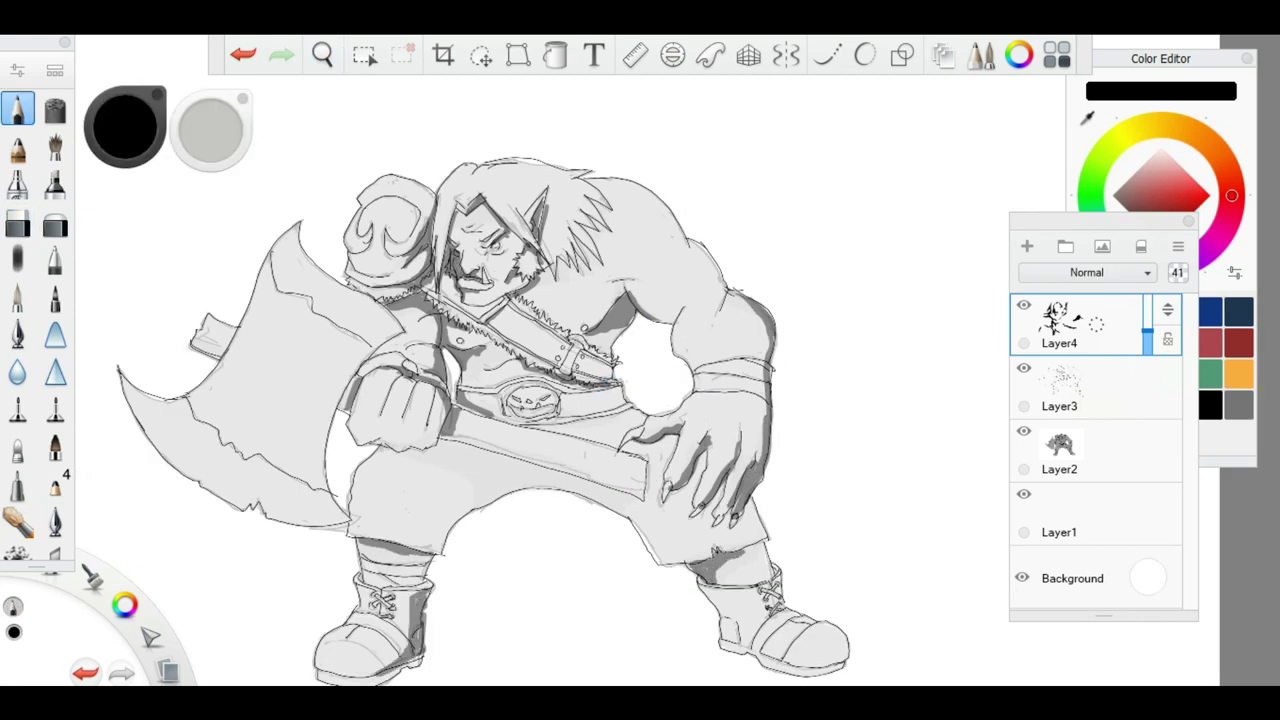
Shade the sides and soles of both boots.
{"action": "left_click_drag", "start_coordinate": [726, 650], "coordinate": [846, 676]}
{"action": "key", "text": "e"}
{"action": "left_click_drag", "start_coordinate": [640, 400], "coordinate": [679, 338]}
{"action": "key", "text": "e"}
{"action": "left_click_drag", "start_coordinate": [360, 602], "coordinate": [456, 616]}
{"action": "key", "text": "e"}
{"action": "key", "text": "e"}
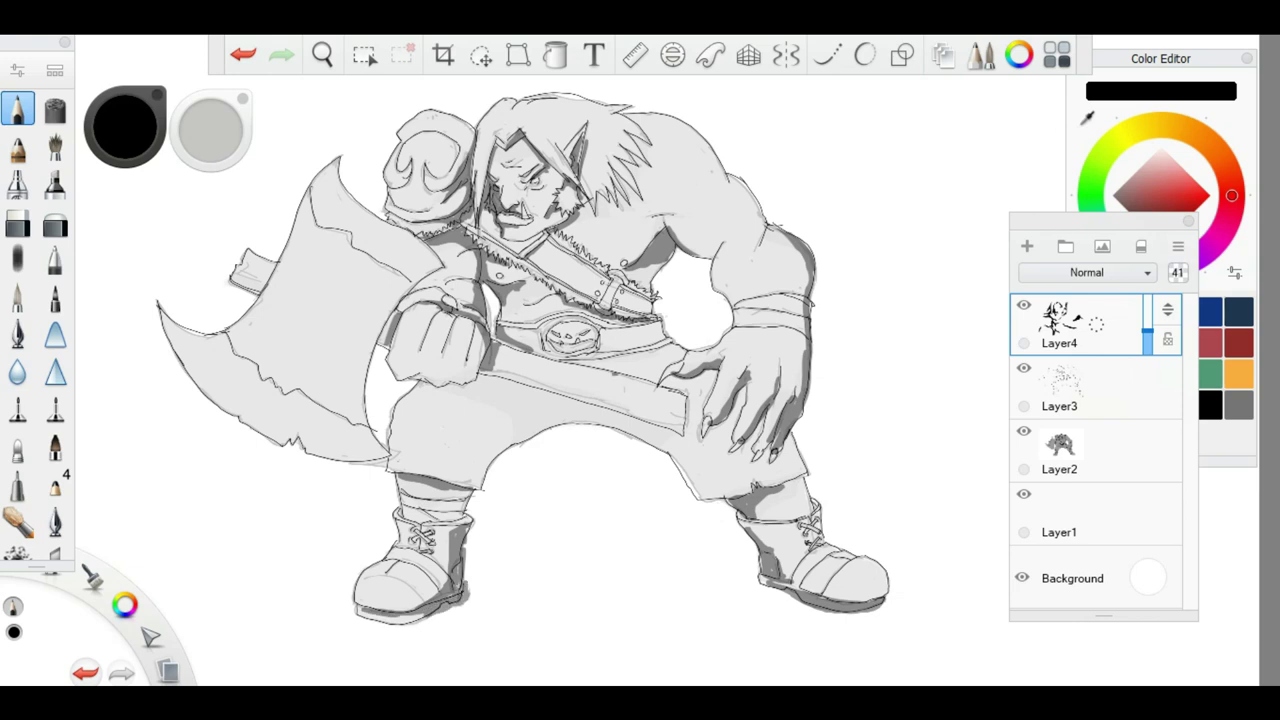
Shade the spiky hair tips behind the ear, erasing stray shadow.
{"action": "key", "text": "e"}
{"action": "key", "text": "e"}
{"action": "key", "text": "e"}
{"action": "scroll", "coordinate": [523, 359], "scroll_direction": "down", "scroll_amount": 1}
{"action": "key", "text": "e"}
{"action": "key", "text": "e"}
Add a new layer at opacity 45, set the paintbrush size to 25.2, and brush soft shadow over the shoulder and chest.
{"action": "key", "text": "ctrl+shift+n"}
{"action": "key", "text": "bracketright"}
{"action": "key", "text": "bracketright"}
{"action": "key", "text": "bracketright"}
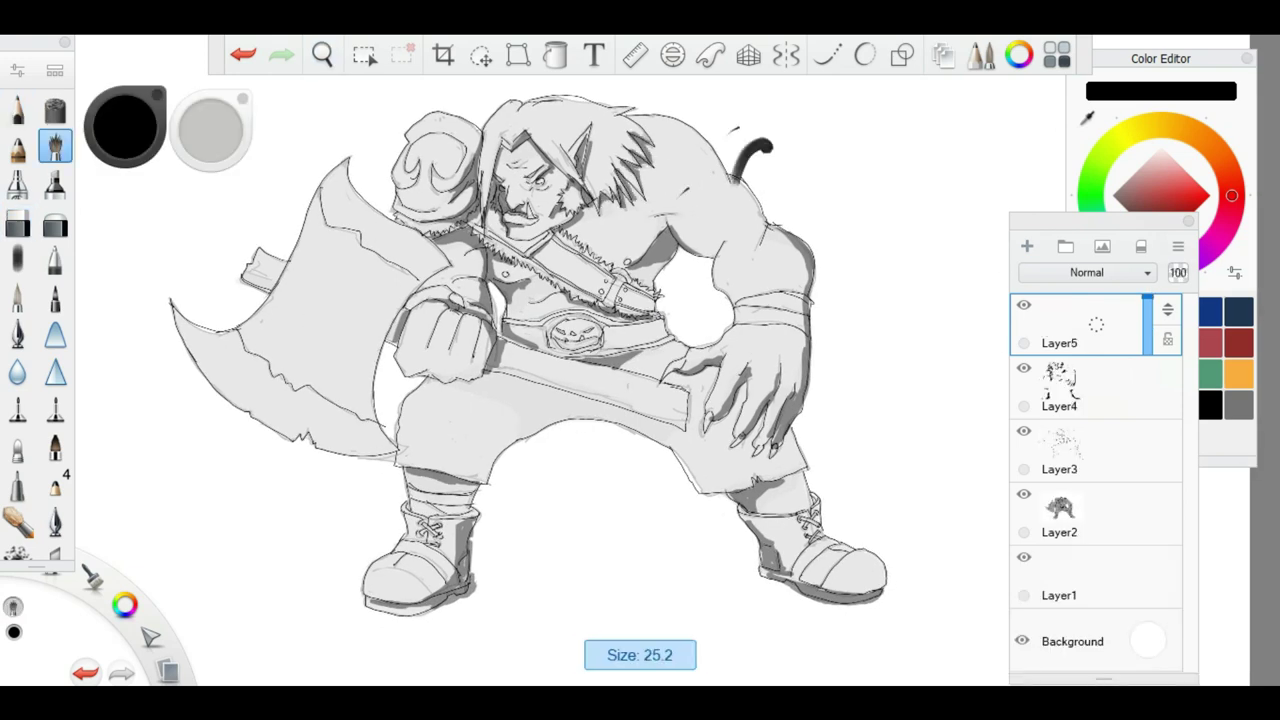
{"action": "left_click_drag", "start_coordinate": [650, 140], "coordinate": [730, 185]}
{"action": "left_click_drag", "start_coordinate": [700, 140], "coordinate": [620, 260]}
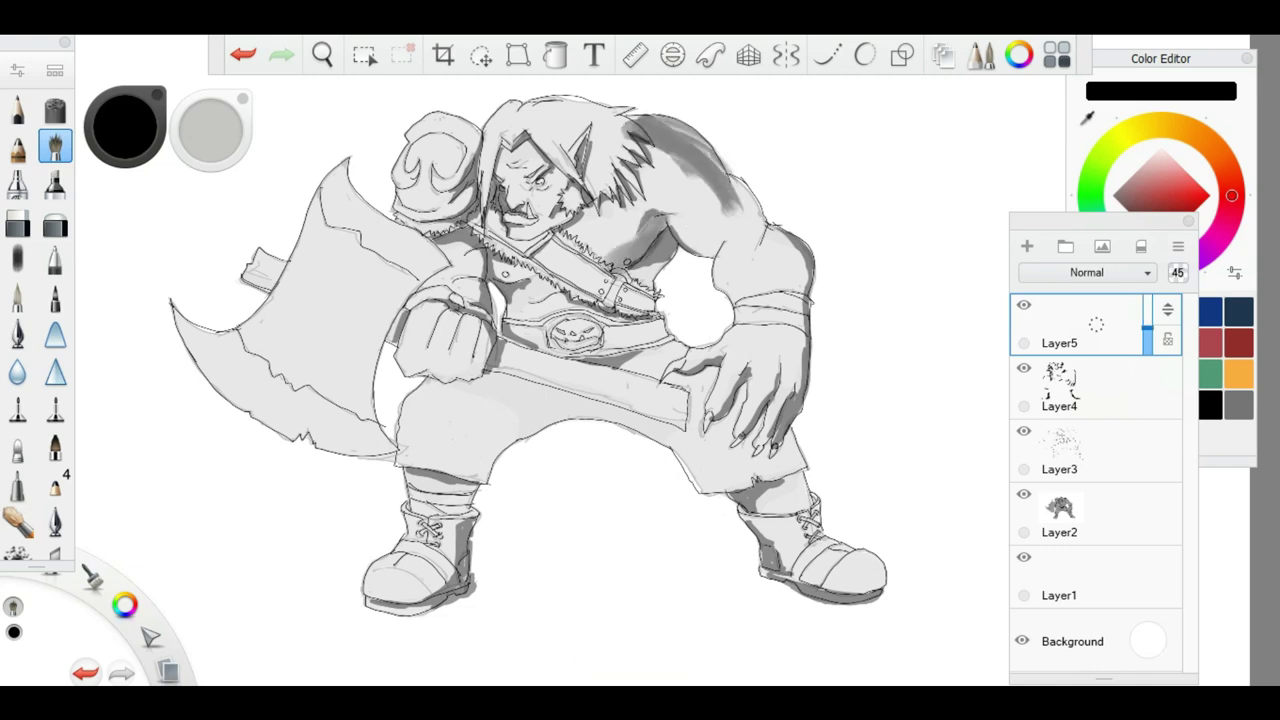
Brush soft shadow over the chest, belly, shoulder pad, near upper arm and the large shoulder.
{"action": "left_click_drag", "start_coordinate": [660, 200], "coordinate": [580, 260]}
{"action": "left_click_drag", "start_coordinate": [580, 160], "coordinate": [520, 230]}
{"action": "mouse_move", "coordinate": [495, 145]}
{"action": "left_mouse_down"}
{"action": "mouse_move", "coordinate": [540, 170]}
{"action": "mouse_move", "coordinate": [570, 240]}
{"action": "left_mouse_up"}
{"action": "left_click_drag", "start_coordinate": [510, 270], "coordinate": [590, 310]}
{"action": "left_click_drag", "start_coordinate": [480, 240], "coordinate": [425, 305]}
{"action": "left_click_drag", "start_coordinate": [470, 165], "coordinate": [405, 200]}
{"action": "left_click_drag", "start_coordinate": [650, 150], "coordinate": [720, 220]}
{"action": "mouse_move", "coordinate": [700, 135]}
{"action": "left_mouse_down"}
{"action": "mouse_move", "coordinate": [640, 230]}
{"action": "mouse_move", "coordinate": [580, 270]}
{"action": "left_mouse_up"}
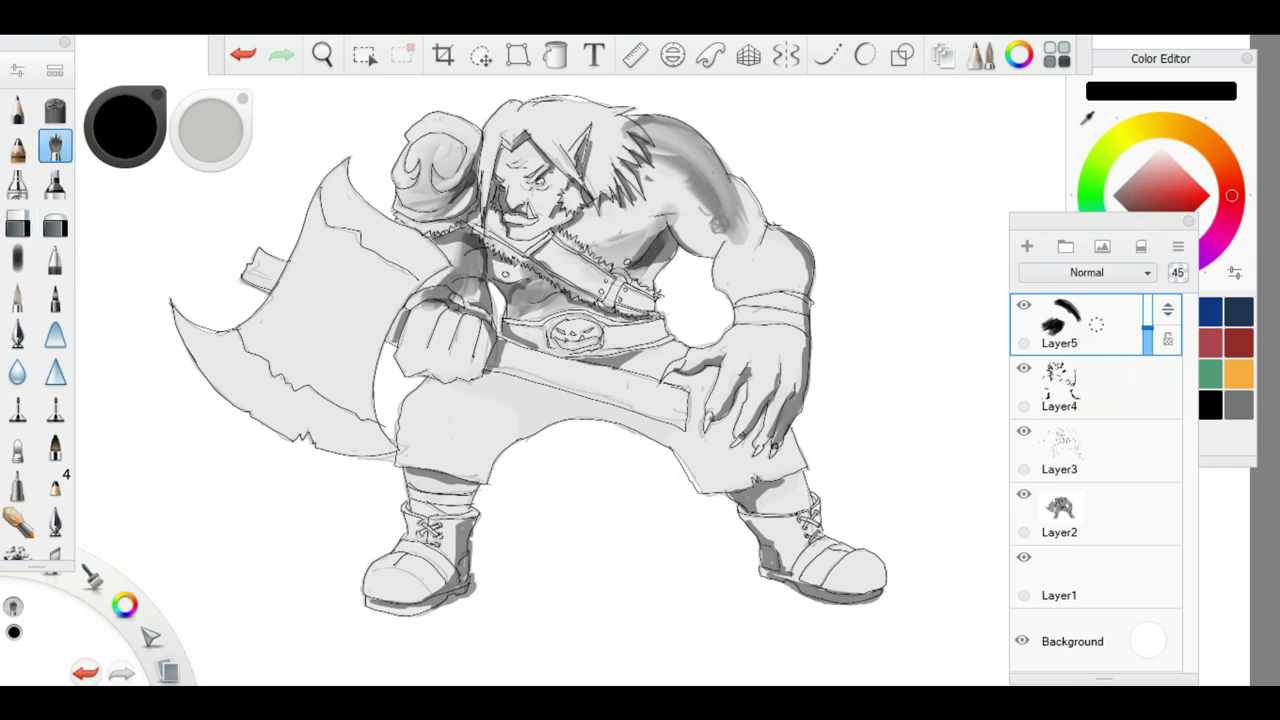
Brush soft shadow down the resting arm, and set Layer5 to Multiply at opacity 30.
{"action": "left_click_drag", "start_coordinate": [700, 215], "coordinate": [750, 340]}
{"action": "left_click_drag", "start_coordinate": [760, 270], "coordinate": [740, 420]}
{"action": "left_click_drag", "start_coordinate": [1147, 326], "coordinate": [1147, 334]}
{"action": "left_click", "coordinate": [1087, 272]}
{"action": "left_click", "coordinate": [1057, 317]}
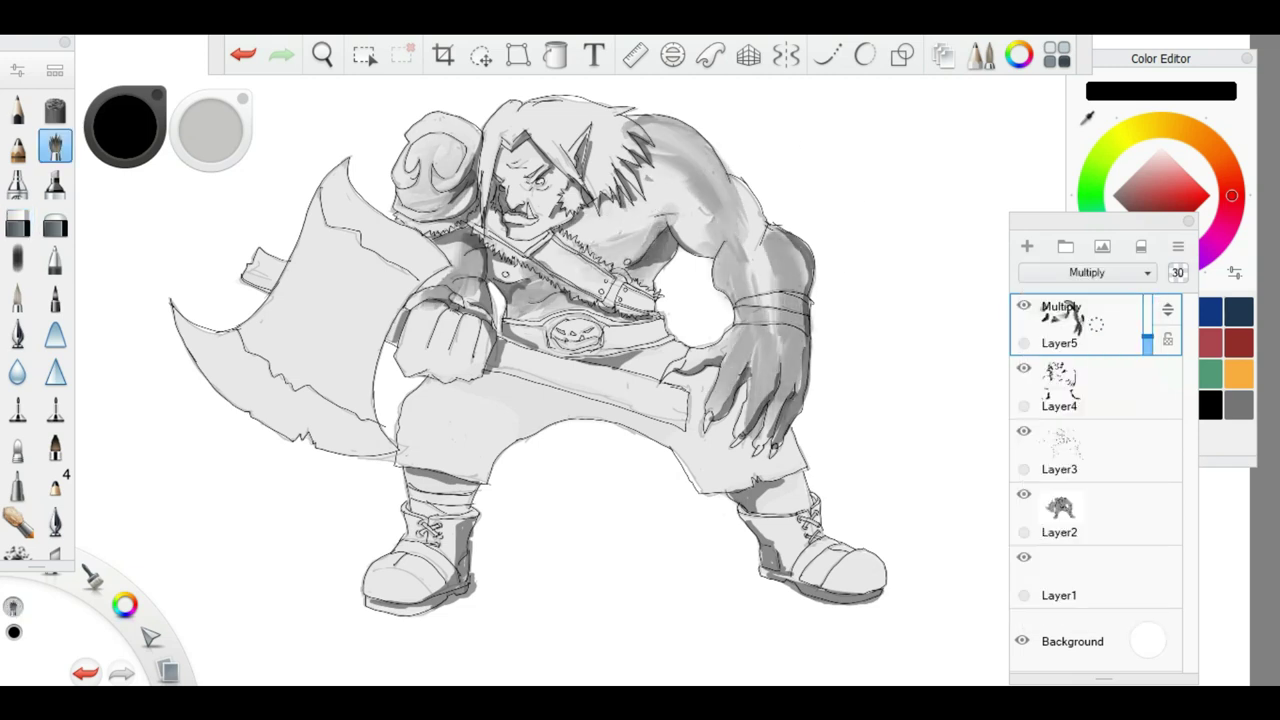
Brush soft shadow over the resting forearm and hand, the belt area, the fist and the trousers.
{"action": "left_click_drag", "start_coordinate": [790, 230], "coordinate": [770, 410]}
{"action": "left_click_drag", "start_coordinate": [615, 305], "coordinate": [680, 375]}
{"action": "left_click_drag", "start_coordinate": [470, 320], "coordinate": [460, 385]}
{"action": "left_click_drag", "start_coordinate": [440, 305], "coordinate": [420, 390]}
{"action": "mouse_move", "coordinate": [400, 450]}
{"action": "left_mouse_down"}
{"action": "mouse_move", "coordinate": [560, 370]}
{"action": "mouse_move", "coordinate": [490, 375]}
{"action": "left_mouse_up"}
{"action": "mouse_move", "coordinate": [455, 470]}
{"action": "left_mouse_down"}
{"action": "mouse_move", "coordinate": [585, 380]}
{"action": "mouse_move", "coordinate": [720, 360]}
{"action": "left_mouse_up"}
{"action": "left_click_drag", "start_coordinate": [650, 485], "coordinate": [755, 395]}
{"action": "left_click_drag", "start_coordinate": [760, 230], "coordinate": [755, 340]}
Brush soft shadow over the hair, the near arm and both boots.
{"action": "left_click_drag", "start_coordinate": [510, 100], "coordinate": [610, 140]}
{"action": "left_click_drag", "start_coordinate": [530, 115], "coordinate": [610, 180]}
{"action": "left_click_drag", "start_coordinate": [500, 95], "coordinate": [480, 195]}
{"action": "left_click_drag", "start_coordinate": [430, 230], "coordinate": [420, 370]}
{"action": "mouse_move", "coordinate": [740, 395]}
{"action": "left_mouse_down"}
{"action": "mouse_move", "coordinate": [720, 480]}
{"action": "mouse_move", "coordinate": [800, 550]}
{"action": "mouse_move", "coordinate": [875, 590]}
{"action": "left_mouse_up"}
{"action": "left_click_drag", "start_coordinate": [420, 480], "coordinate": [455, 600]}
{"action": "left_click_drag", "start_coordinate": [400, 510], "coordinate": [455, 595]}
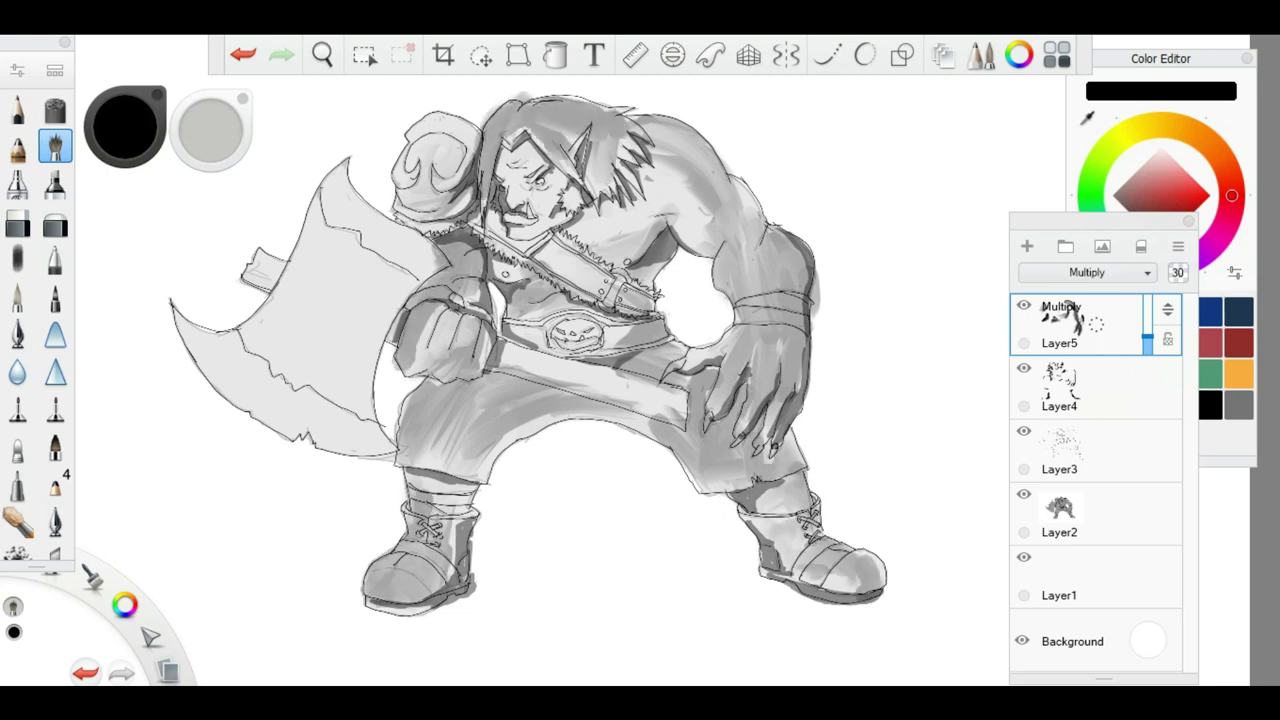
{"action": "left_click_drag", "start_coordinate": [375, 590], "coordinate": [460, 515]}
Brush soft shadow over the axe blade's inner face and its cutting edges.
{"action": "left_click_drag", "start_coordinate": [330, 210], "coordinate": [270, 325]}
{"action": "left_click_drag", "start_coordinate": [330, 240], "coordinate": [285, 355]}
{"action": "left_click_drag", "start_coordinate": [370, 225], "coordinate": [360, 355]}
{"action": "left_click_drag", "start_coordinate": [400, 270], "coordinate": [320, 395]}
{"action": "left_click_drag", "start_coordinate": [245, 335], "coordinate": [370, 430]}
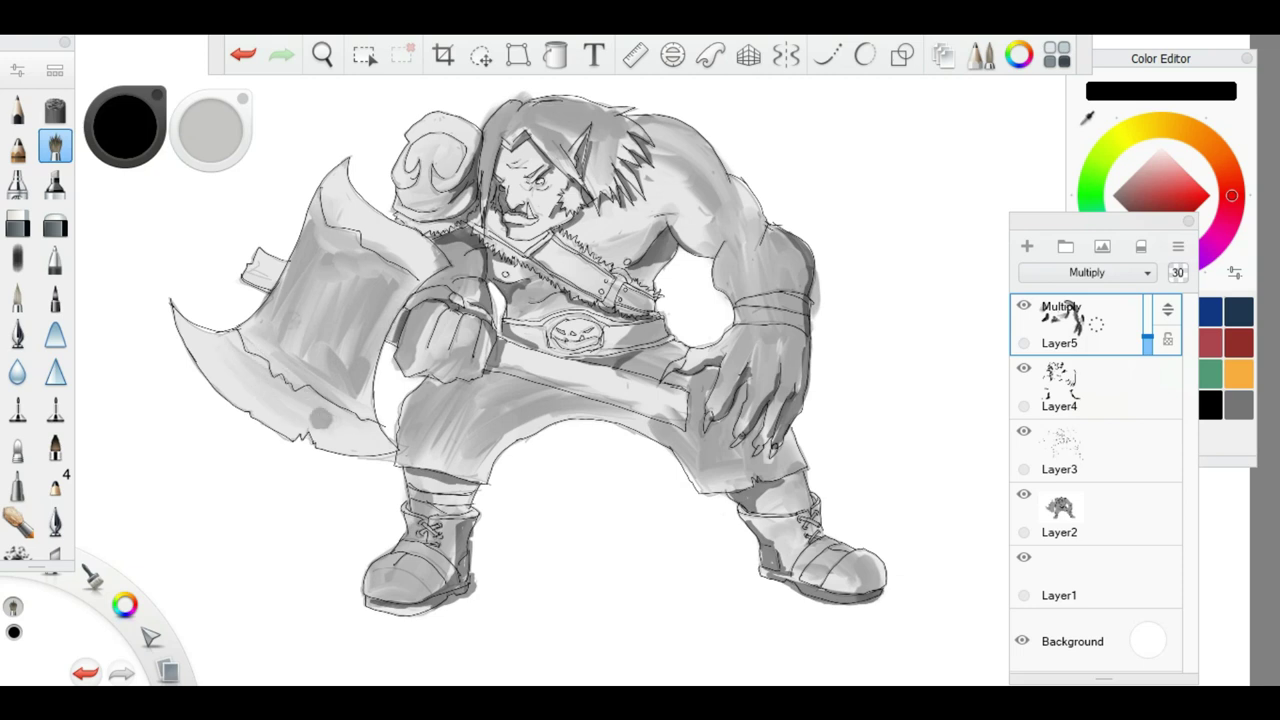
{"action": "left_click_drag", "start_coordinate": [260, 300], "coordinate": [340, 395]}
{"action": "left_click_drag", "start_coordinate": [340, 180], "coordinate": [375, 410]}
{"action": "mouse_move", "coordinate": [410, 190]}
{"action": "left_mouse_down"}
{"action": "mouse_move", "coordinate": [290, 340]}
{"action": "mouse_move", "coordinate": [360, 430]}
{"action": "left_mouse_up"}
Add a new layer at opacity 66 and cover the whole figure with a grey tone using the textured brush.
{"action": "scroll", "coordinate": [523, 217], "scroll_direction": "up", "scroll_amount": 3}
{"action": "scroll", "coordinate": [523, 217], "scroll_direction": "down", "scroll_amount": 5}
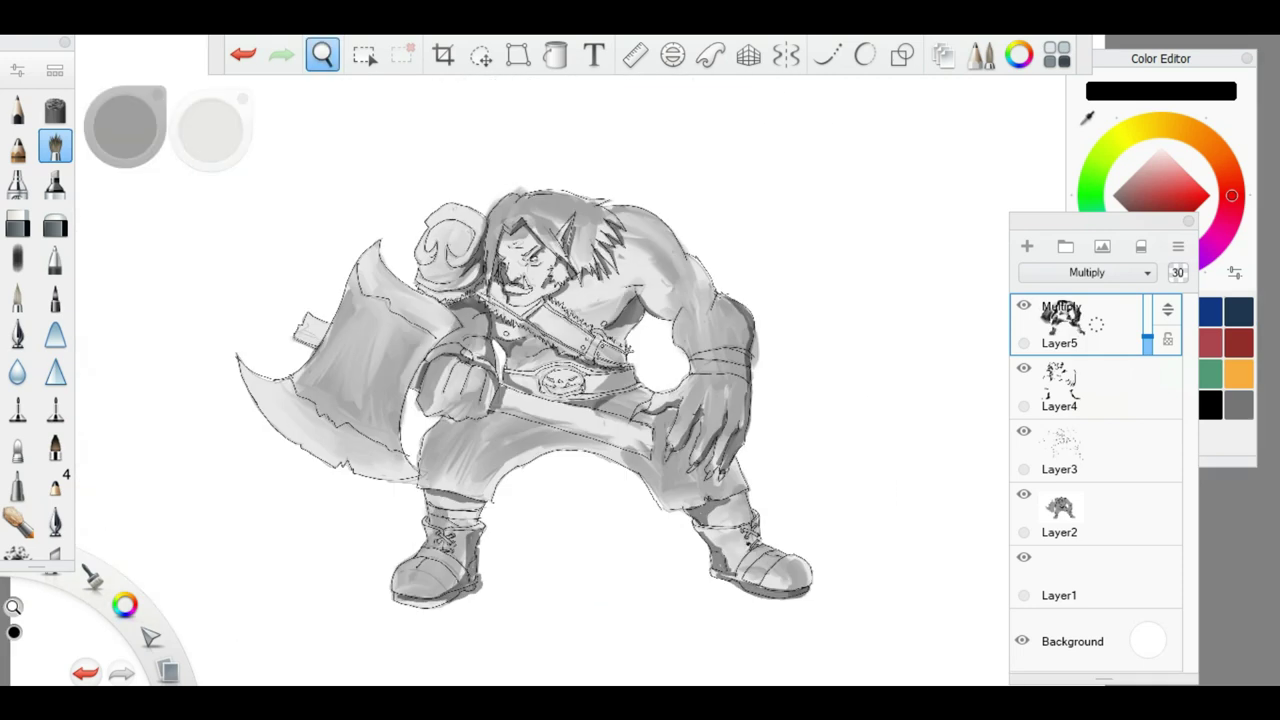
{"action": "left_click", "coordinate": [1026, 246]}
{"action": "left_click", "coordinate": [55, 108]}
{"action": "scroll", "coordinate": [520, 350], "scroll_direction": "up", "scroll_amount": 2}
{"action": "left_click_drag", "start_coordinate": [300, 180], "coordinate": [500, 340]}
{"action": "left_click_drag", "start_coordinate": [210, 260], "coordinate": [620, 340]}
{"action": "left_click_drag", "start_coordinate": [340, 380], "coordinate": [640, 560]}
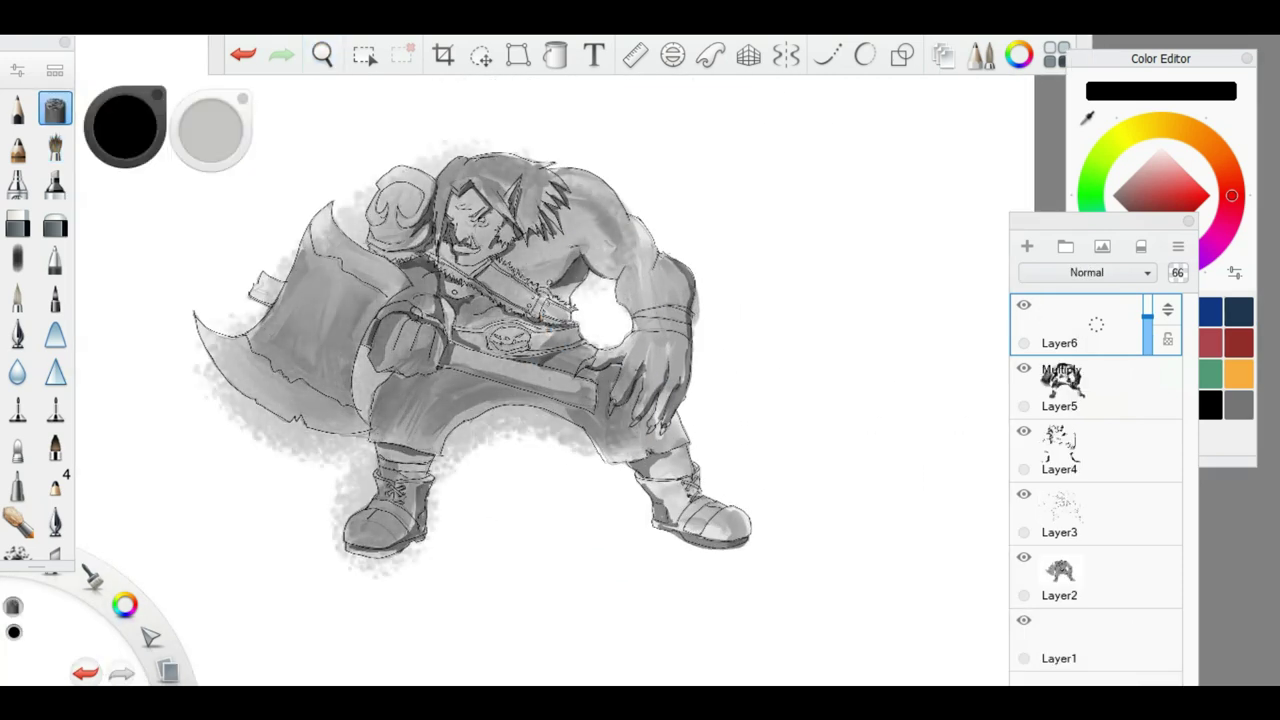
{"action": "left_click_drag", "start_coordinate": [540, 180], "coordinate": [700, 460]}
{"action": "left_click_drag", "start_coordinate": [620, 300], "coordinate": [760, 580]}
Erase the grey overspill around the shoulder, the resting arm and the gap between arm and torso.
{"action": "left_click", "coordinate": [18, 222]}
{"action": "scroll", "coordinate": [491, 300], "scroll_direction": "up", "scroll_amount": 3}
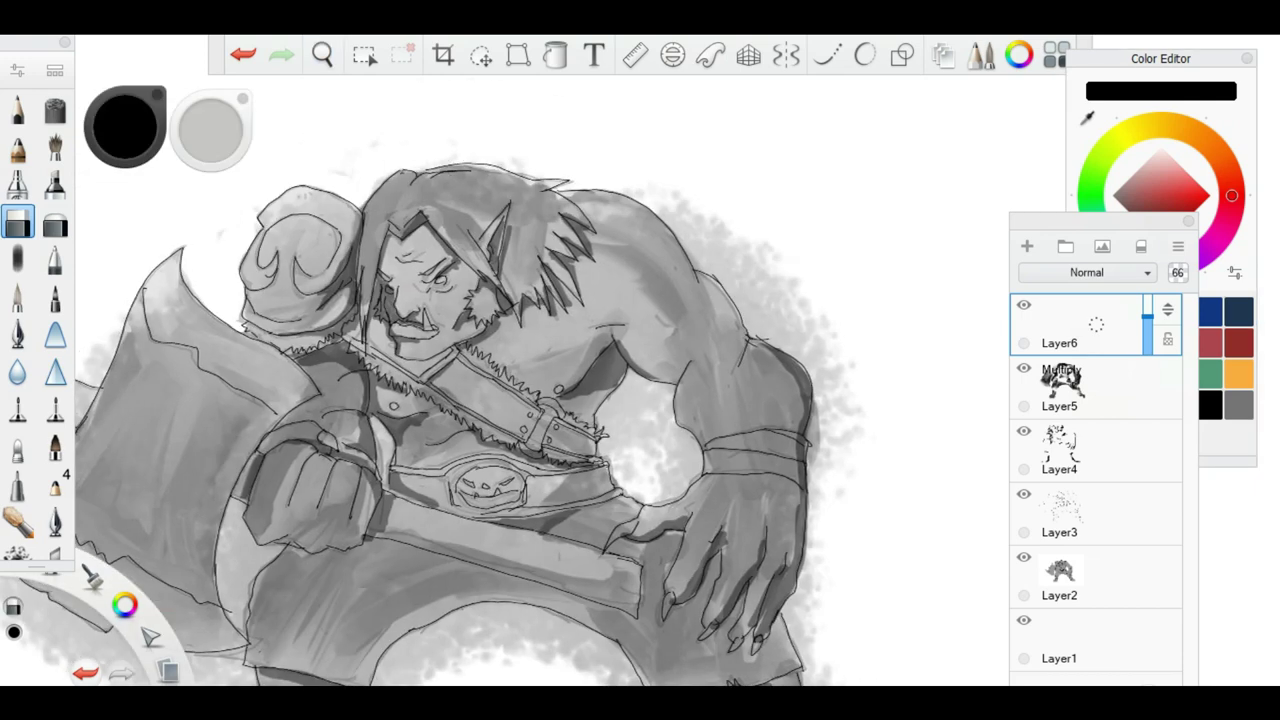
{"action": "left_click_drag", "start_coordinate": [830, 330], "coordinate": [790, 470]}
{"action": "left_click_drag", "start_coordinate": [760, 230], "coordinate": [640, 440]}
{"action": "left_click_drag", "start_coordinate": [660, 390], "coordinate": [690, 490]}
{"action": "left_click_drag", "start_coordinate": [600, 500], "coordinate": [540, 223]}
{"action": "mouse_move", "coordinate": [790, 420]}
{"action": "left_mouse_down"}
{"action": "mouse_move", "coordinate": [850, 610]}
{"action": "mouse_move", "coordinate": [640, 450]}
{"action": "mouse_move", "coordinate": [470, 350]}
{"action": "mouse_move", "coordinate": [300, 560]}
{"action": "left_mouse_up"}
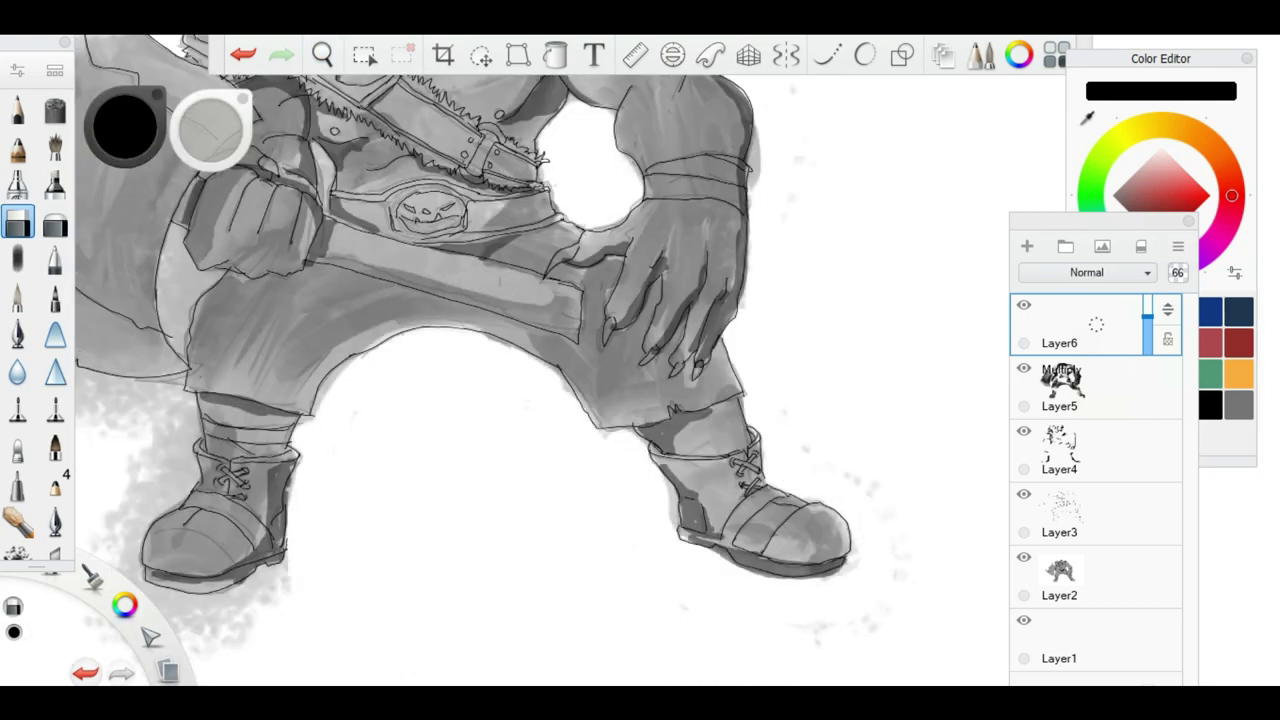
Erase the grey overspill between the legs, around the boots and along the axe's outline.
{"action": "left_click_drag", "start_coordinate": [560, 400], "coordinate": [720, 320]}
{"action": "left_click_drag", "start_coordinate": [260, 400], "coordinate": [430, 500]}
{"action": "left_click_drag", "start_coordinate": [300, 580], "coordinate": [440, 500]}
{"action": "left_click_drag", "start_coordinate": [280, 175], "coordinate": [437, 355]}
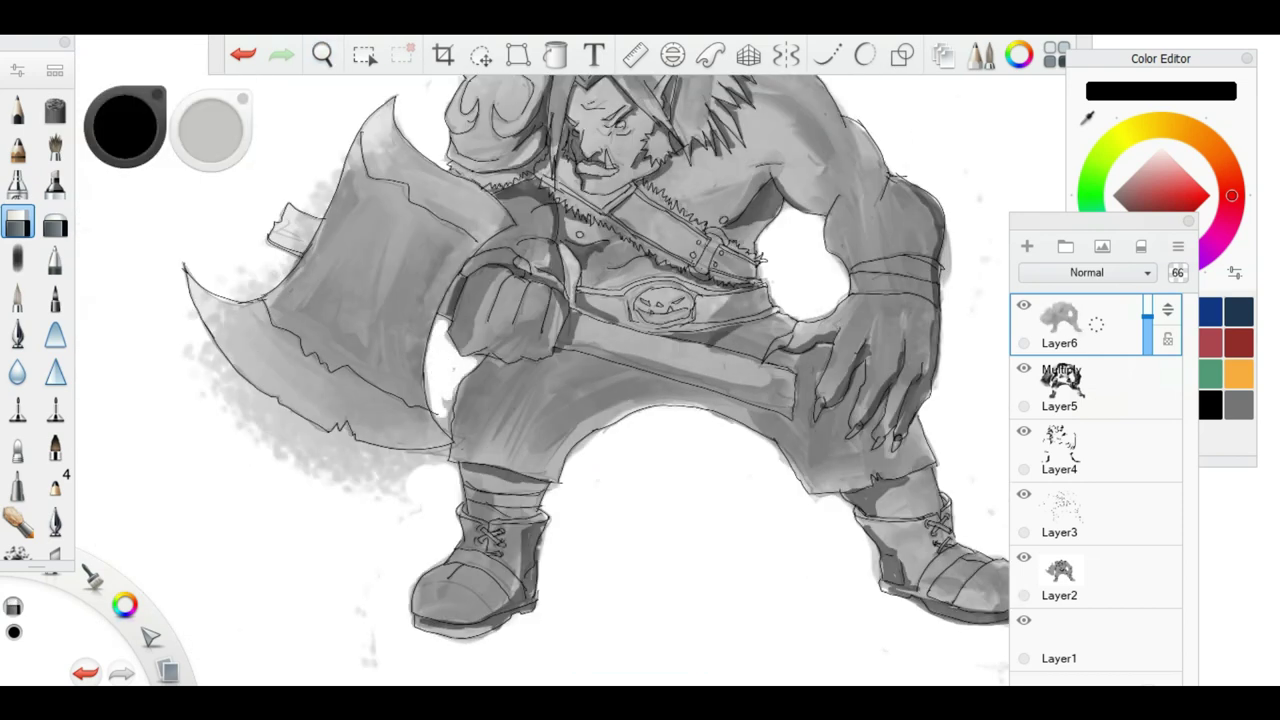
{"action": "left_click_drag", "start_coordinate": [314, 185], "coordinate": [270, 412]}
{"action": "left_click_drag", "start_coordinate": [410, 431], "coordinate": [285, 445]}
{"action": "key", "text": "space"}
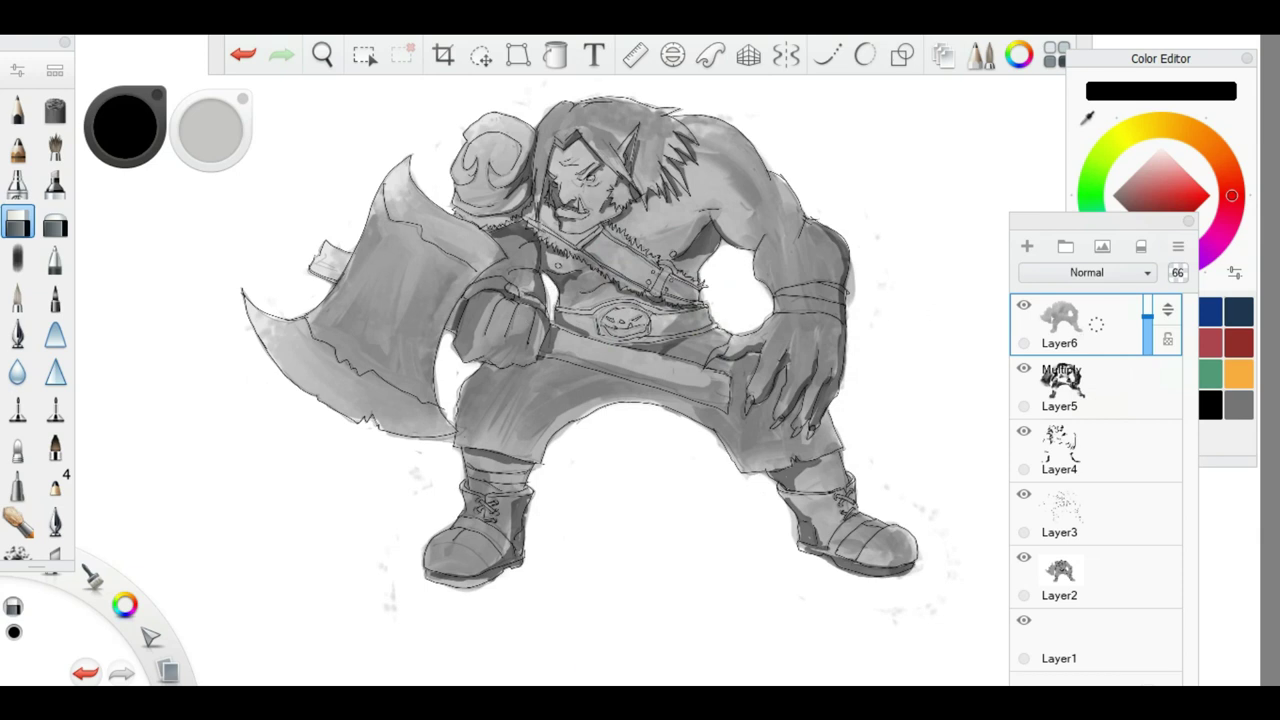
Add a new Multiply layer and dab beige, dark brown and green palette swatches beside the figure.
{"action": "left_click", "coordinate": [1060, 385]}
{"action": "left_click_drag", "start_coordinate": [571, 440], "coordinate": [571, 470]}
{"action": "left_click_drag", "start_coordinate": [1137, 220], "coordinate": [1162, 168]}
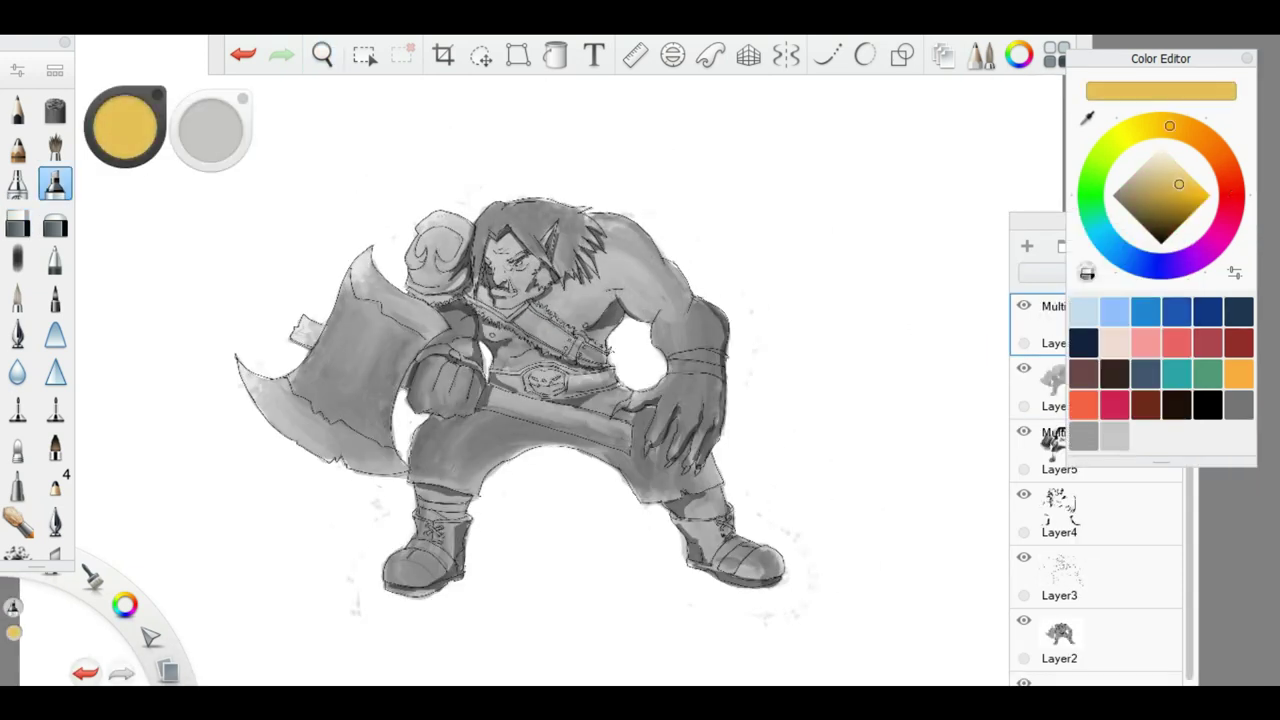
{"action": "left_click_drag", "start_coordinate": [746, 250], "coordinate": [772, 252]}
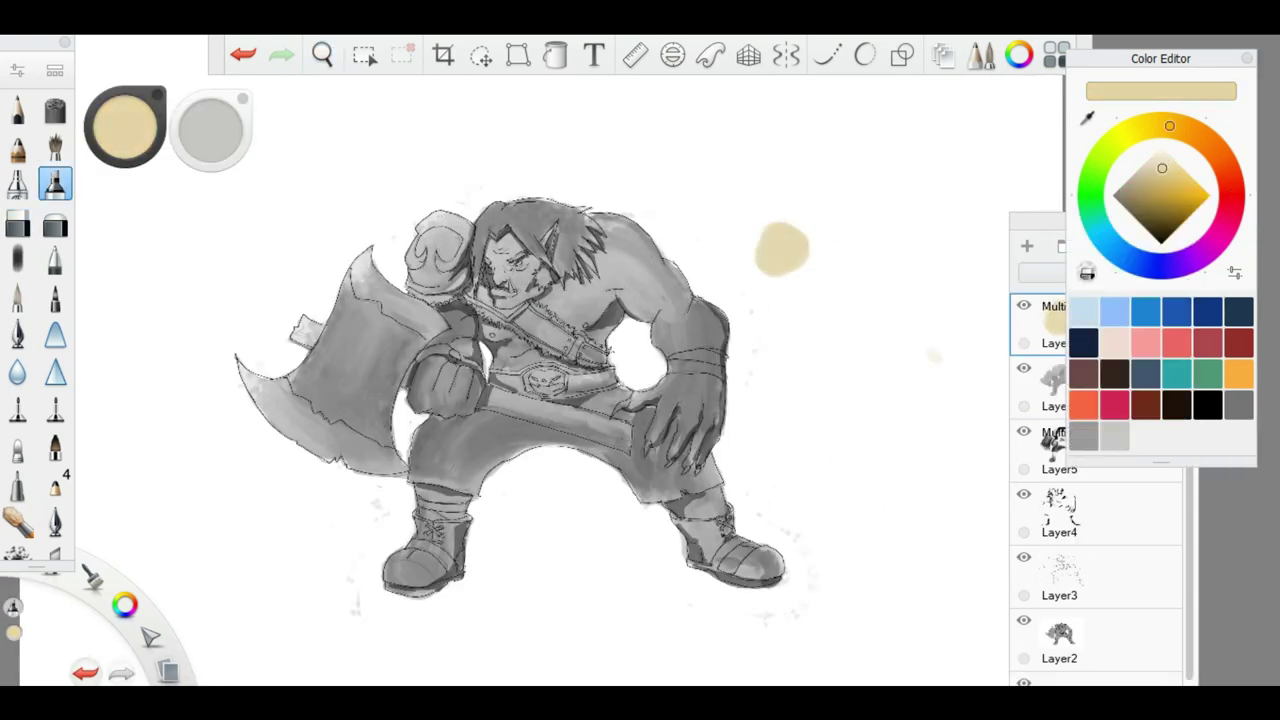
{"action": "left_click", "coordinate": [1114, 373]}
{"action": "left_click", "coordinate": [1207, 373]}
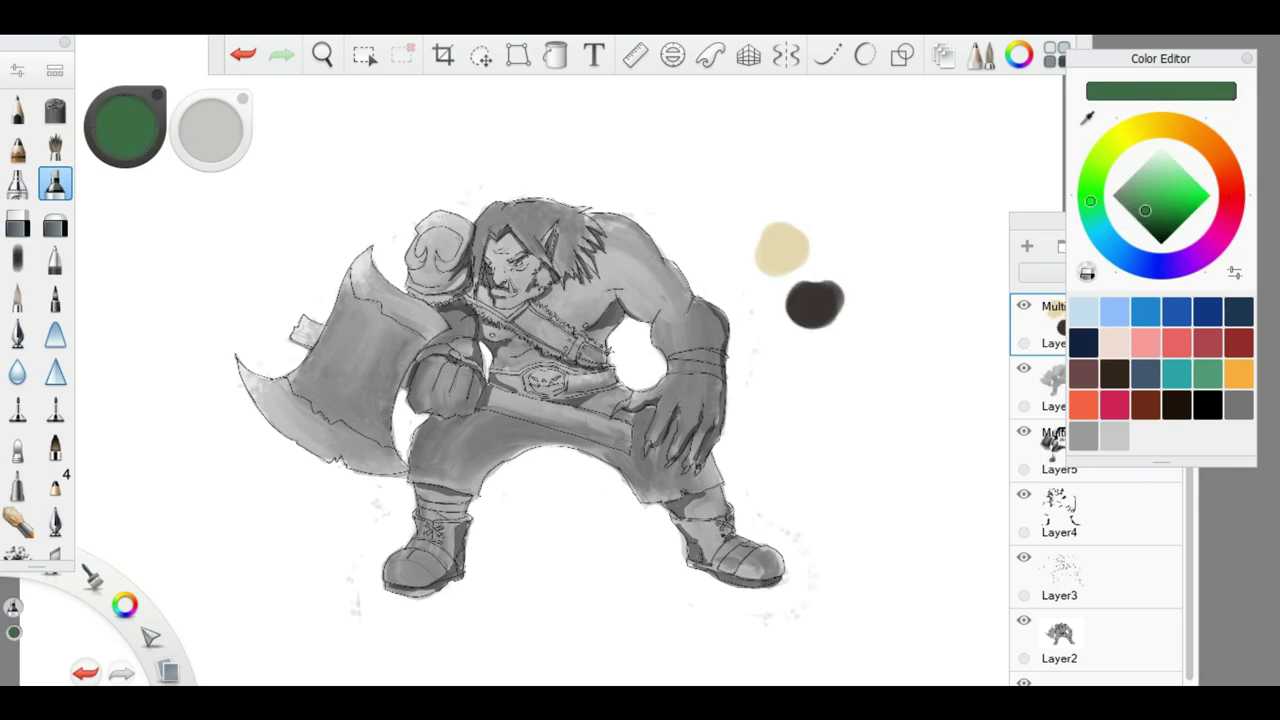
{"action": "left_click_drag", "start_coordinate": [860, 310], "coordinate": [880, 328]}
Pick up the beige swatch and colour the orc's face, torso, arms, hands and ankles with it.
{"action": "left_click", "coordinate": [782, 248]}
{"action": "scroll", "coordinate": [540, 400], "scroll_direction": "up", "scroll_amount": 3}
{"action": "left_click_drag", "start_coordinate": [620, 235], "coordinate": [560, 320]}
{"action": "mouse_move", "coordinate": [620, 190]}
{"action": "left_mouse_down"}
{"action": "mouse_move", "coordinate": [630, 225]}
{"action": "mouse_move", "coordinate": [700, 305]}
{"action": "left_mouse_up"}
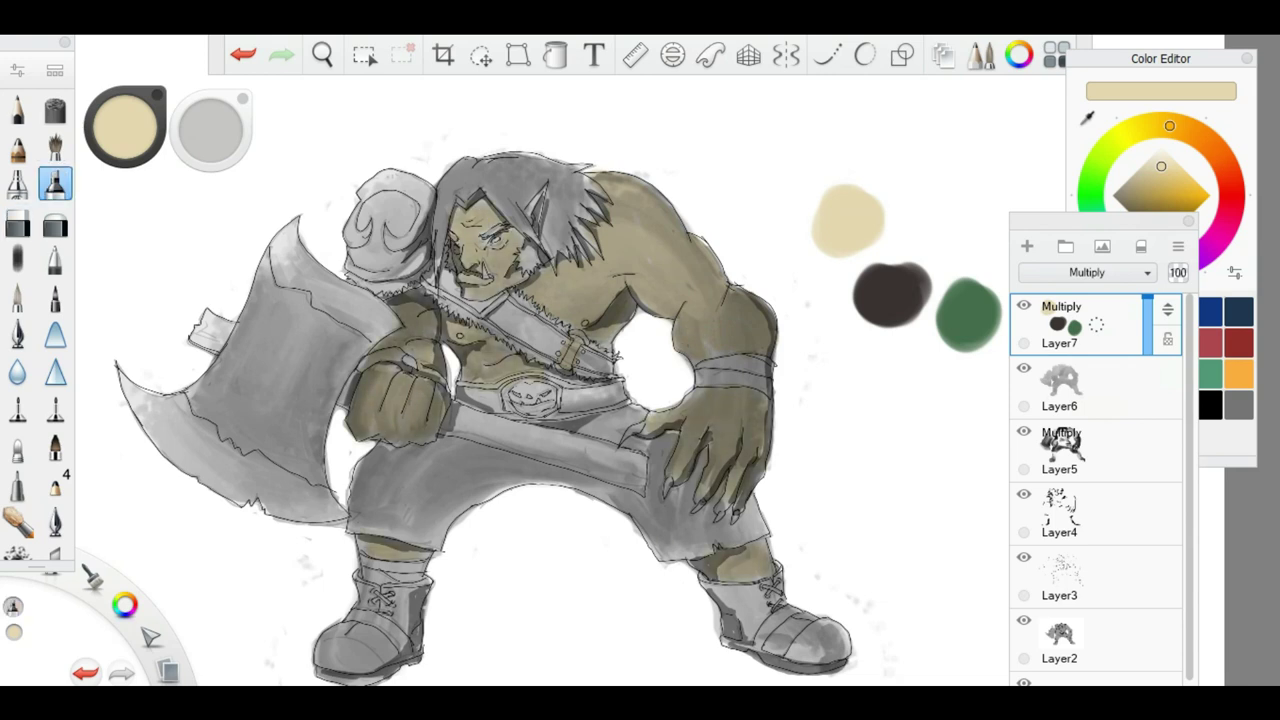
Colour the trousers dark red.
{"action": "left_click", "coordinate": [1238, 342]}
{"action": "mouse_move", "coordinate": [510, 450]}
{"action": "left_mouse_down"}
{"action": "mouse_move", "coordinate": [360, 500]}
{"action": "mouse_move", "coordinate": [530, 470]}
{"action": "left_mouse_up"}
{"action": "mouse_move", "coordinate": [570, 420]}
{"action": "left_mouse_down"}
{"action": "mouse_move", "coordinate": [660, 450]}
{"action": "mouse_move", "coordinate": [670, 490]}
{"action": "left_mouse_up"}
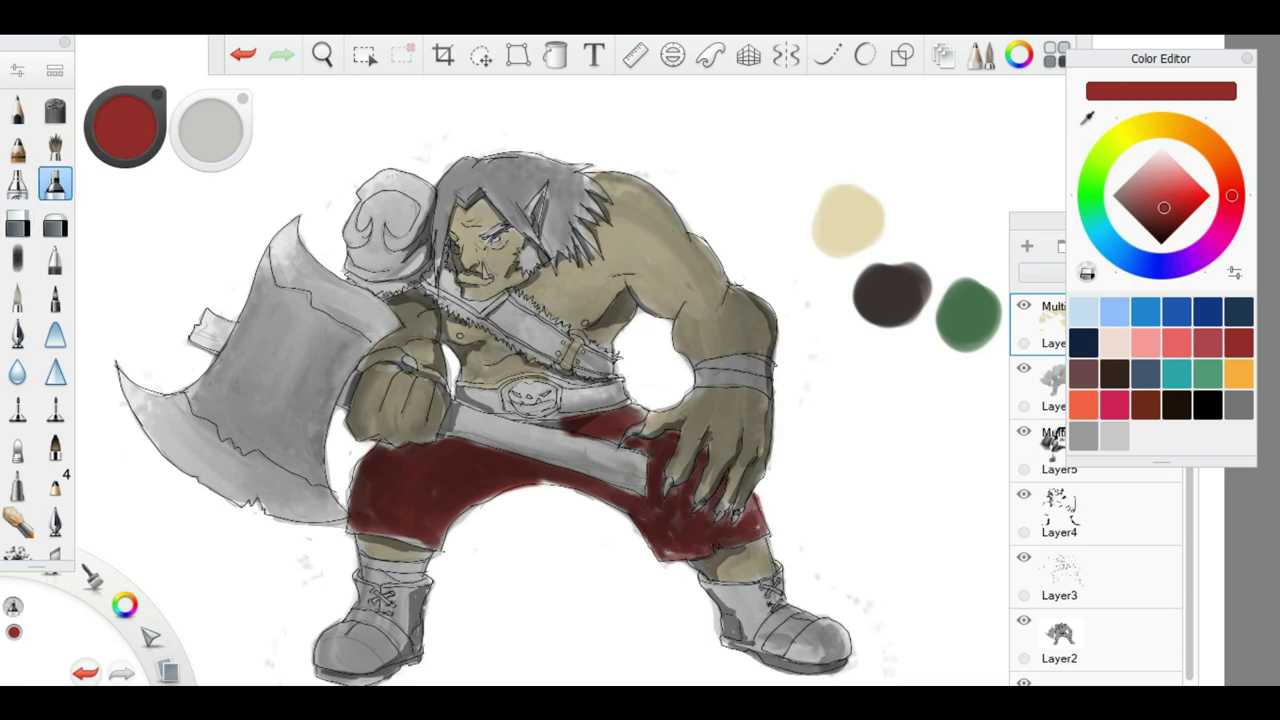
Dab a Copic 100 Black swatch below the palette and colour the chest strap and belt near-black.
{"action": "left_click", "coordinate": [55, 183]}
{"action": "left_click_drag", "start_coordinate": [868, 370], "coordinate": [880, 388]}
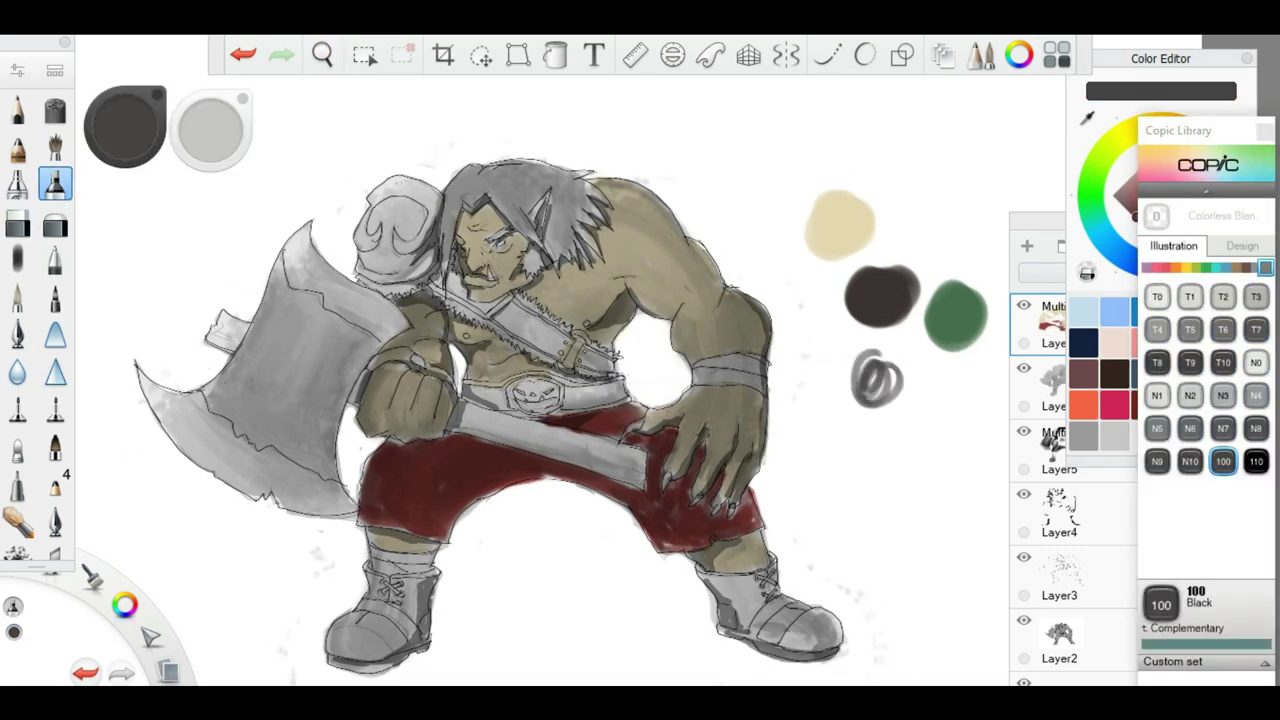
{"action": "left_click", "coordinate": [1097, 323]}
{"action": "scroll", "coordinate": [541, 326], "scroll_direction": "up", "scroll_amount": 3}
{"action": "left_click_drag", "start_coordinate": [470, 290], "coordinate": [550, 345]}
{"action": "left_click", "coordinate": [786, 54]}
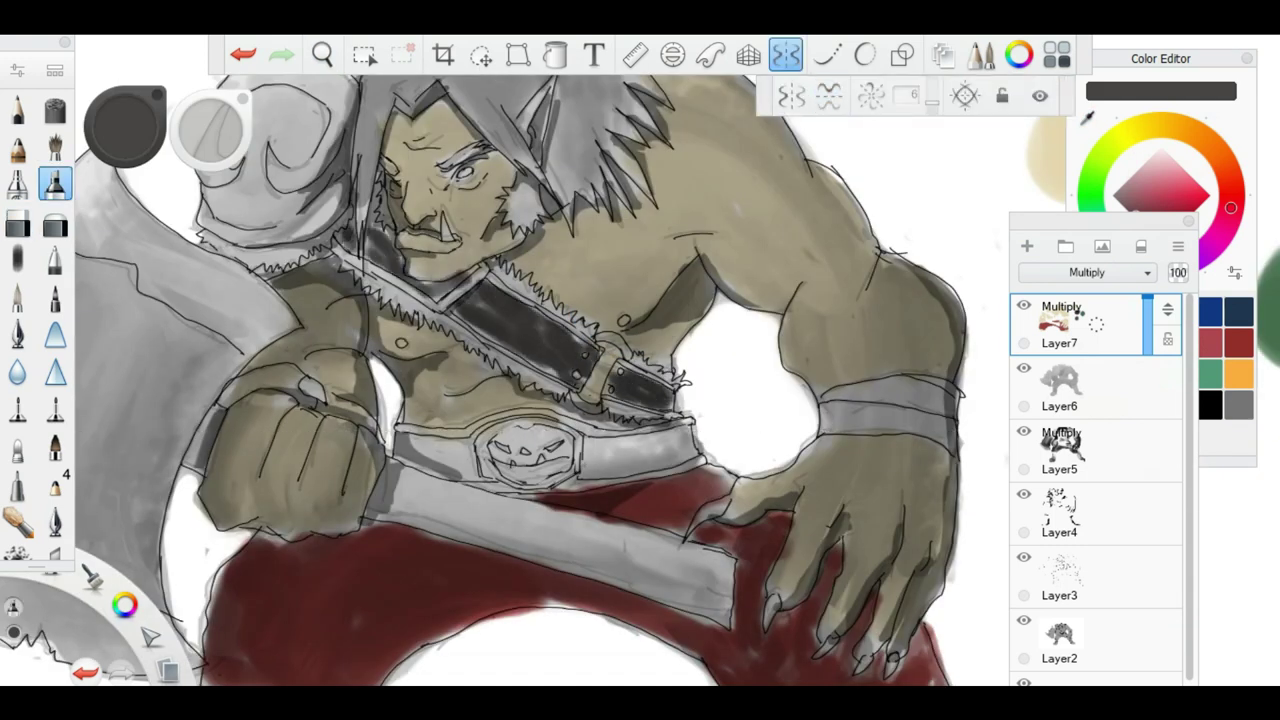
{"action": "scroll", "coordinate": [540, 380], "scroll_direction": "down", "scroll_amount": 3}
{"action": "scroll", "coordinate": [540, 380], "scroll_direction": "up", "scroll_amount": 2}
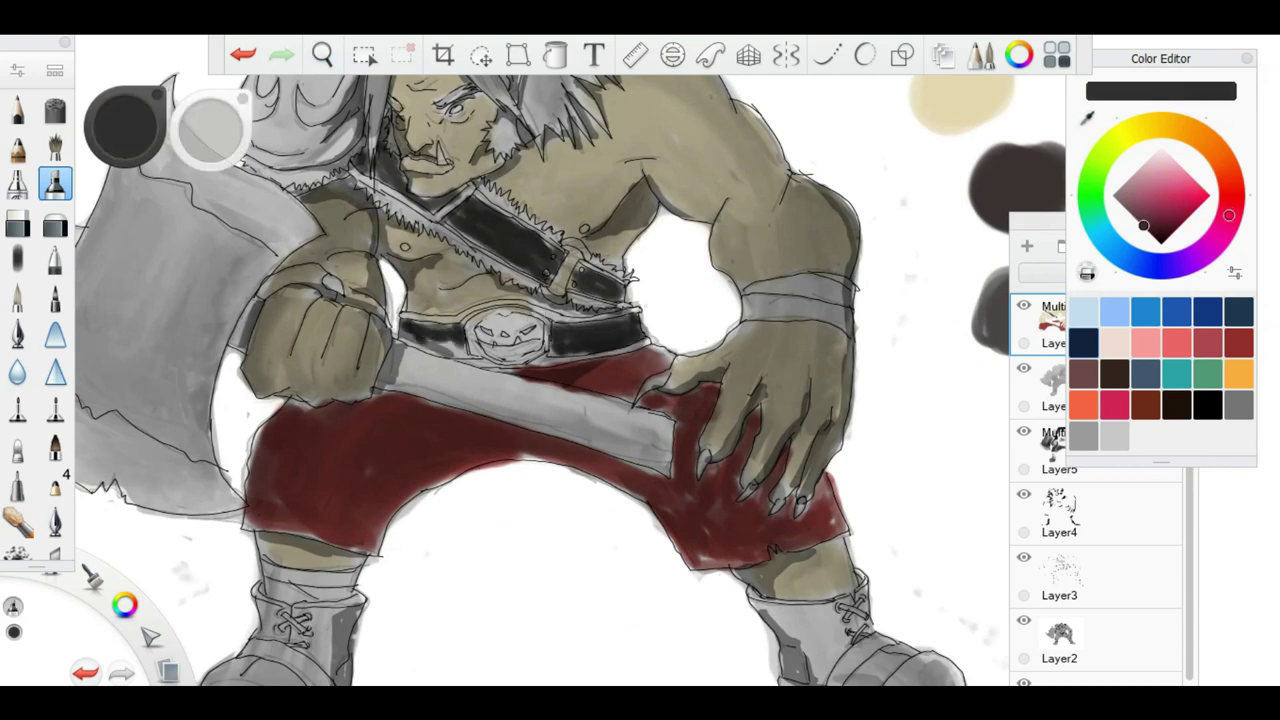
Colour the inner face of the axe blade dark grey, erasing the overspill along its edges.
{"action": "scroll", "coordinate": [557, 429], "scroll_direction": "down", "scroll_amount": 3}
{"action": "left_click", "coordinate": [1238, 404]}
{"action": "mouse_move", "coordinate": [230, 260]}
{"action": "left_mouse_down"}
{"action": "mouse_move", "coordinate": [290, 340]}
{"action": "mouse_move", "coordinate": [200, 230]}
{"action": "mouse_move", "coordinate": [290, 420]}
{"action": "mouse_move", "coordinate": [240, 200]}
{"action": "left_mouse_up"}
{"action": "left_click", "coordinate": [17, 221]}
{"action": "scroll", "coordinate": [540, 380], "scroll_direction": "up", "scroll_amount": 1}
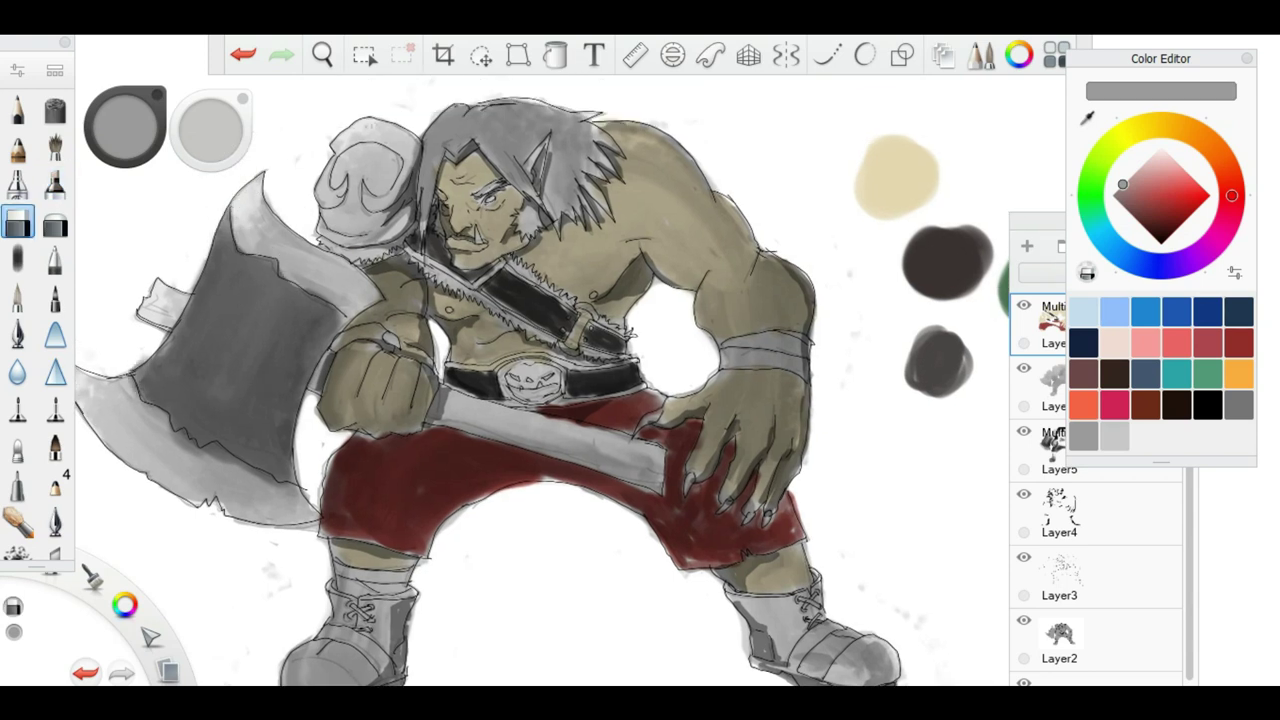
Colour both boots dark brown, erase the overspill and restore the beige on the ankle.
{"action": "scroll", "coordinate": [540, 380], "scroll_direction": "down", "scroll_amount": 2}
{"action": "left_click", "coordinate": [1115, 373]}
{"action": "left_click_drag", "start_coordinate": [320, 540], "coordinate": [360, 610]}
{"action": "left_click_drag", "start_coordinate": [280, 600], "coordinate": [380, 640]}
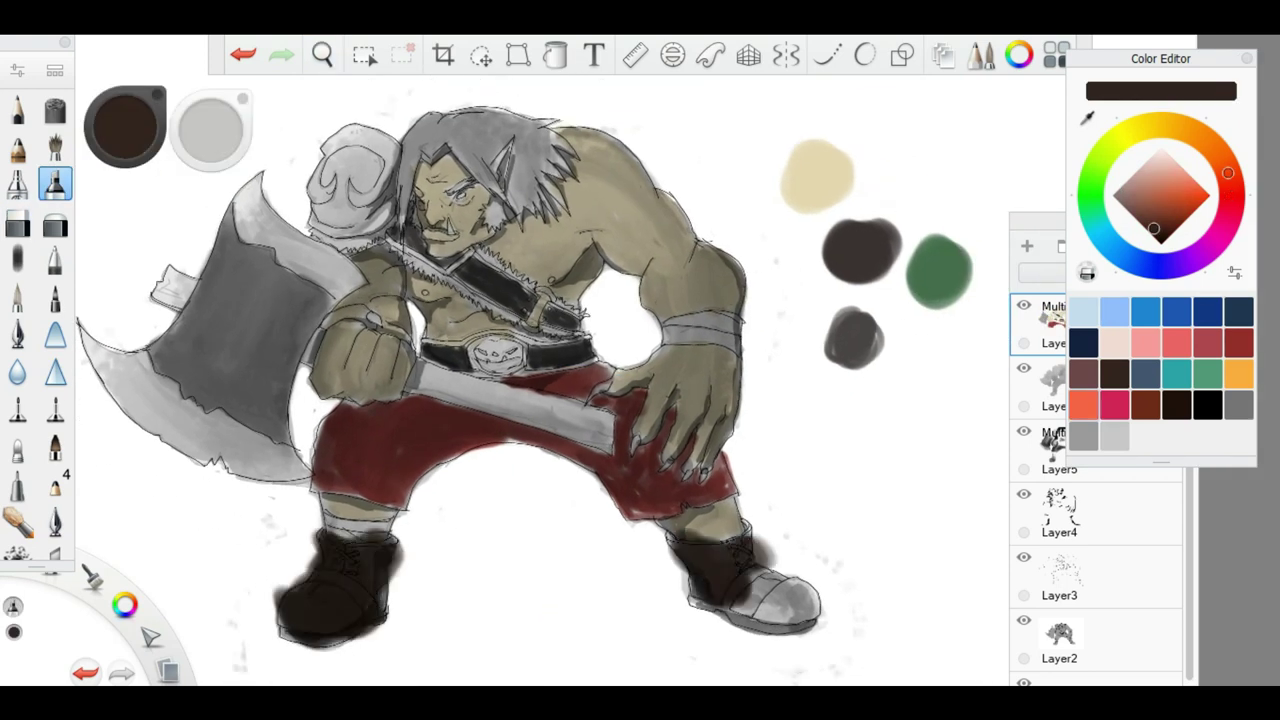
{"action": "left_click_drag", "start_coordinate": [690, 560], "coordinate": [800, 615]}
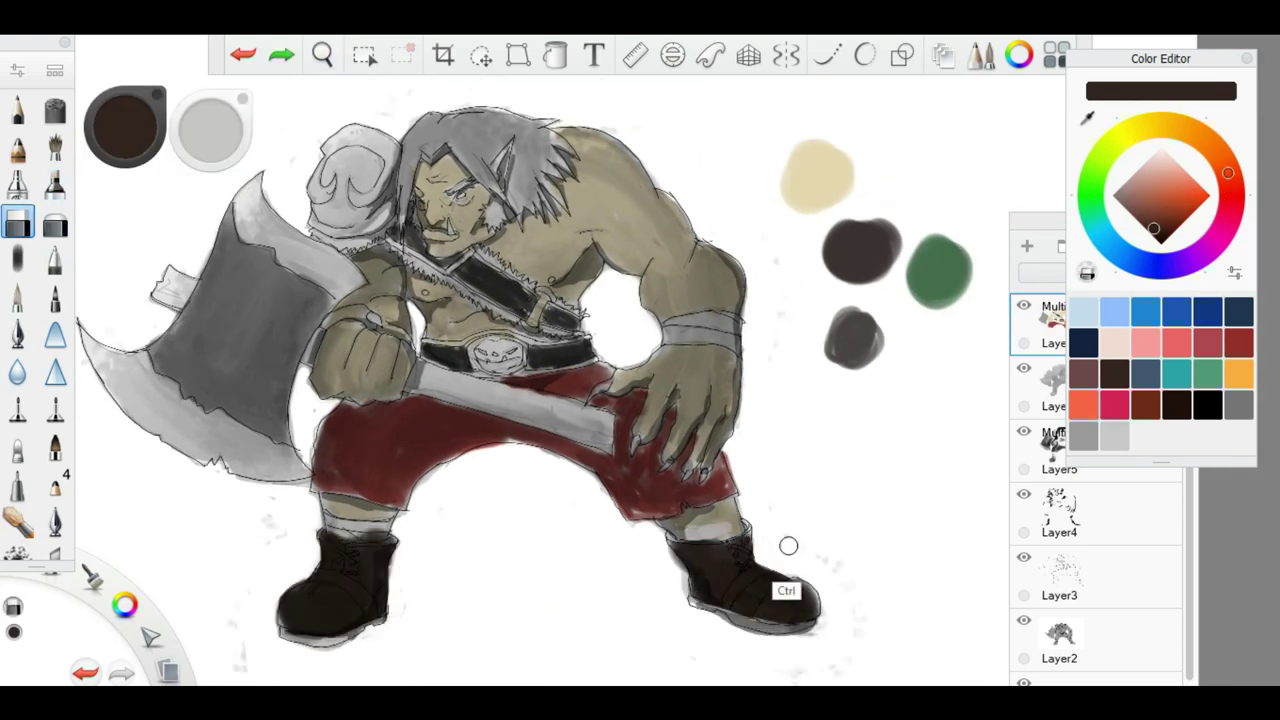
{"action": "left_click", "coordinate": [817, 175], "text": "ctrl"}
{"action": "left_click", "coordinate": [55, 183]}
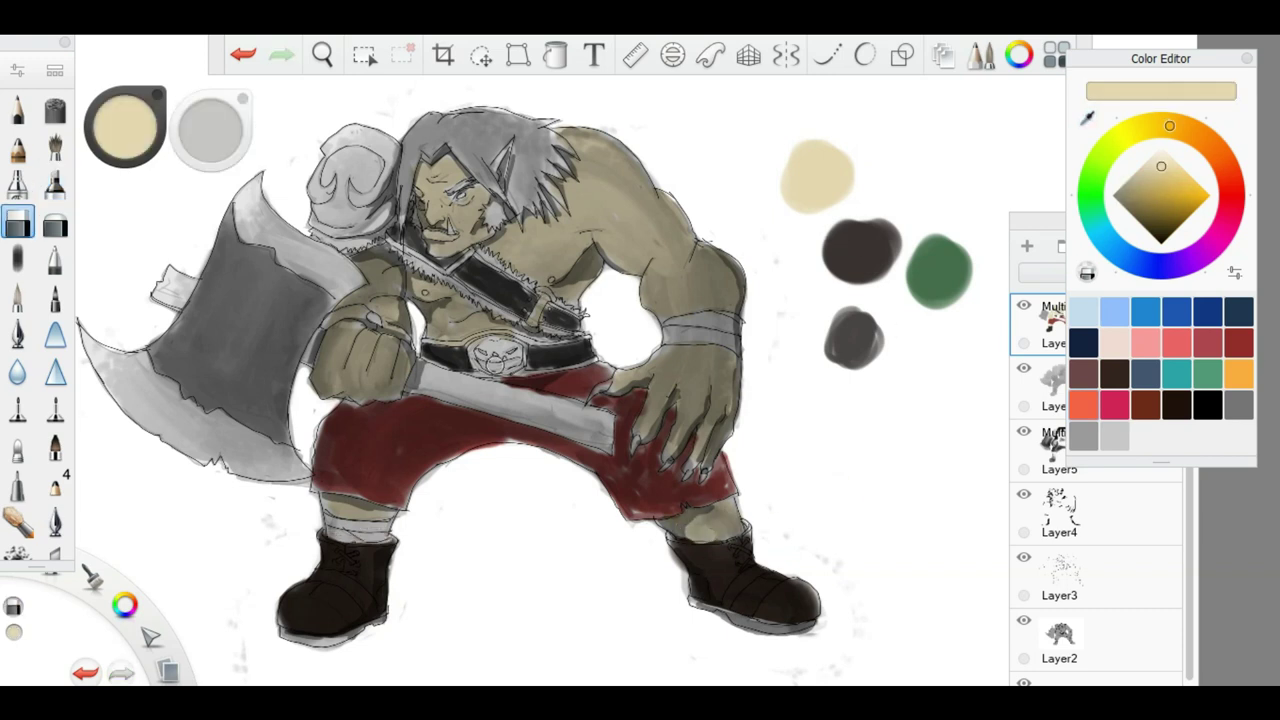
Darken the boot soles with near-black and erase the stray colour around the chest strap's buckle.
{"action": "left_click", "coordinate": [861, 250], "text": "ctrl"}
{"action": "left_click", "coordinate": [55, 183]}
{"action": "scroll", "coordinate": [540, 380], "scroll_direction": "up", "scroll_amount": 2}
{"action": "left_click", "coordinate": [55, 183]}
{"action": "scroll", "coordinate": [549, 449], "scroll_direction": "down", "scroll_amount": 3}
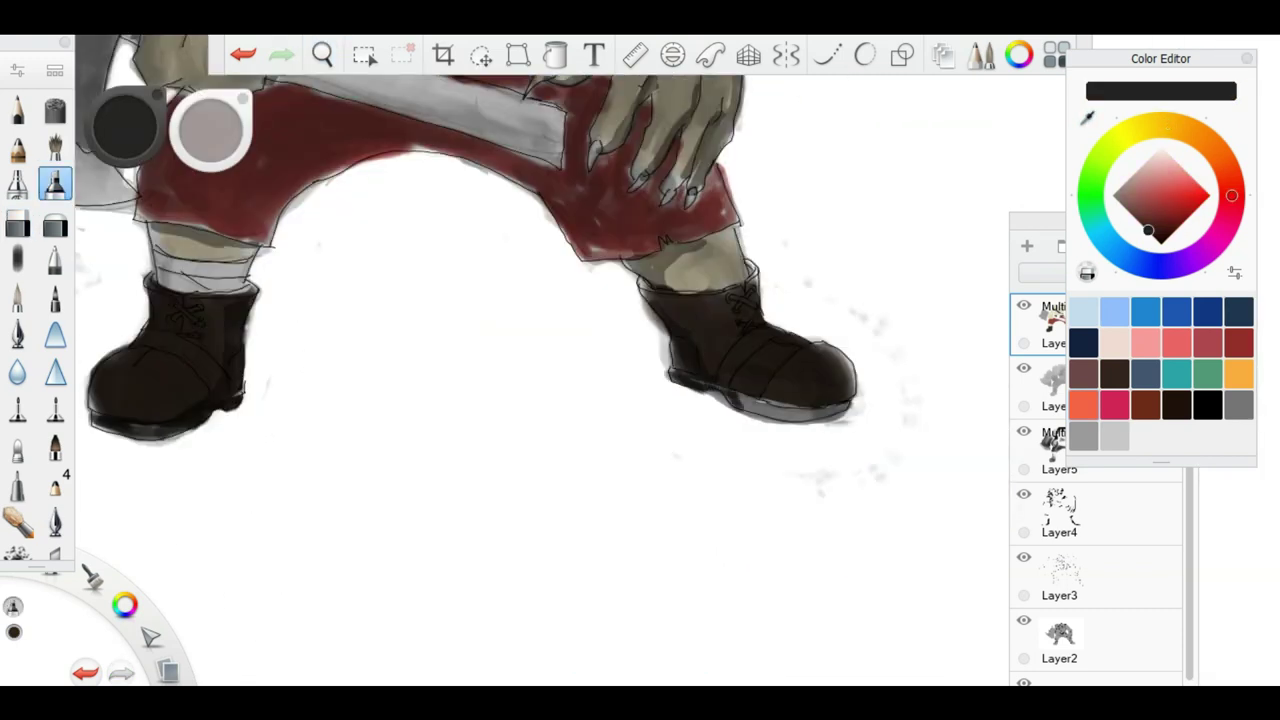
{"action": "key", "text": "e"}
{"action": "scroll", "coordinate": [490, 360], "scroll_direction": "up", "scroll_amount": 3}
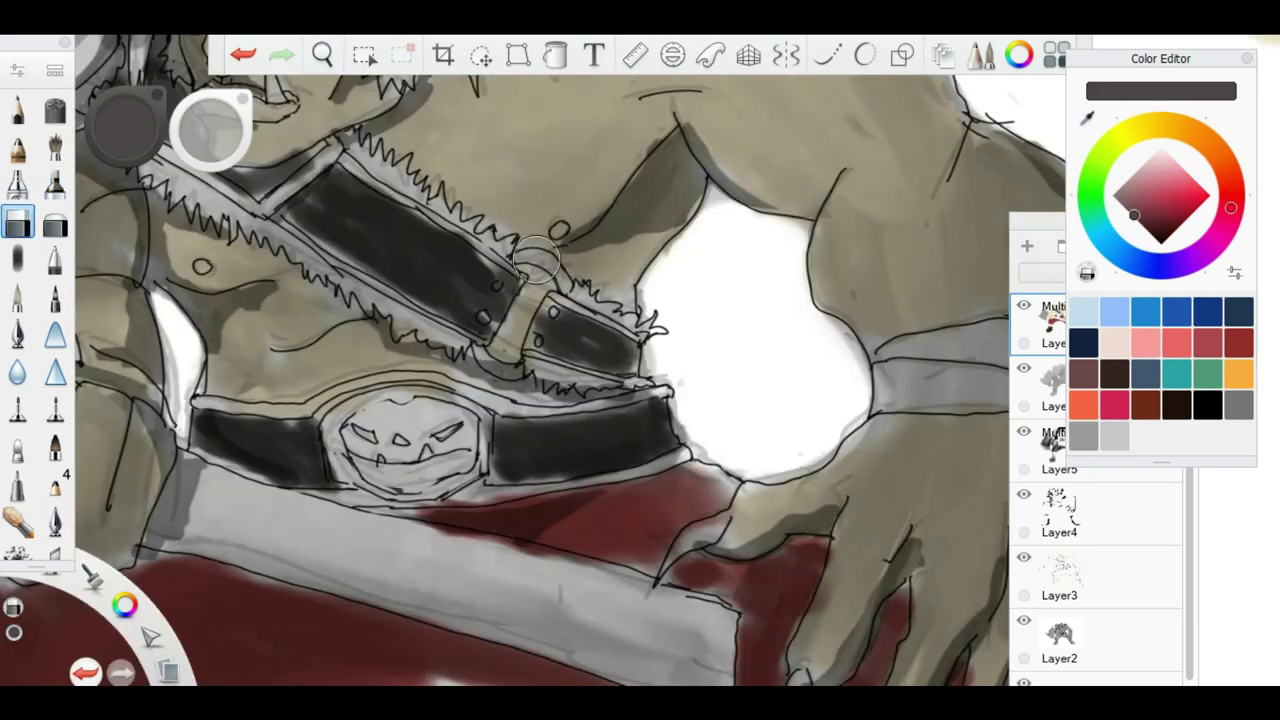
{"action": "scroll", "coordinate": [533, 360], "scroll_direction": "down", "scroll_amount": 3}
{"action": "scroll", "coordinate": [533, 360], "scroll_direction": "up", "scroll_amount": 3}
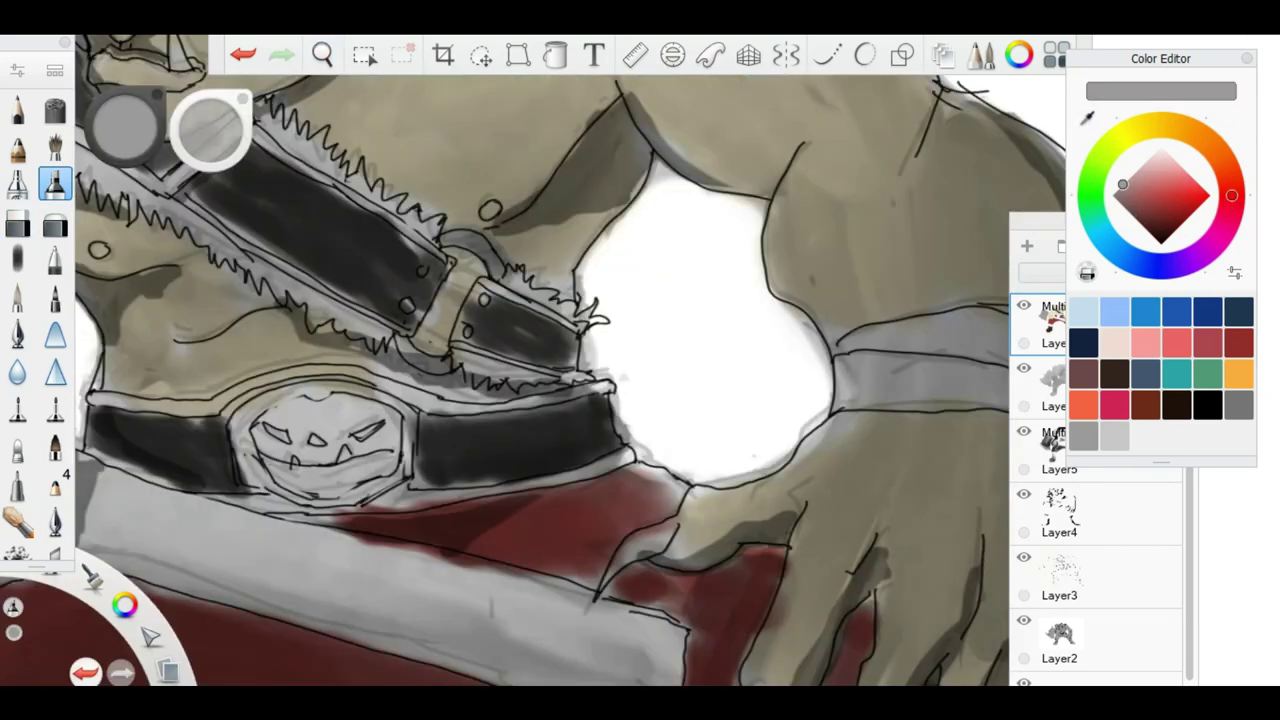
Choose a slate blue and colour the top and front locks of the hair.
{"action": "scroll", "coordinate": [533, 360], "scroll_direction": "down", "scroll_amount": 3}
{"action": "left_click_drag", "start_coordinate": [1157, 222], "coordinate": [1136, 205]}
{"action": "left_click_drag", "start_coordinate": [550, 140], "coordinate": [450, 260]}
{"action": "left_click_drag", "start_coordinate": [445, 195], "coordinate": [435, 295]}
{"action": "left_click_drag", "start_coordinate": [560, 175], "coordinate": [480, 235]}
{"action": "left_click_drag", "start_coordinate": [560, 145], "coordinate": [565, 250]}
{"action": "left_click_drag", "start_coordinate": [520, 150], "coordinate": [635, 165]}
Extend the slate blue over the spiky hair ends, the eyebrows and the sideburns.
{"action": "scroll", "coordinate": [640, 280], "scroll_direction": "up", "scroll_amount": 2}
{"action": "left_click_drag", "start_coordinate": [575, 105], "coordinate": [570, 240]}
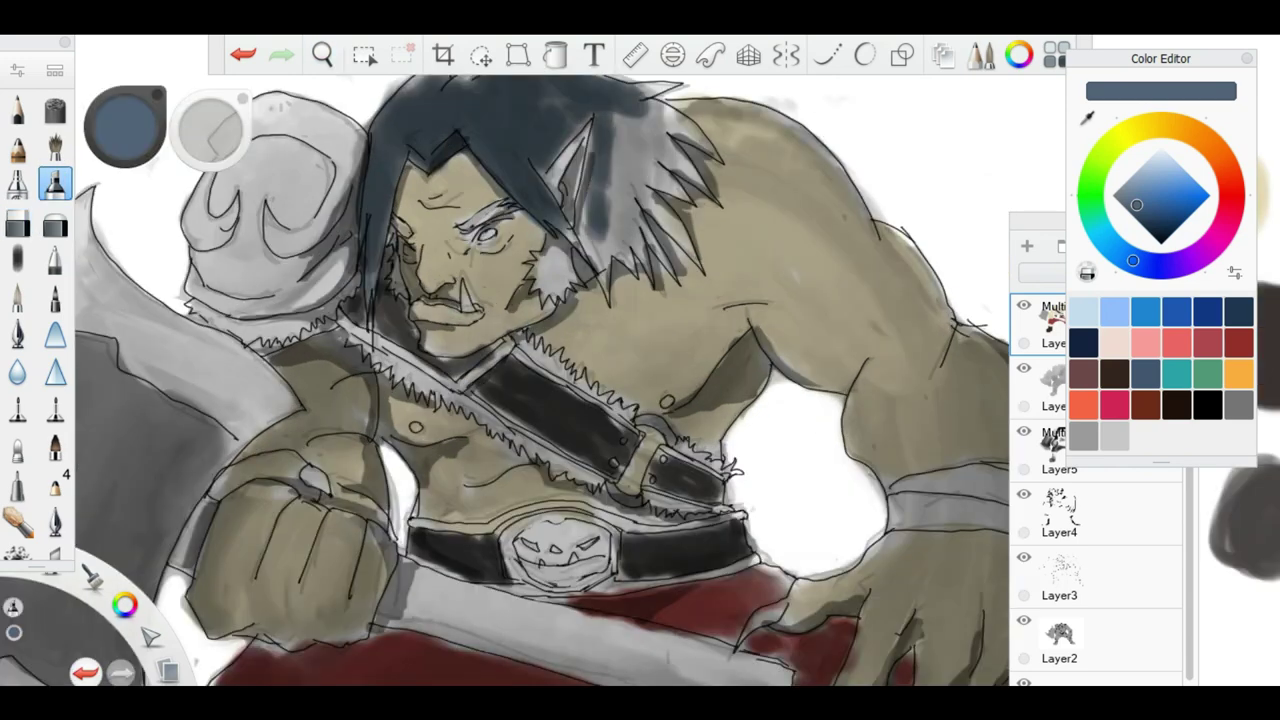
{"action": "left_click_drag", "start_coordinate": [655, 85], "coordinate": [605, 265]}
{"action": "left_click_drag", "start_coordinate": [700, 80], "coordinate": [630, 185]}
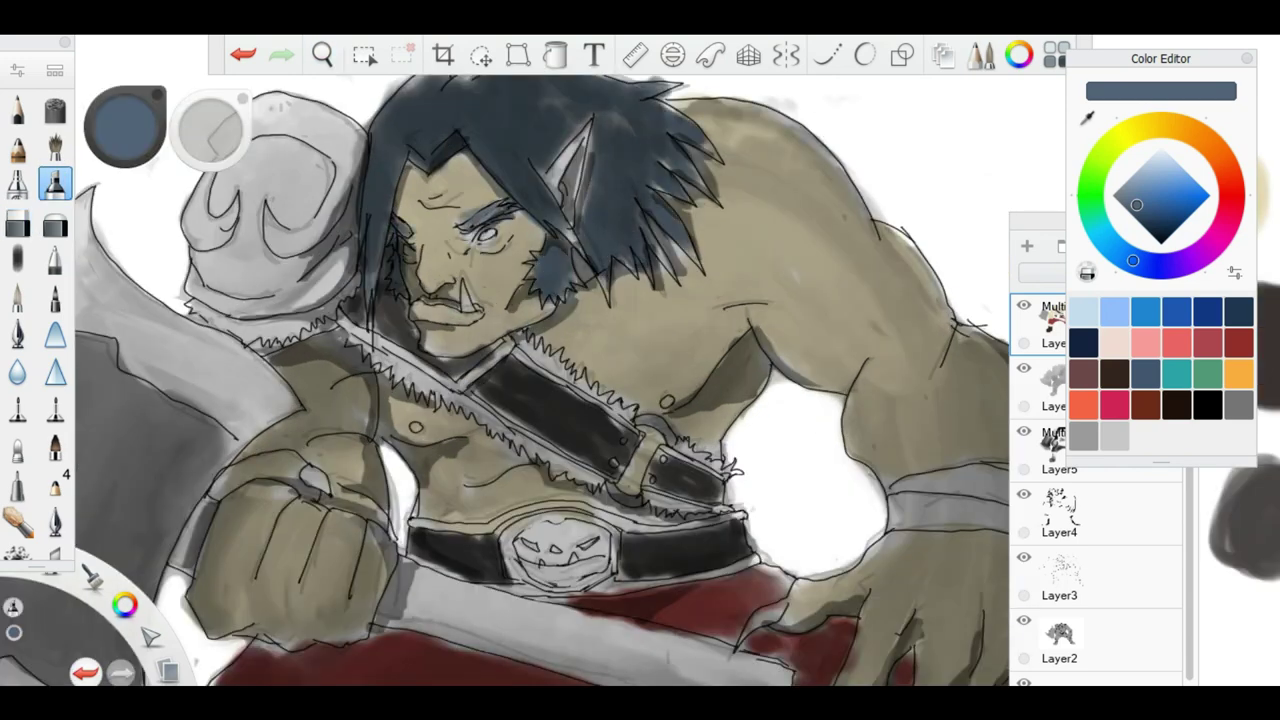
Sample the beige swatch, shift it to a mustard yellow and colour the face emblem on the belt buckle.
{"action": "scroll", "coordinate": [540, 380], "scroll_direction": "down", "scroll_amount": 3}
{"action": "left_click", "coordinate": [880, 205], "text": "alt"}
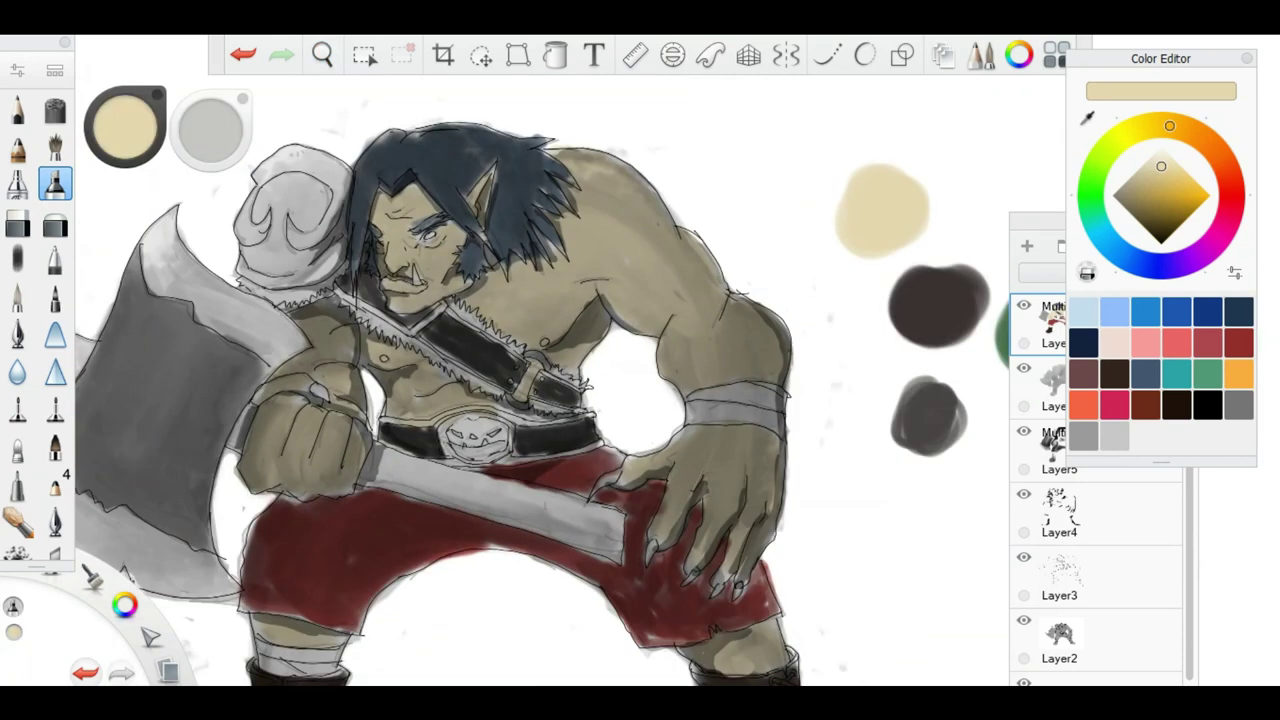
{"action": "left_click_drag", "start_coordinate": [1169, 126], "coordinate": [1132, 131]}
{"action": "mouse_move", "coordinate": [455, 420]}
{"action": "left_mouse_down"}
{"action": "mouse_move", "coordinate": [500, 440]}
{"action": "mouse_move", "coordinate": [500, 455]}
{"action": "left_mouse_up"}
{"action": "key", "text": "space"}
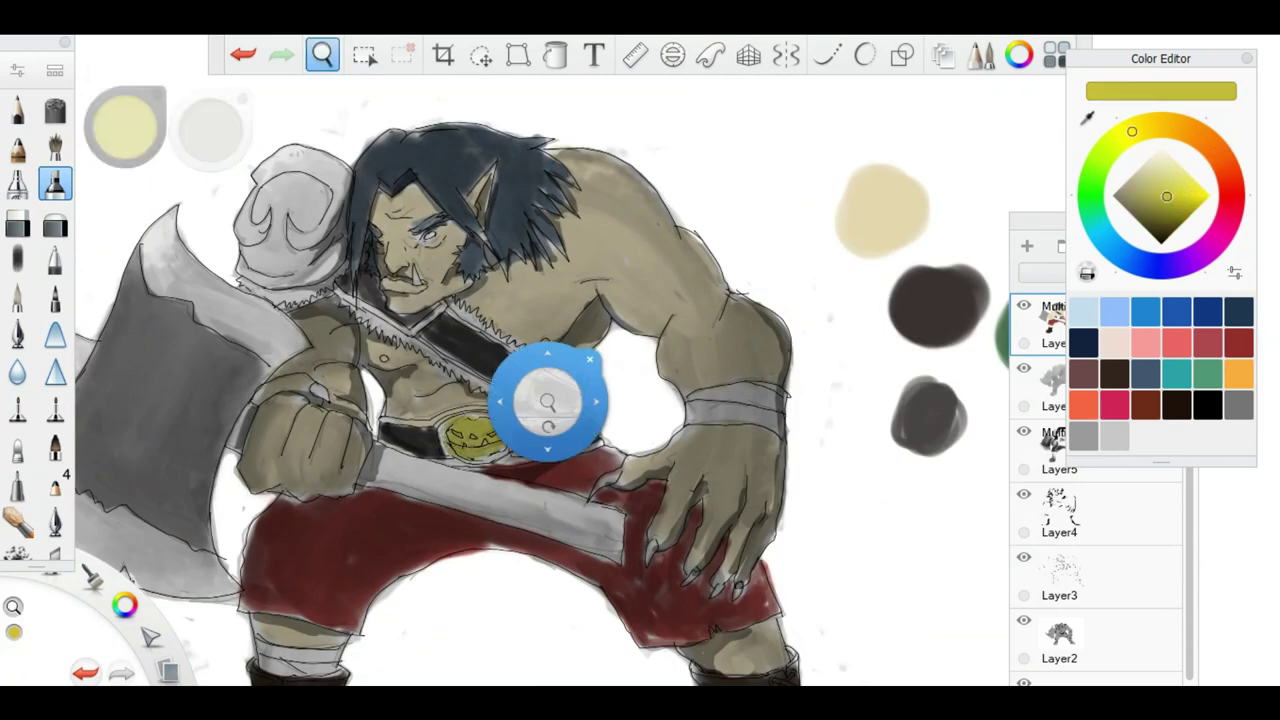
Choose the medium grey palette colour and darken the horned shoulder armour with it.
{"action": "scroll", "coordinate": [540, 380], "scroll_direction": "down", "scroll_amount": 3}
{"action": "left_click", "coordinate": [1084, 435]}
{"action": "scroll", "coordinate": [540, 380], "scroll_direction": "up", "scroll_amount": 3}
{"action": "left_click_drag", "start_coordinate": [300, 170], "coordinate": [370, 290]}
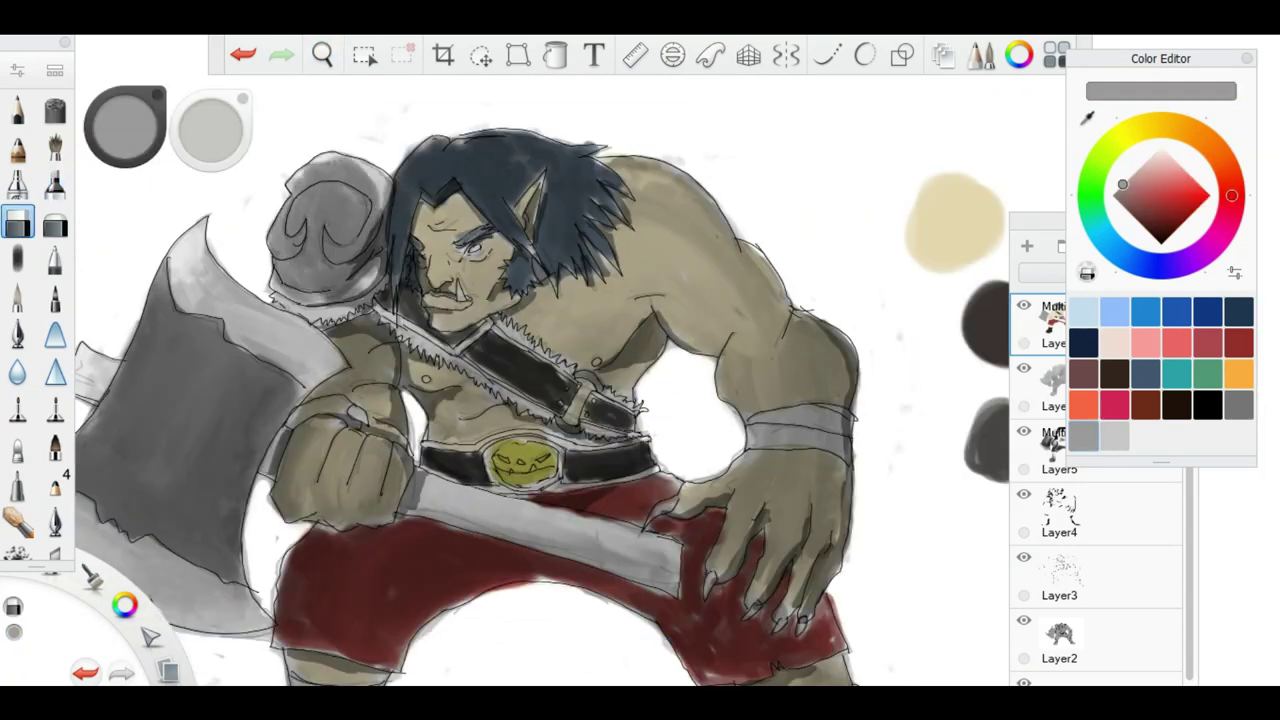
Sample dark brown and colour the whole axe handle, including the pieces behind the blade and beside the fist.
{"action": "scroll", "coordinate": [540, 380], "scroll_direction": "down", "scroll_amount": 3}
{"action": "left_click", "coordinate": [849, 240], "text": "alt"}
{"action": "left_click", "coordinate": [55, 183]}
{"action": "scroll", "coordinate": [586, 380], "scroll_direction": "up", "scroll_amount": 3}
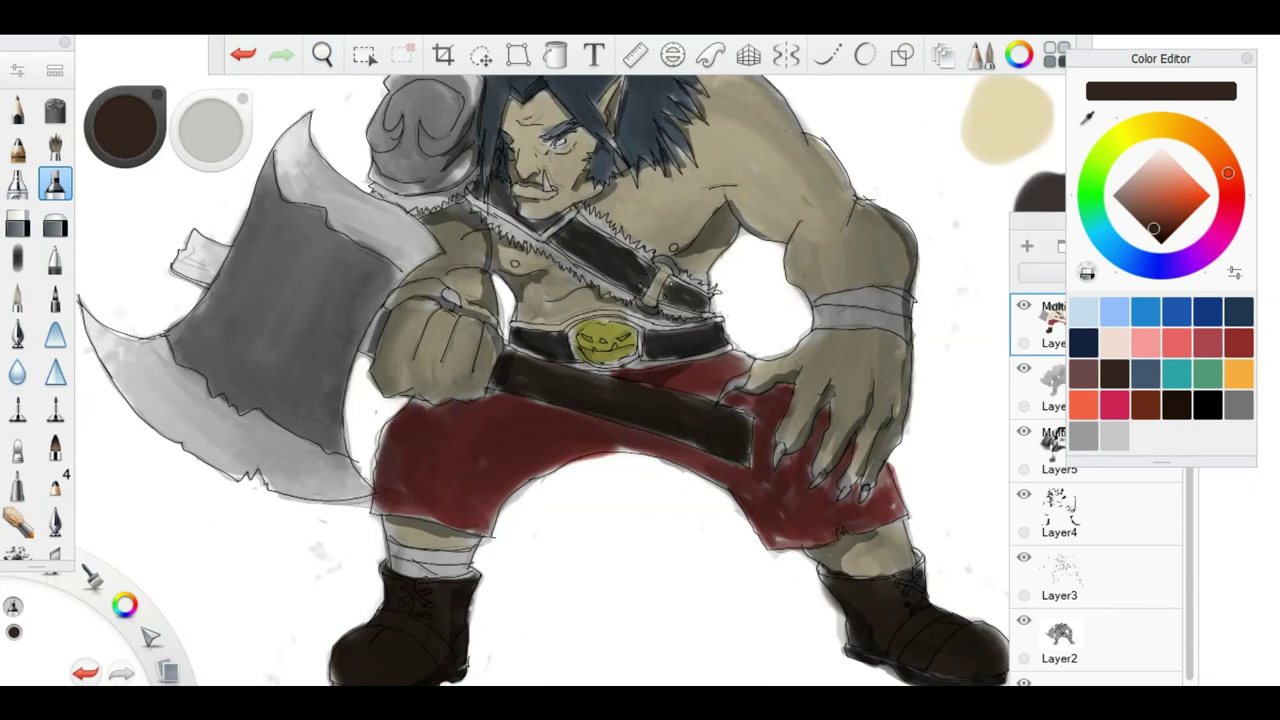
{"action": "scroll", "coordinate": [362, 330], "scroll_direction": "up", "scroll_amount": 2}
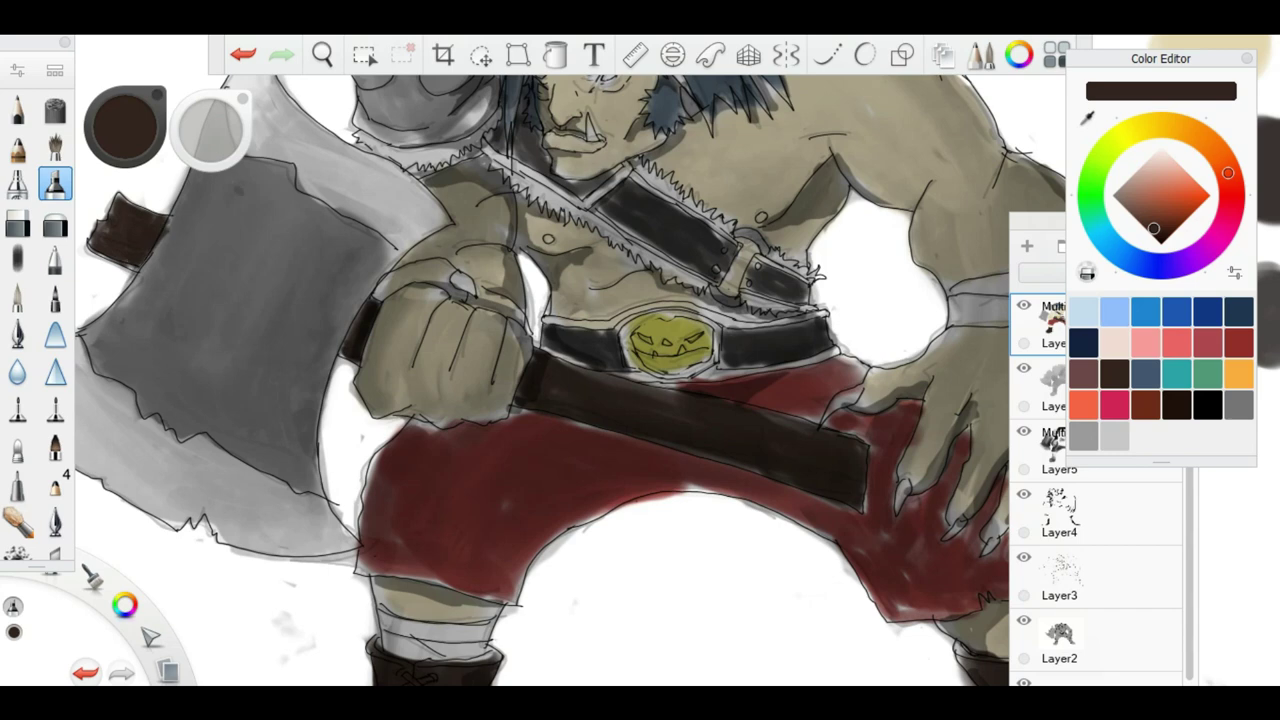
Sample the green swatch and colour the border trim of the chest strap, erasing any overspill.
{"action": "scroll", "coordinate": [540, 380], "scroll_direction": "down", "scroll_amount": 3}
{"action": "scroll", "coordinate": [866, 349], "scroll_direction": "up", "scroll_amount": 1}
{"action": "left_click", "coordinate": [866, 349], "text": "alt"}
{"action": "left_click", "coordinate": [17, 222]}
{"action": "scroll", "coordinate": [540, 380], "scroll_direction": "up", "scroll_amount": 2}
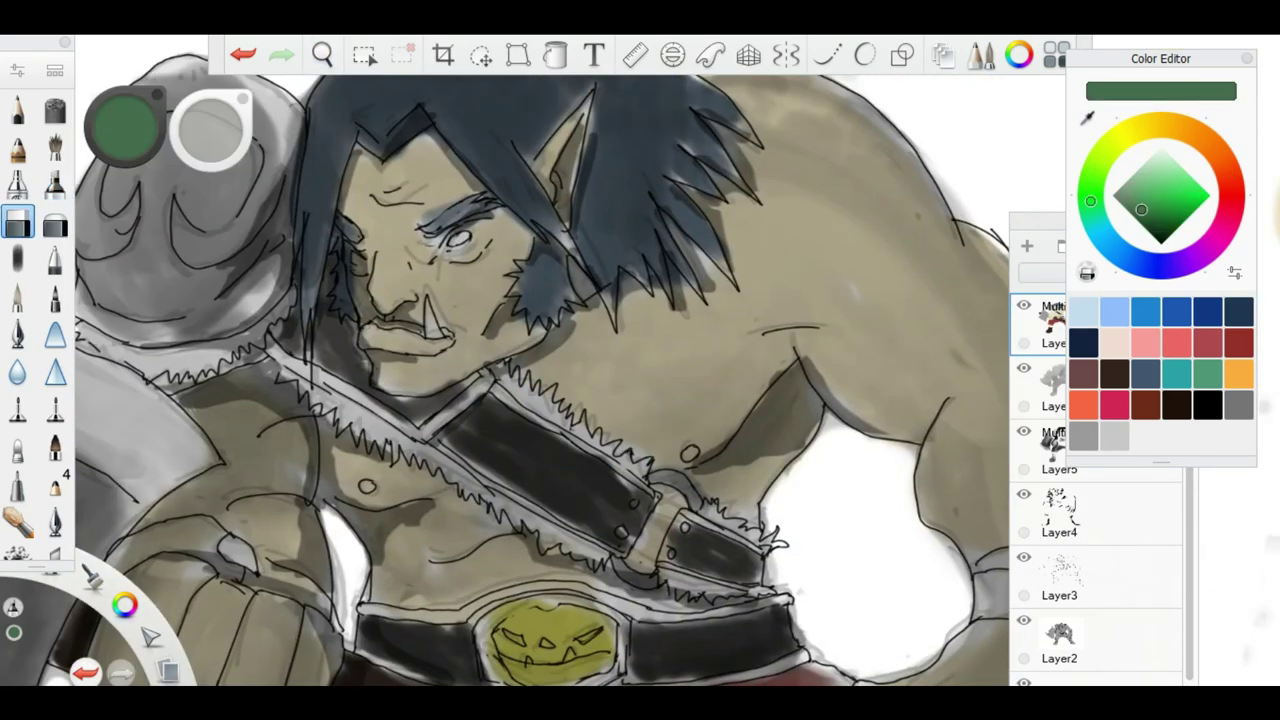
{"action": "left_click_drag", "start_coordinate": [328, 380], "coordinate": [424, 446]}
{"action": "scroll", "coordinate": [540, 380], "scroll_direction": "down", "scroll_amount": 2}
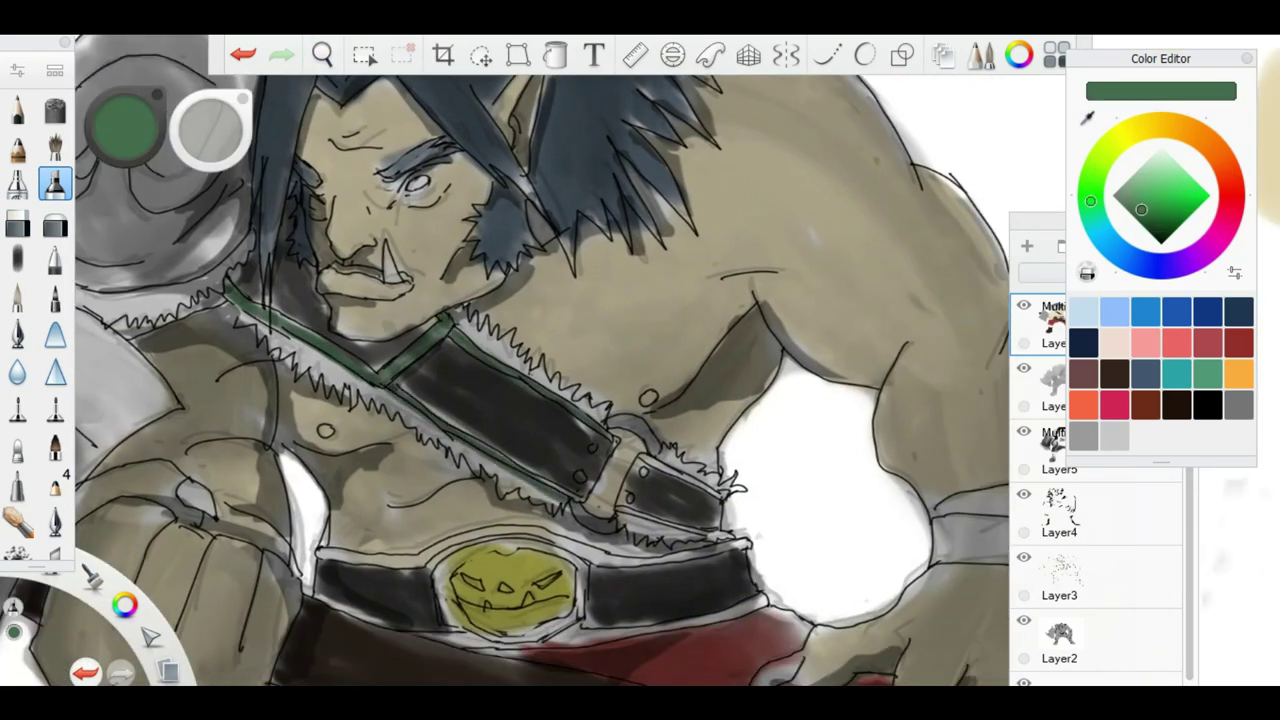
Extend the green along the upper and lower edges of the belt and around its buckle.
{"action": "scroll", "coordinate": [540, 380], "scroll_direction": "down", "scroll_amount": 3}
{"action": "left_click_drag", "start_coordinate": [334, 468], "coordinate": [580, 440]}
{"action": "left_click_drag", "start_coordinate": [600, 545], "coordinate": [780, 508]}
{"action": "scroll", "coordinate": [540, 380], "scroll_direction": "down", "scroll_amount": 5}
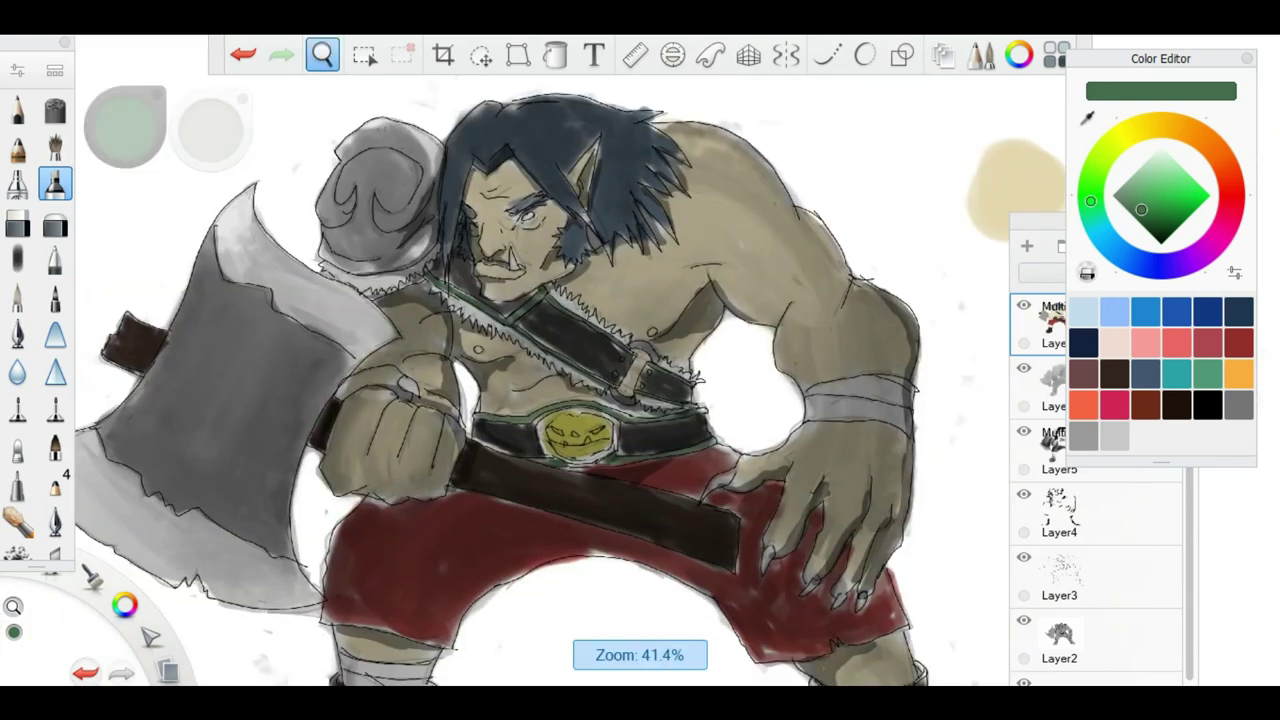
Set the new top layer to Color Burn and paint grey-beige over the orc's head, torso and arms and the axe.
{"action": "left_click", "coordinate": [1090, 272]}
{"action": "left_click", "coordinate": [1065, 338]}
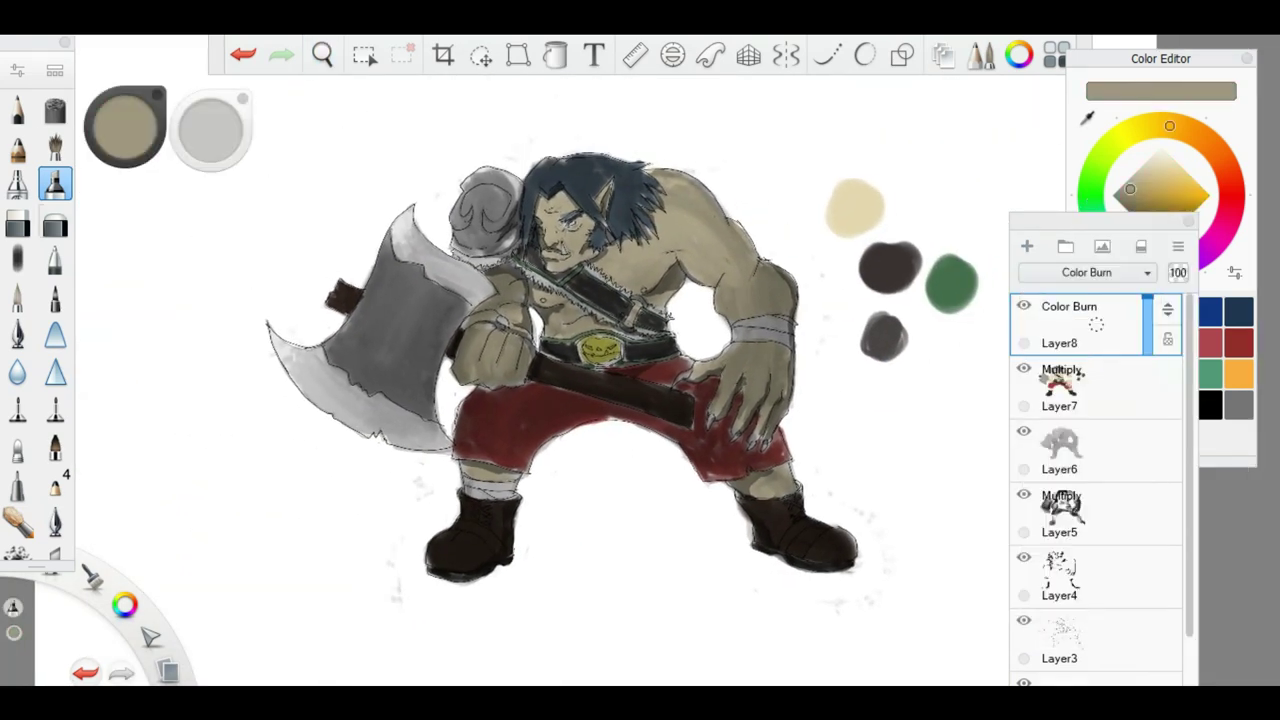
{"action": "left_click_drag", "start_coordinate": [330, 300], "coordinate": [600, 220]}
{"action": "left_click_drag", "start_coordinate": [520, 200], "coordinate": [640, 320]}
Try the Linear Burn blend mode on the grey-beige layer and adjust the layer's opacity.
{"action": "left_click", "coordinate": [1090, 272]}
{"action": "left_click", "coordinate": [1067, 357]}
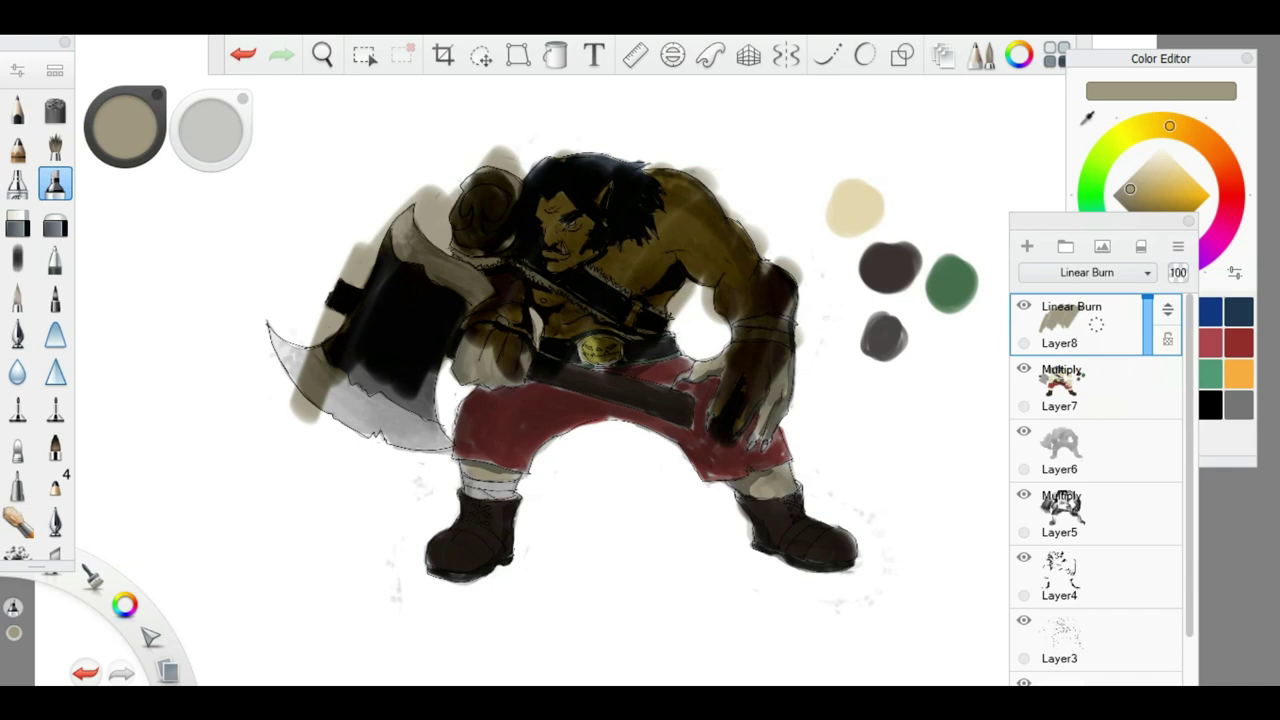
{"action": "left_click_drag", "start_coordinate": [1147, 300], "coordinate": [1147, 338]}
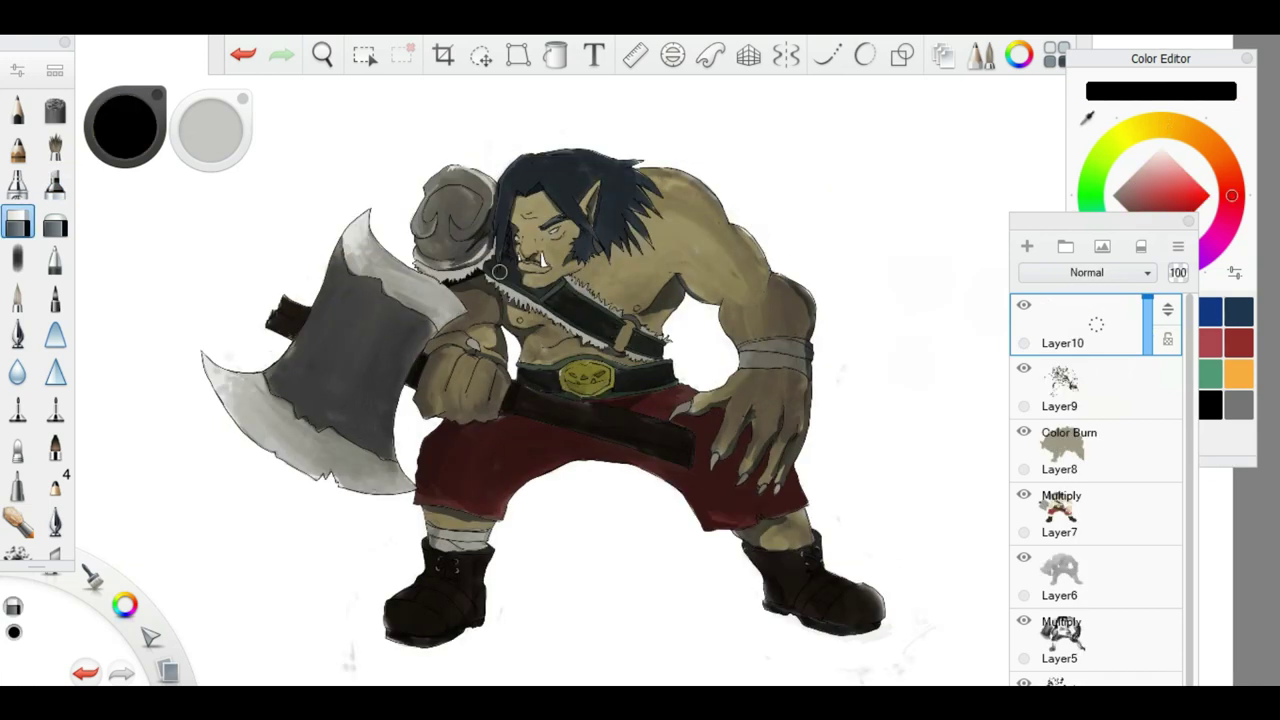
Ink fine black strand lines through the hair on a new layer, from the parting to the spiky ends.
{"action": "scroll", "coordinate": [586, 251], "scroll_direction": "up", "scroll_amount": 5}
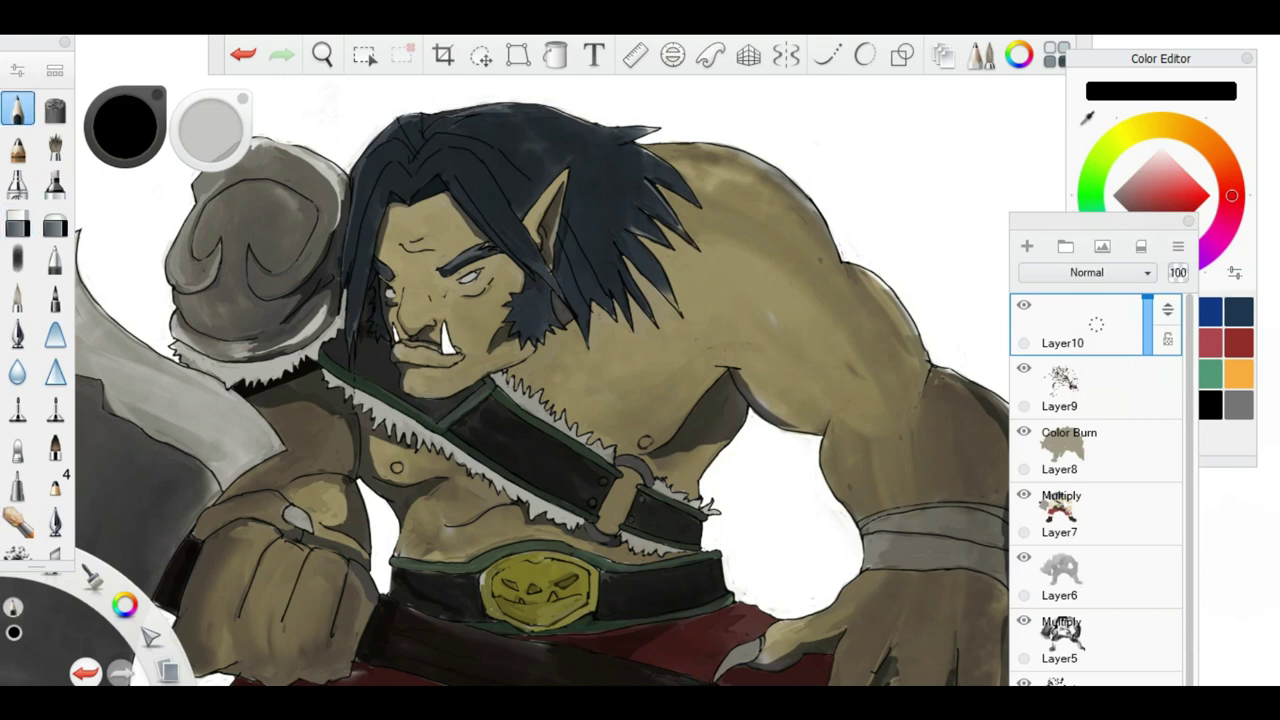
{"action": "scroll", "coordinate": [540, 385], "scroll_direction": "up", "scroll_amount": 2}
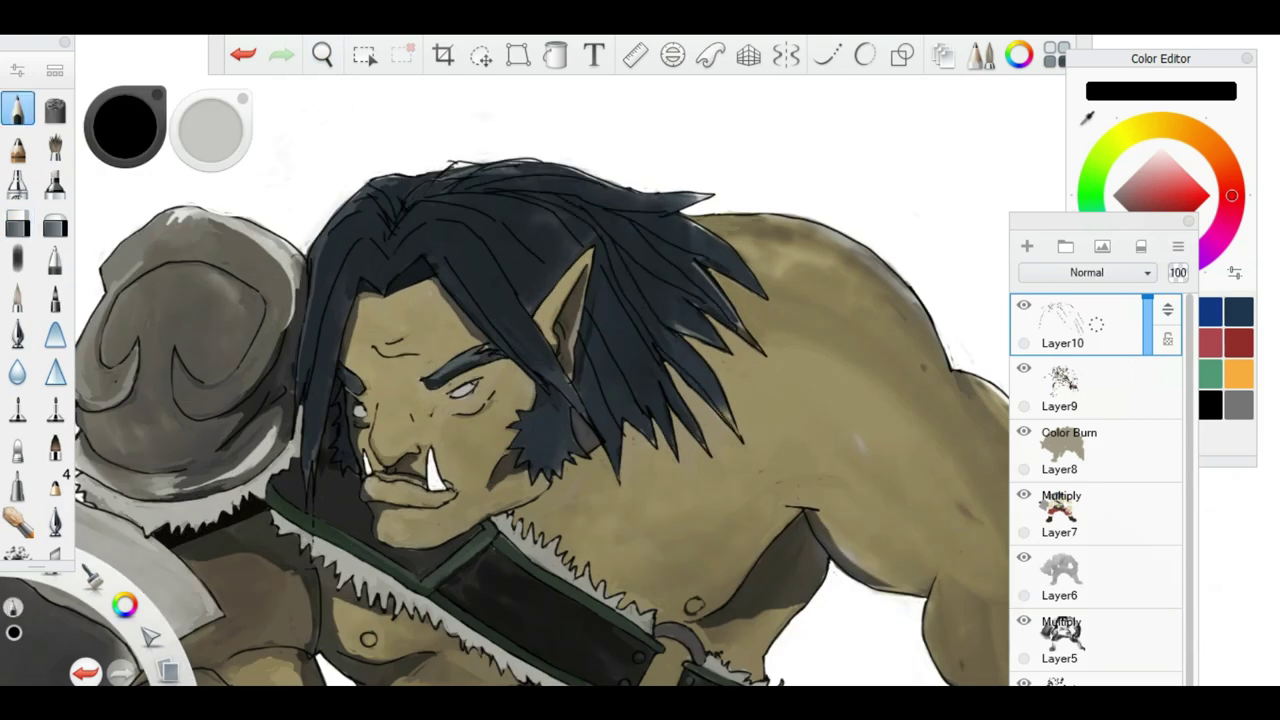
{"action": "scroll", "coordinate": [635, 257], "scroll_direction": "up", "scroll_amount": 3}
{"action": "scroll", "coordinate": [637, 325], "scroll_direction": "down", "scroll_amount": 5}
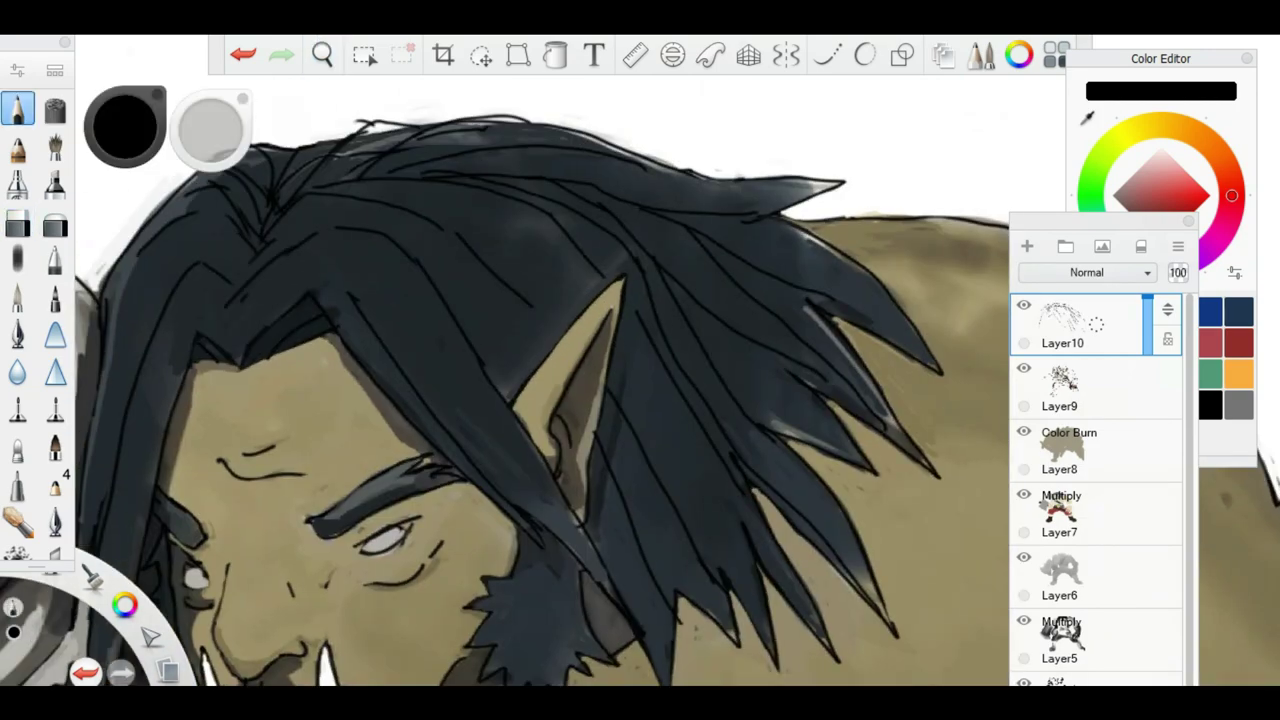
{"action": "key", "text": "space"}
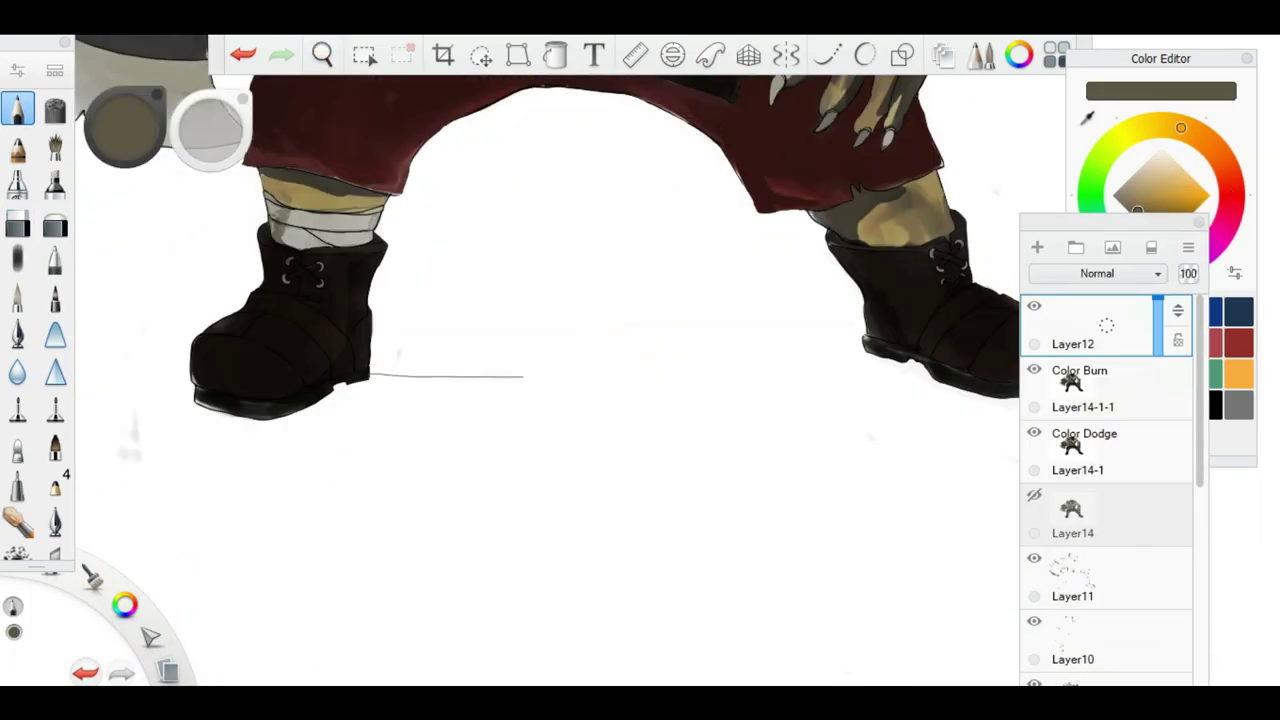
Outline and fill a grey-brown ground shadow between and beneath the boots on a layer set to Multiply.
{"action": "mouse_move", "coordinate": [375, 413]}
{"action": "left_mouse_down"}
{"action": "mouse_move", "coordinate": [916, 325]}
{"action": "mouse_move", "coordinate": [756, 320]}
{"action": "left_mouse_up"}
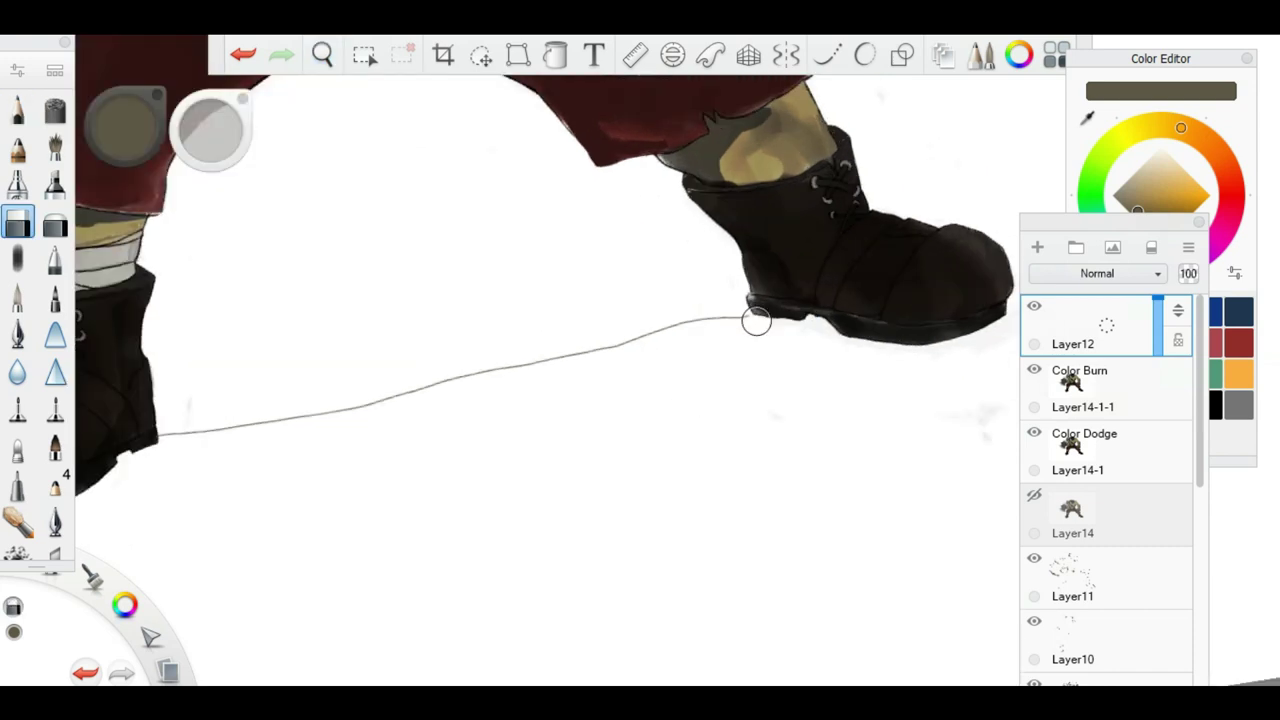
{"action": "left_click_drag", "start_coordinate": [192, 528], "coordinate": [950, 346]}
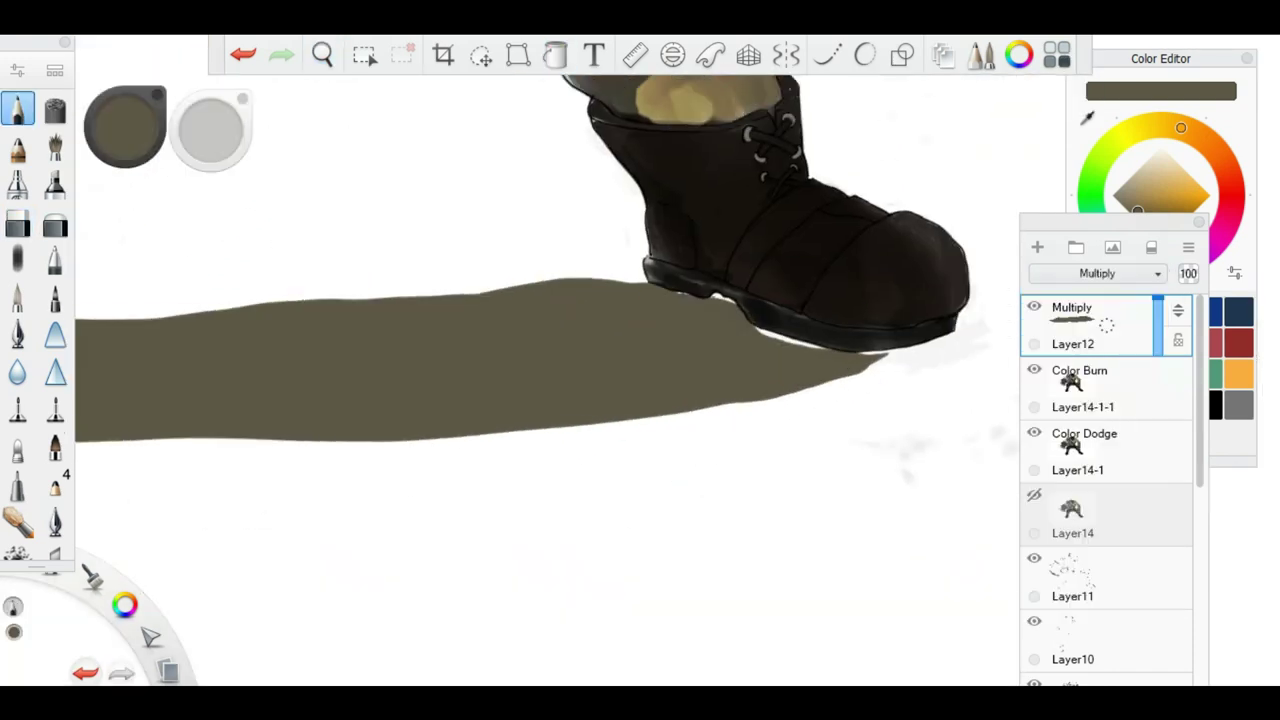
{"action": "left_click_drag", "start_coordinate": [712, 296], "coordinate": [938, 366]}
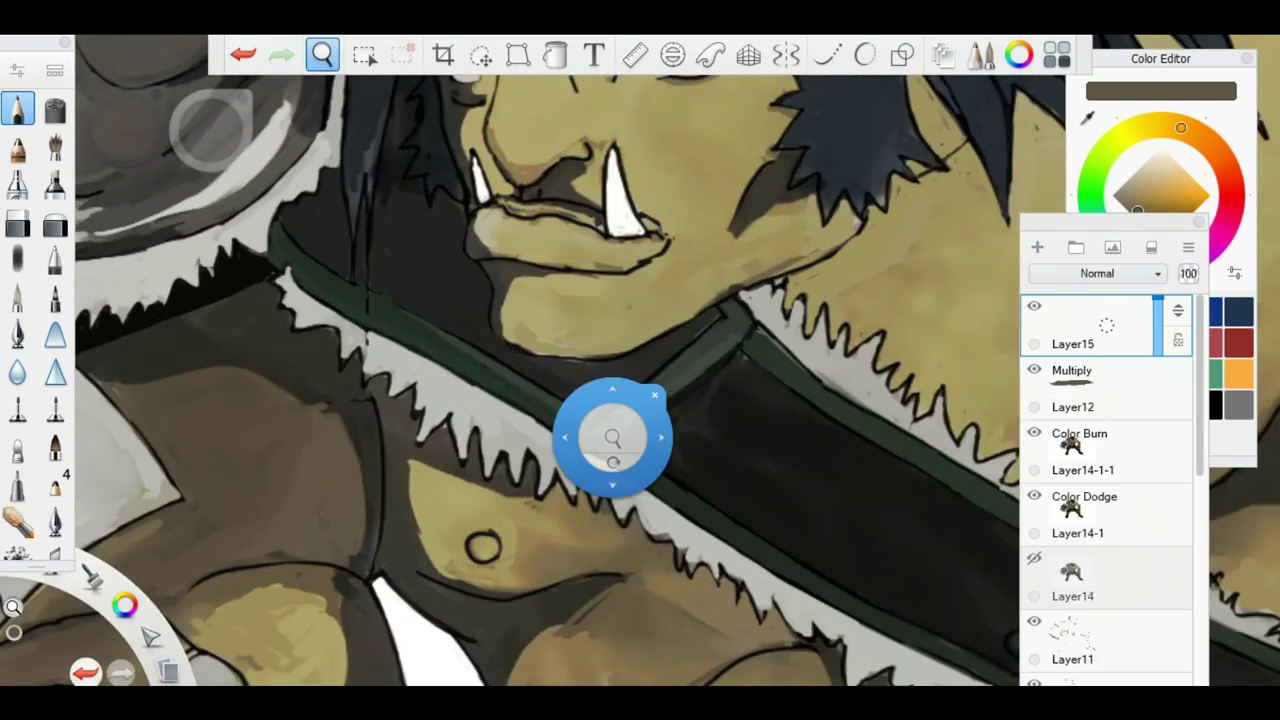
Ink black crease lines across the dark collar beneath the chin on a new layer and clean them up.
{"action": "scroll", "coordinate": [570, 360], "scroll_direction": "down", "scroll_amount": 3}
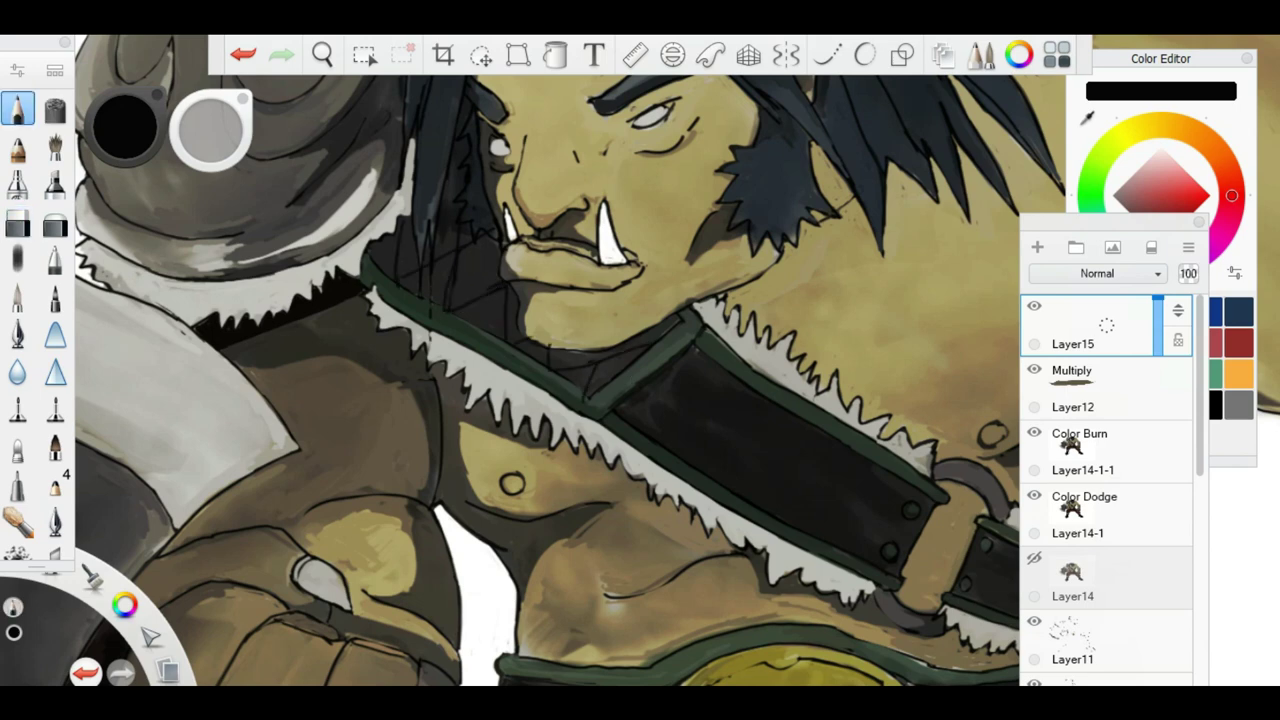
{"action": "scroll", "coordinate": [605, 360], "scroll_direction": "up", "scroll_amount": 2}
{"action": "scroll", "coordinate": [570, 380], "scroll_direction": "up", "scroll_amount": 4}
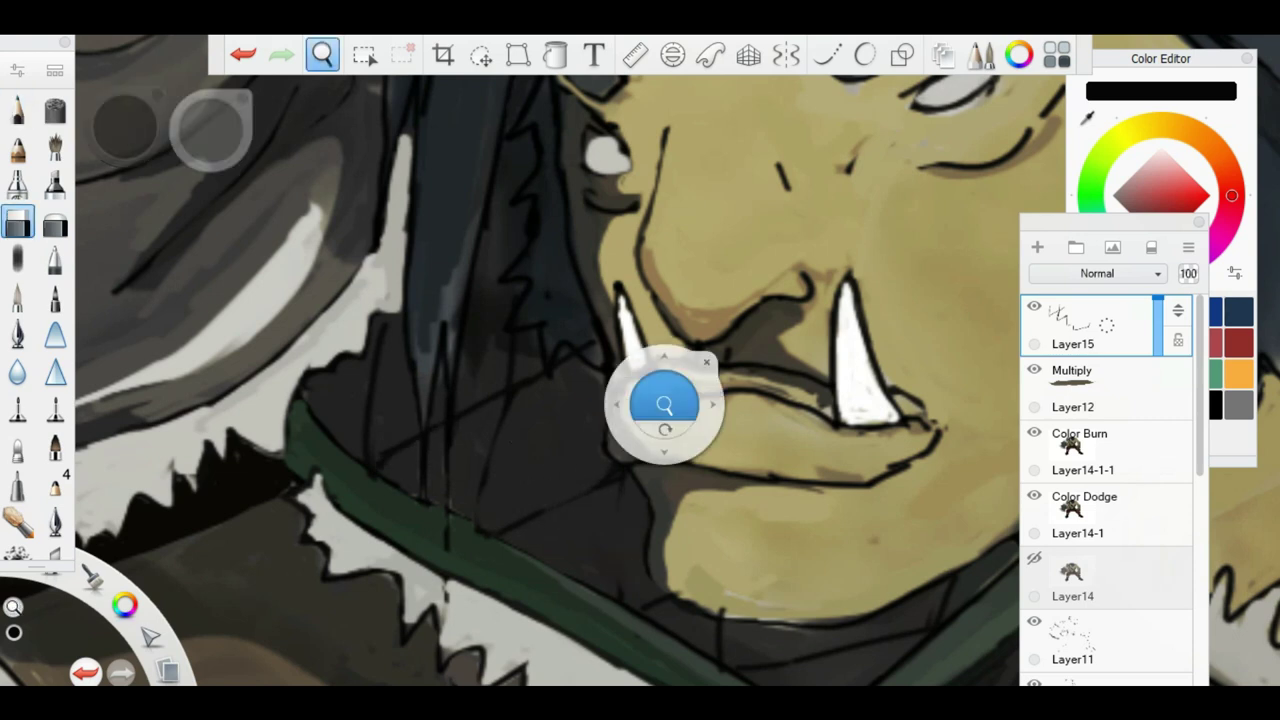
{"action": "left_click_drag", "start_coordinate": [666, 406], "coordinate": [616, 266]}
{"action": "scroll", "coordinate": [546, 380], "scroll_direction": "up", "scroll_amount": 1}
{"action": "left_click", "coordinate": [17, 108]}
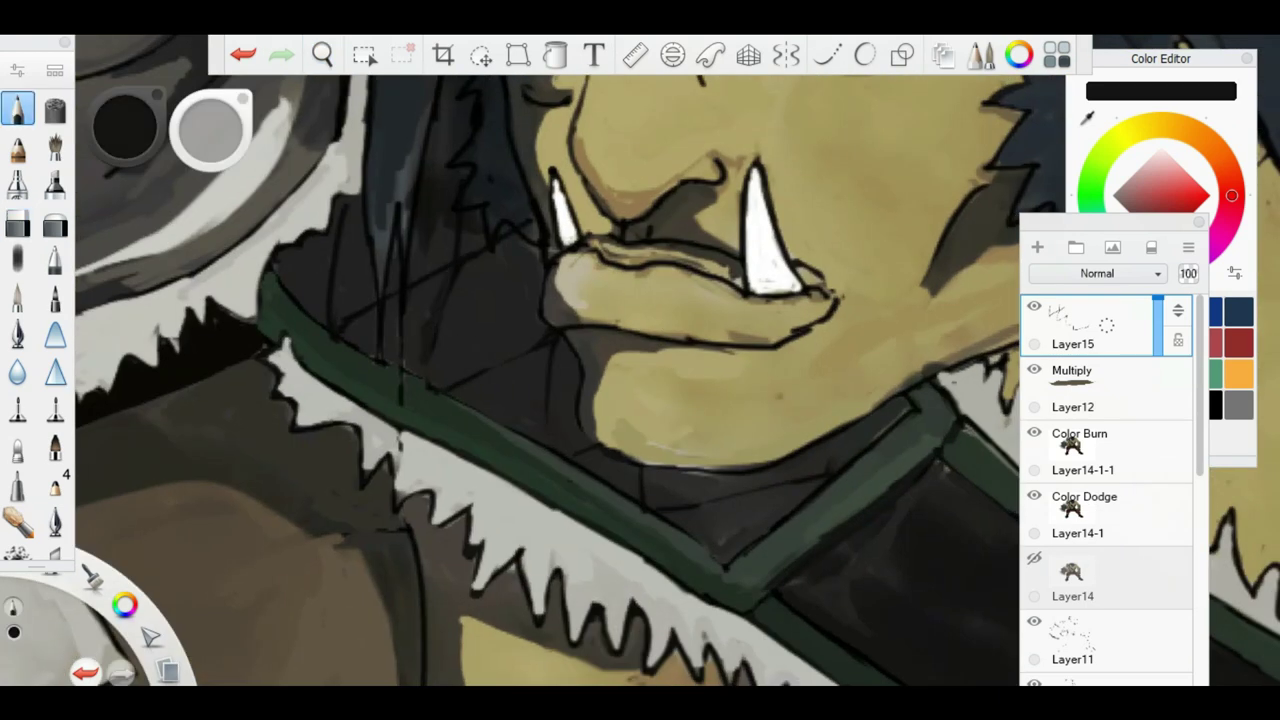
{"action": "left_click_drag", "start_coordinate": [537, 396], "coordinate": [834, 452]}
{"action": "left_click_drag", "start_coordinate": [636, 535], "coordinate": [571, 429]}
{"action": "scroll", "coordinate": [609, 457], "scroll_direction": "up", "scroll_amount": 1}
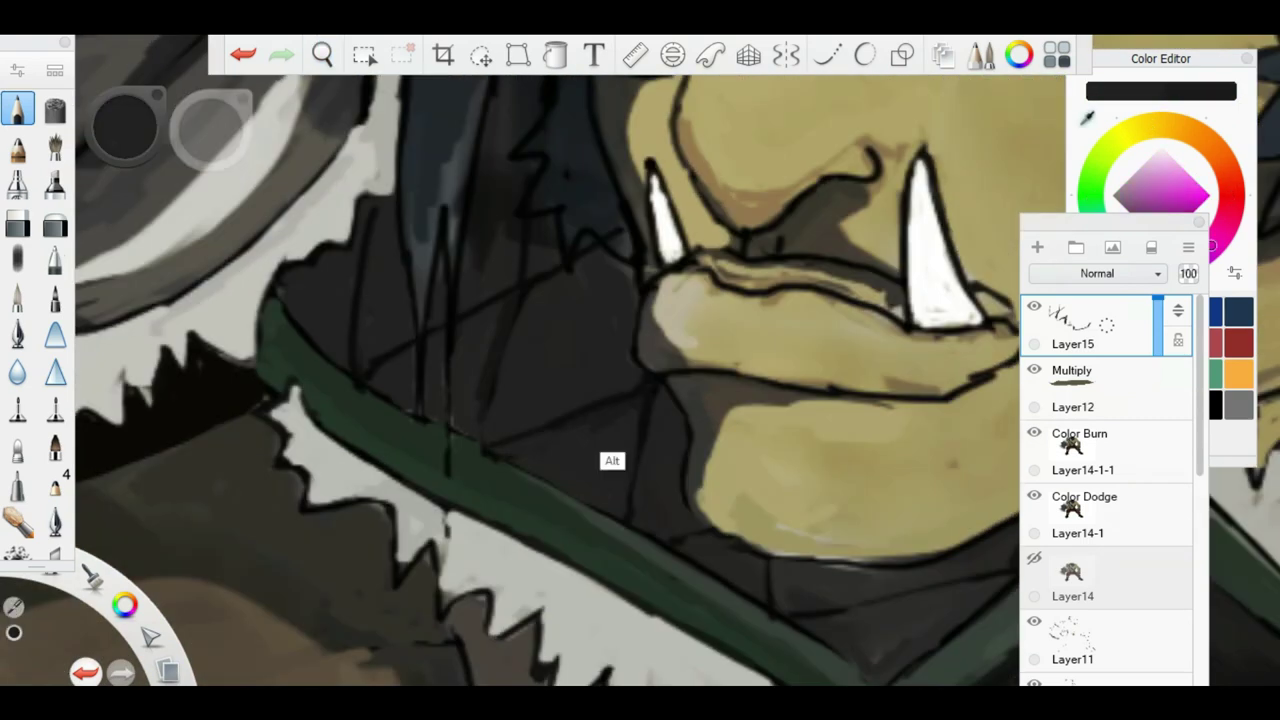
Sample near-black tones from the collar and shade the folds beside the jaw with them.
{"action": "left_click_drag", "start_coordinate": [560, 300], "coordinate": [560, 330]}
{"action": "left_click", "coordinate": [535, 238]}
{"action": "left_click_drag", "start_coordinate": [537, 240], "coordinate": [545, 380]}
{"action": "left_click", "coordinate": [322, 54]}
{"action": "left_click_drag", "start_coordinate": [509, 457], "coordinate": [800, 480]}
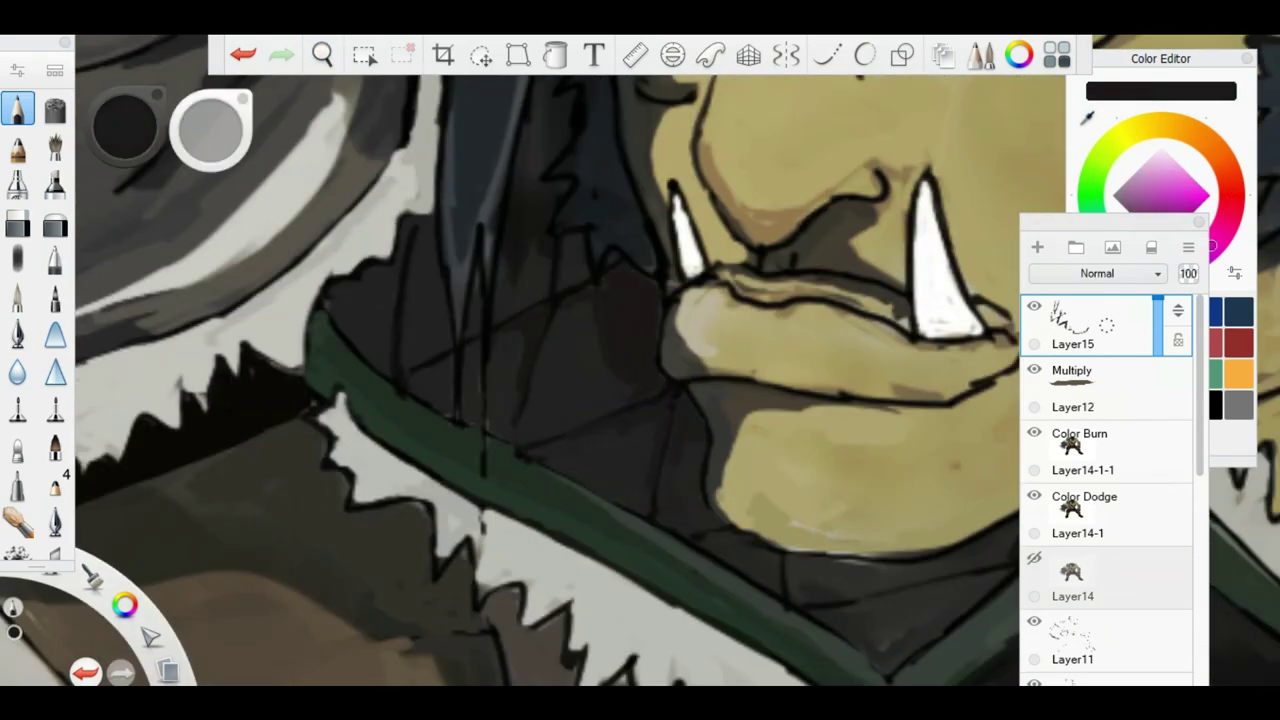
{"action": "left_click", "coordinate": [322, 54]}
{"action": "left_click_drag", "start_coordinate": [800, 480], "coordinate": [762, 448]}
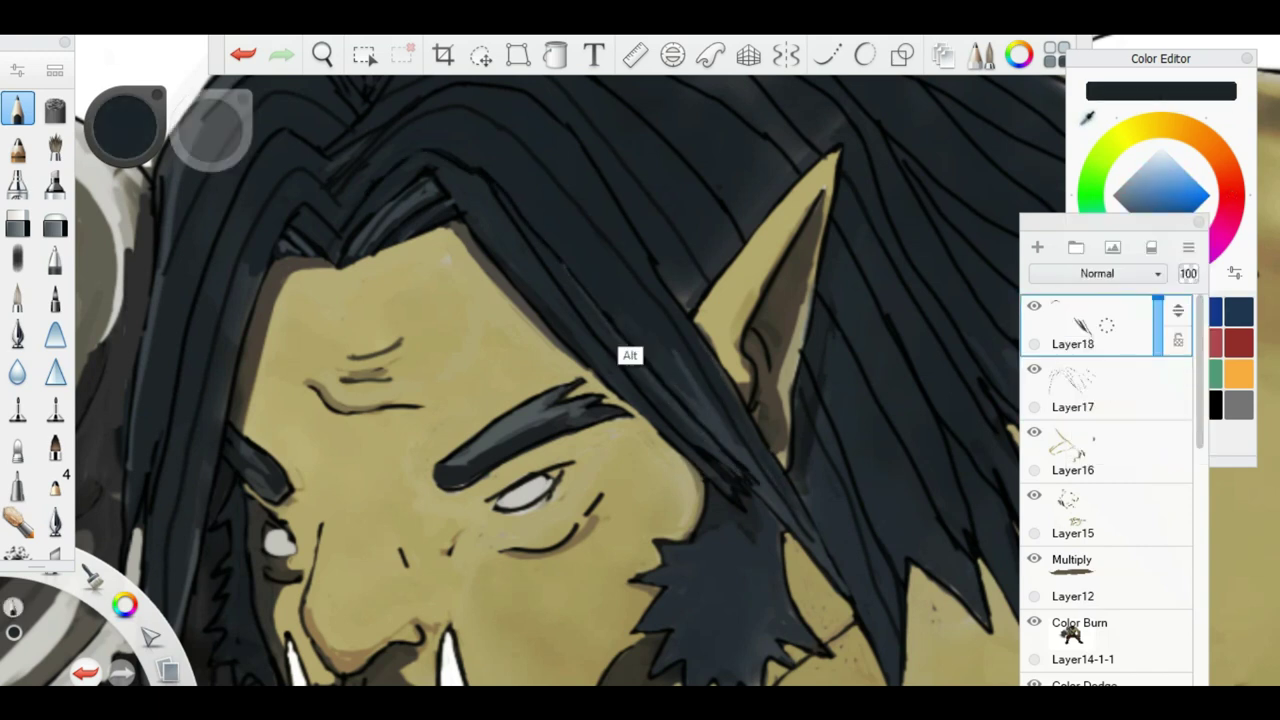
Sample dark blues from the hair and shade the front lock and the strands behind the ear on the top layer.
{"action": "left_click_drag", "start_coordinate": [785, 371], "coordinate": [803, 353]}
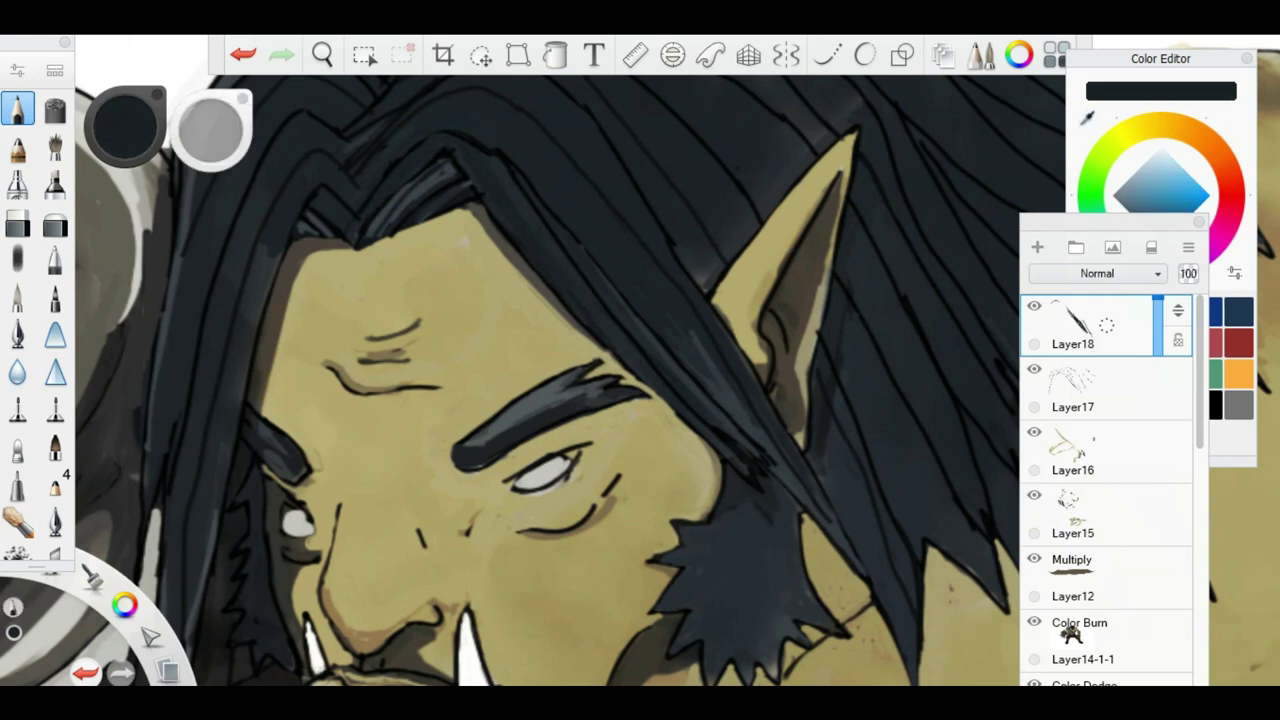
{"action": "left_click_drag", "start_coordinate": [1057, 373], "coordinate": [866, 376]}
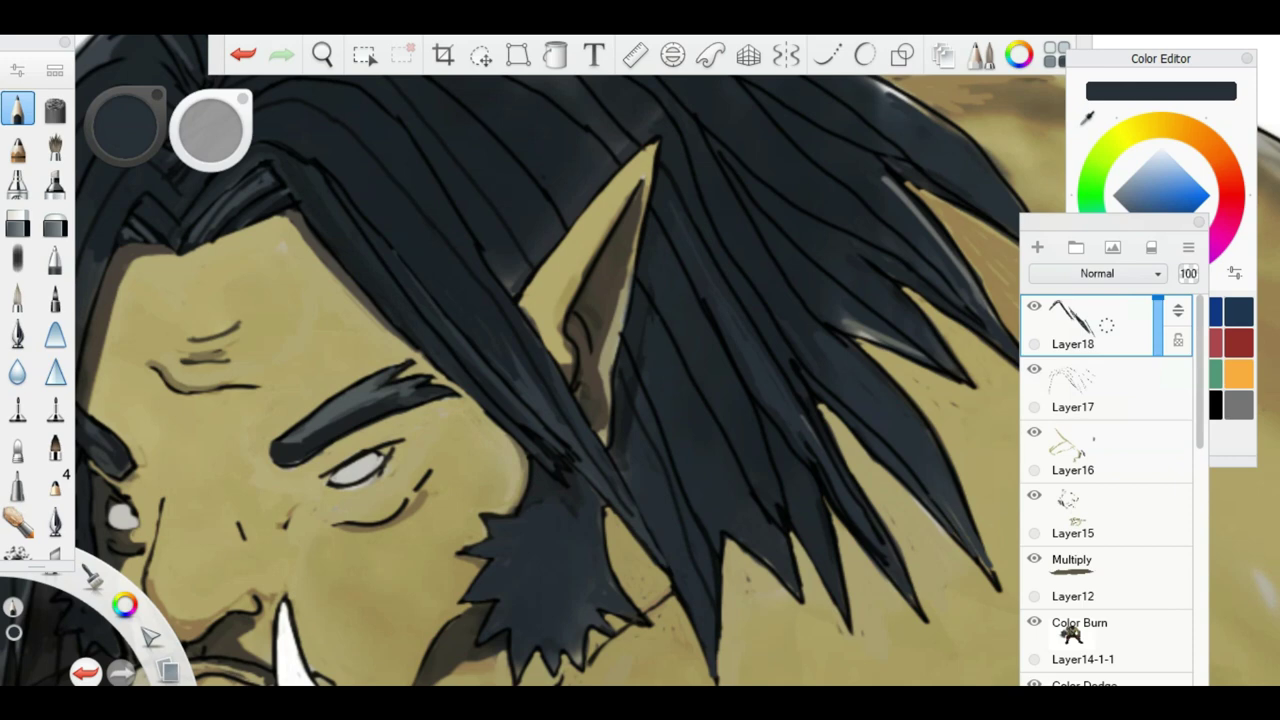
{"action": "scroll", "coordinate": [570, 360], "scroll_direction": "down", "scroll_amount": 3}
{"action": "scroll", "coordinate": [570, 360], "scroll_direction": "up", "scroll_amount": 3}
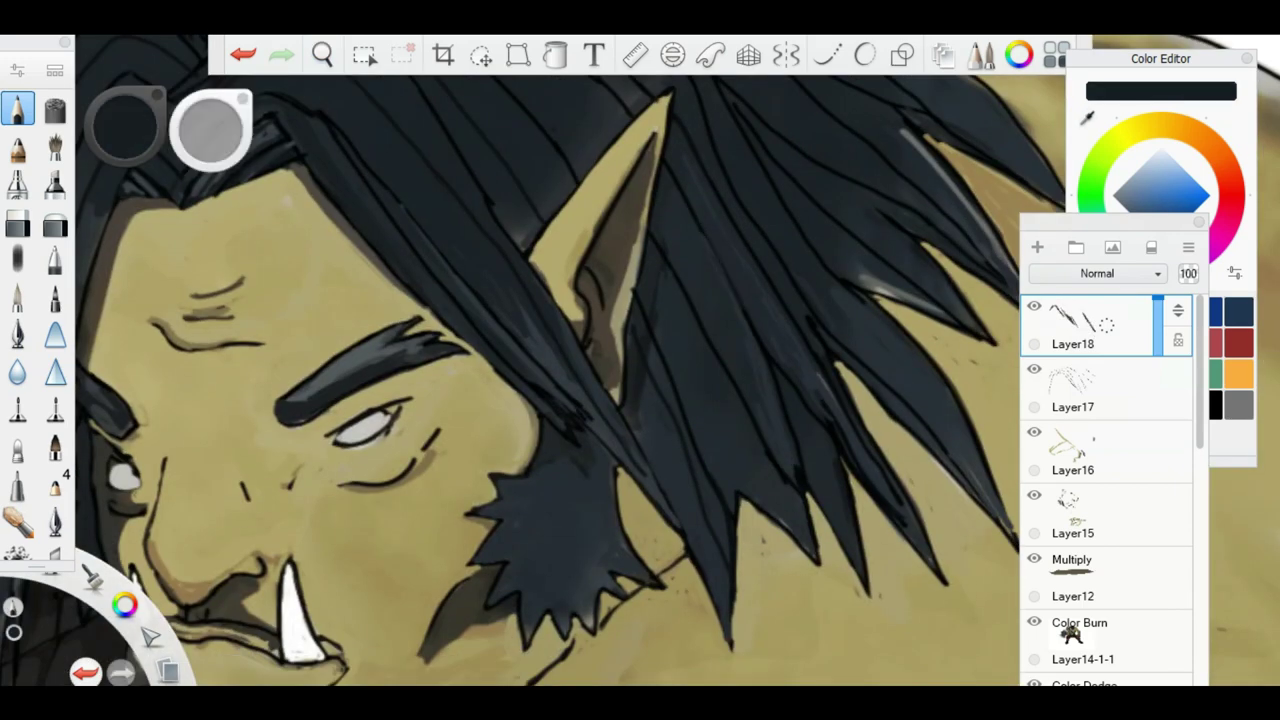
{"action": "key", "text": "space"}
{"action": "left_click_drag", "start_coordinate": [763, 351], "coordinate": [1000, 540]}
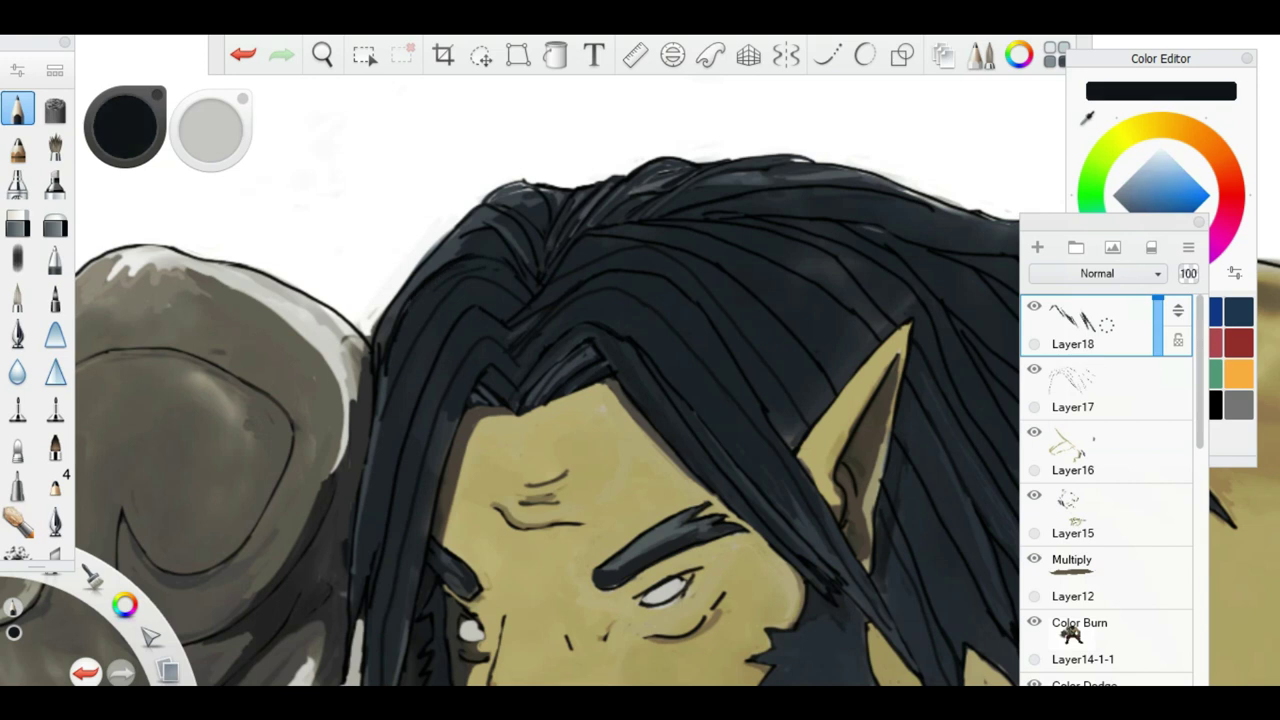
Sample slate and grey tones and add lighter streaks to the crown and the strands behind the ear.
{"action": "left_click", "coordinate": [466, 375], "text": "alt"}
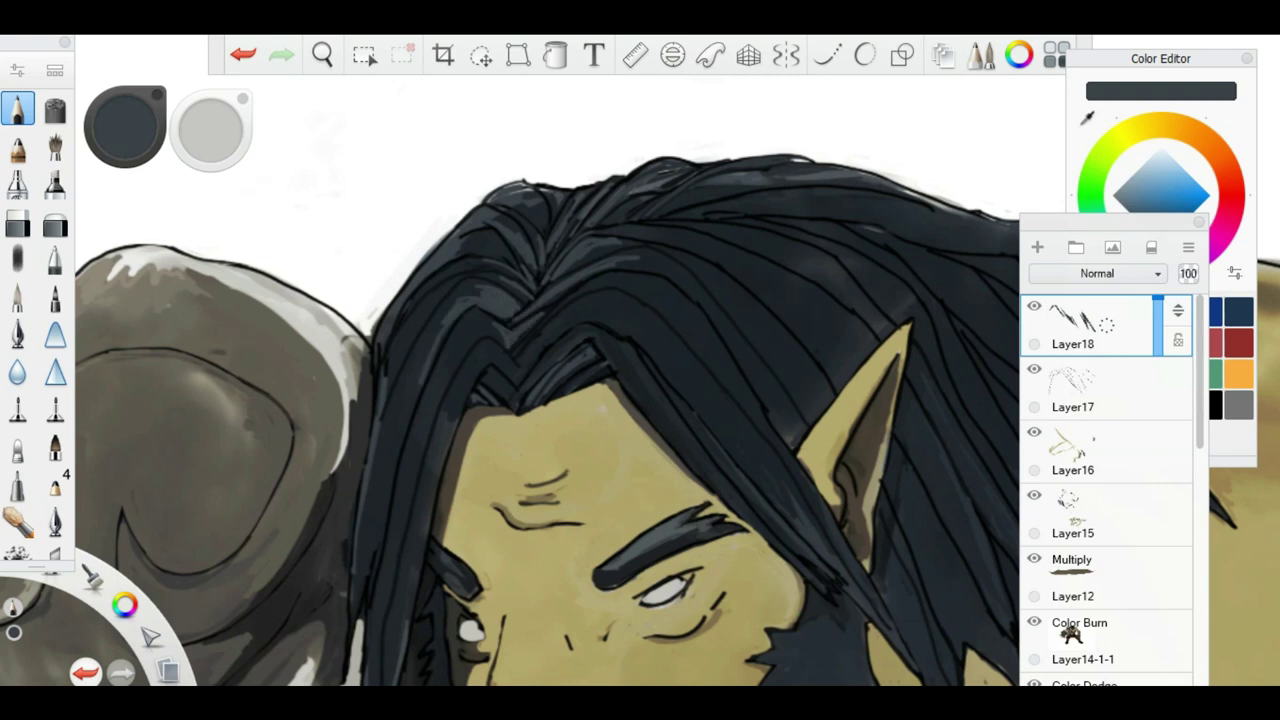
{"action": "key", "text": "space"}
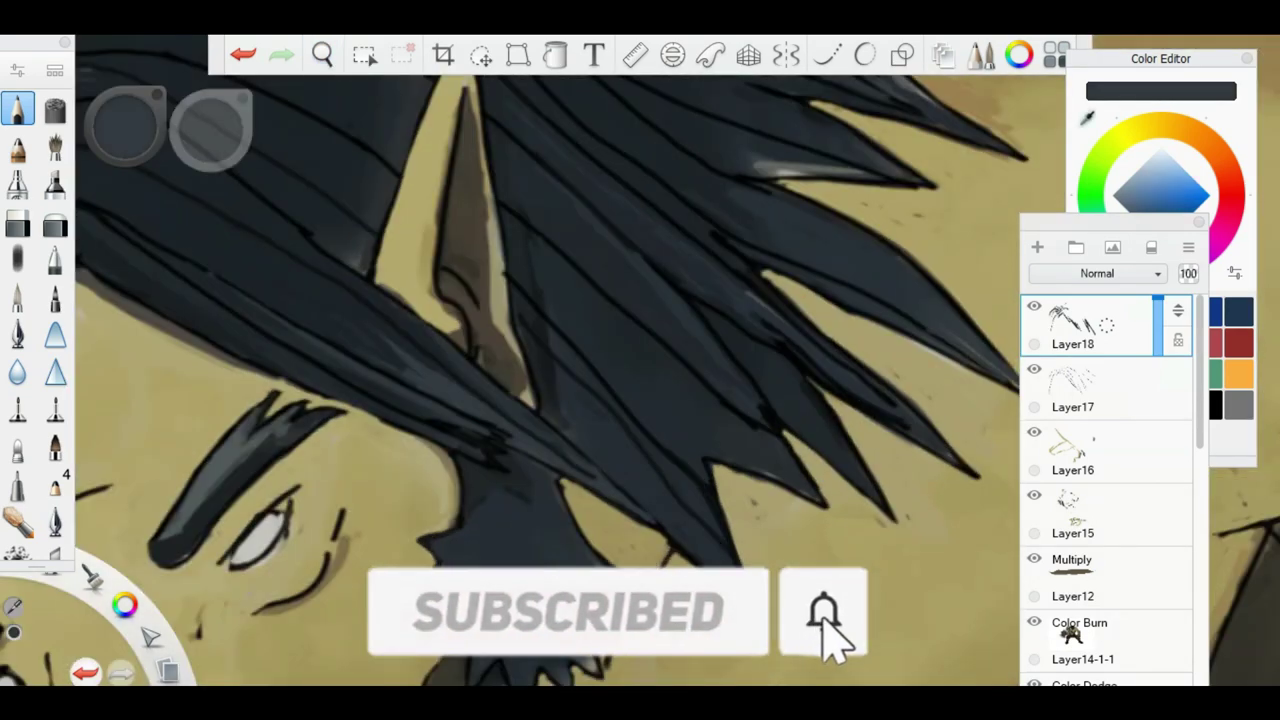
{"action": "key", "text": "alt"}
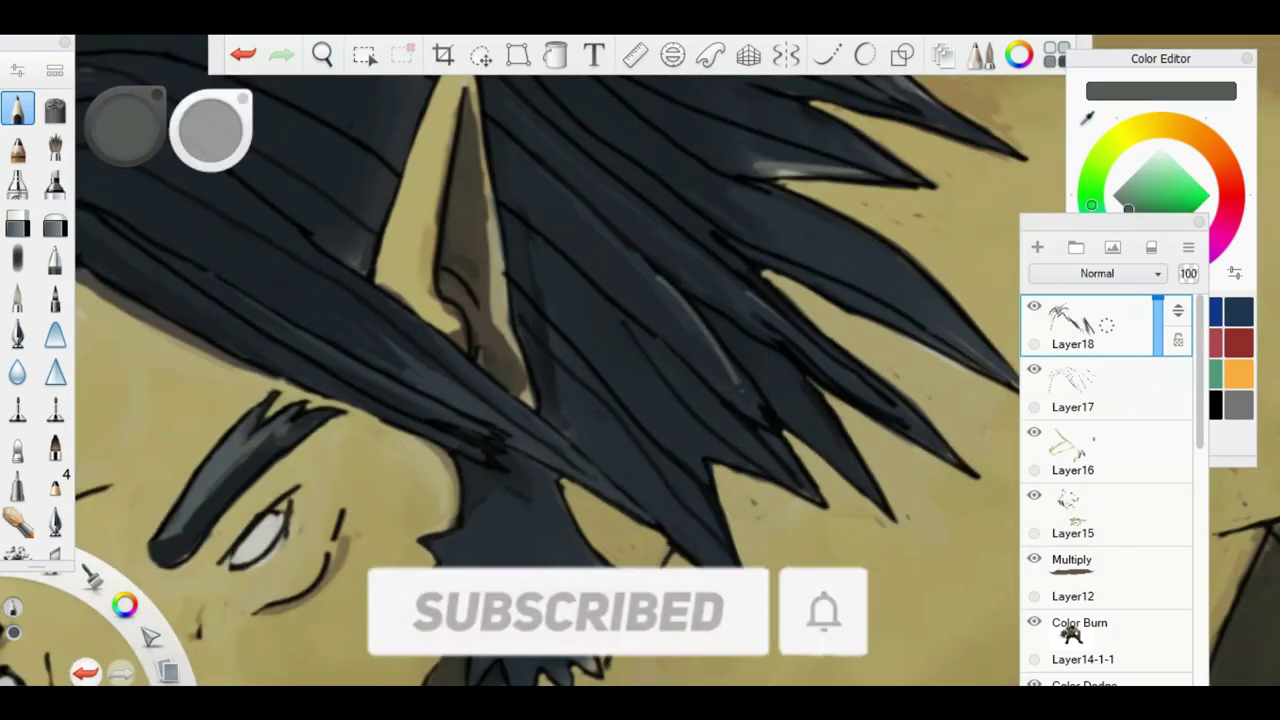
{"action": "left_click", "coordinate": [798, 233], "text": "alt"}
{"action": "scroll", "coordinate": [560, 380], "scroll_direction": "down", "scroll_amount": 5}
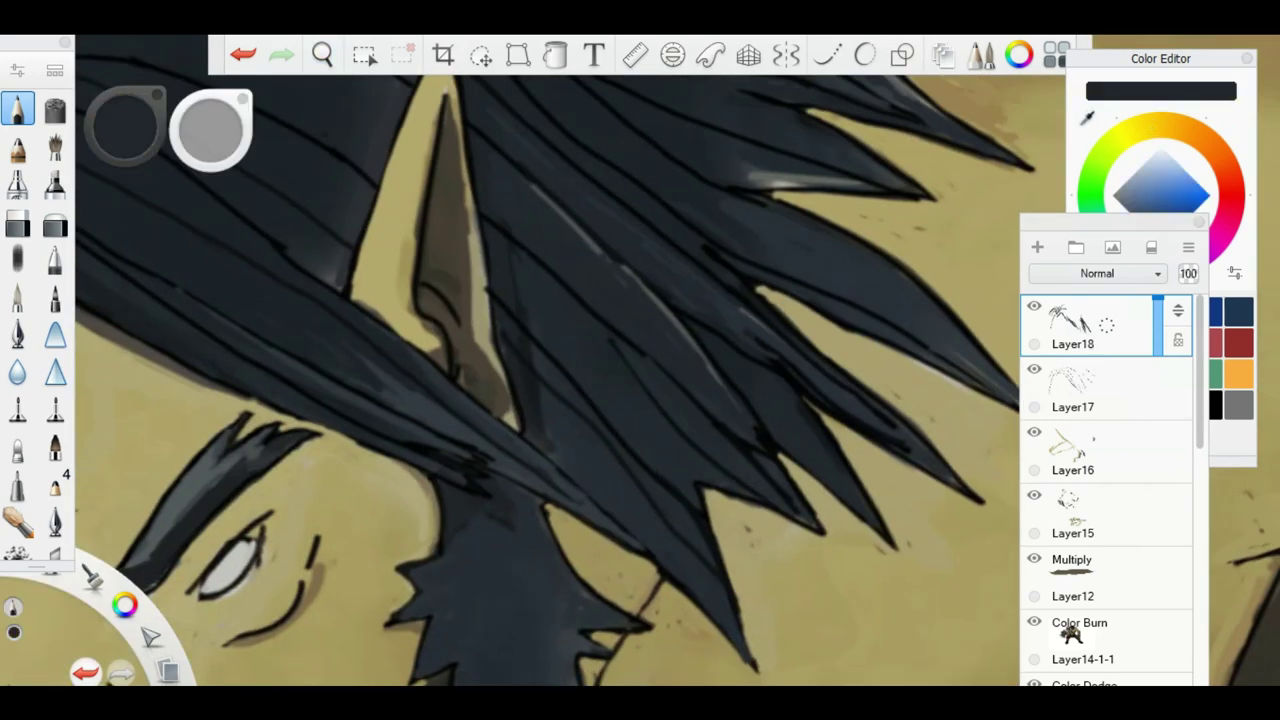
Sample slate and near-black hair tones and streak the strands above and behind the ear with them.
{"action": "scroll", "coordinate": [560, 380], "scroll_direction": "up", "scroll_amount": 5}
{"action": "left_click", "coordinate": [510, 543], "text": "alt"}
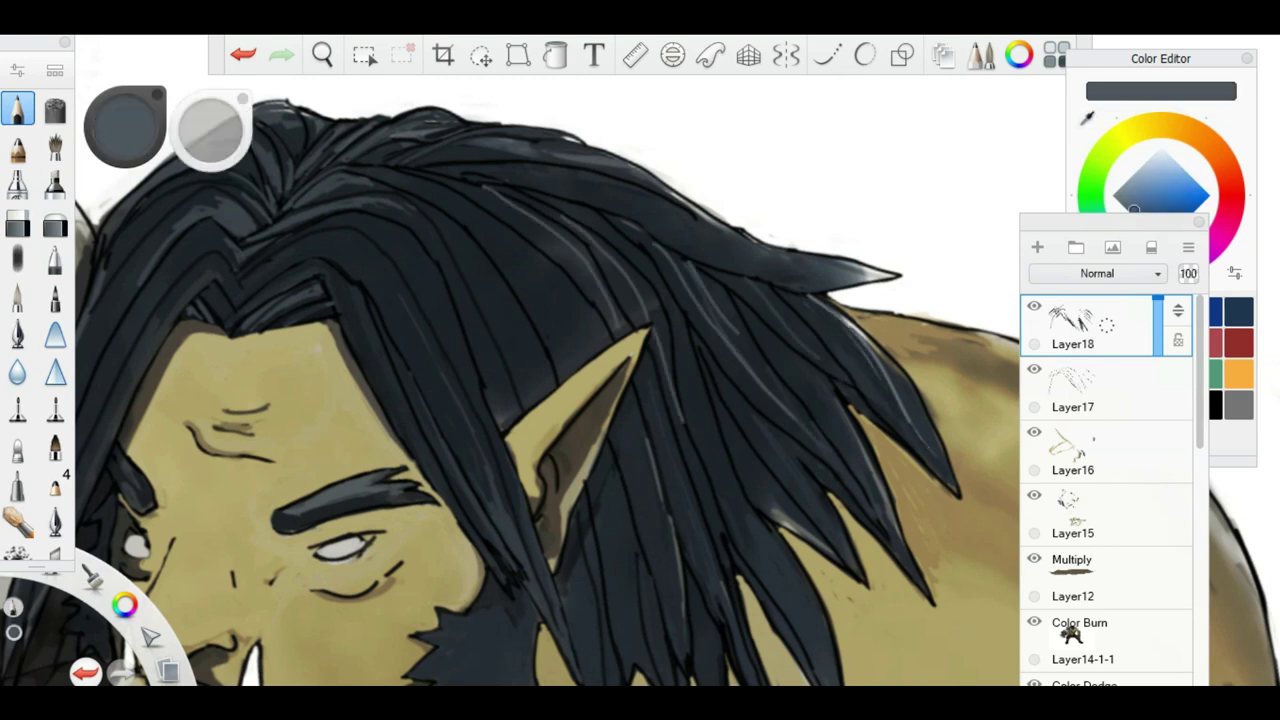
{"action": "scroll", "coordinate": [720, 300], "scroll_direction": "up", "scroll_amount": 2}
{"action": "left_click", "coordinate": [546, 277], "text": "alt"}
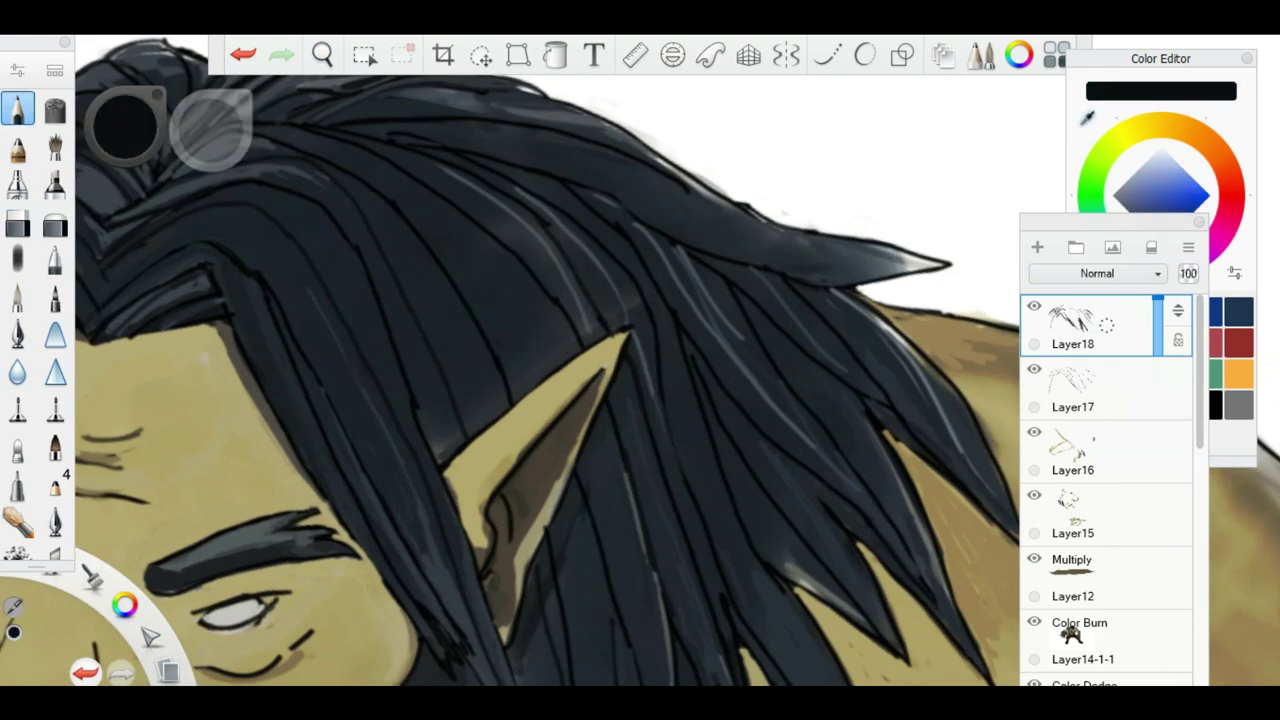
{"action": "scroll", "coordinate": [547, 380], "scroll_direction": "down", "scroll_amount": 3}
{"action": "scroll", "coordinate": [547, 380], "scroll_direction": "up", "scroll_amount": 3}
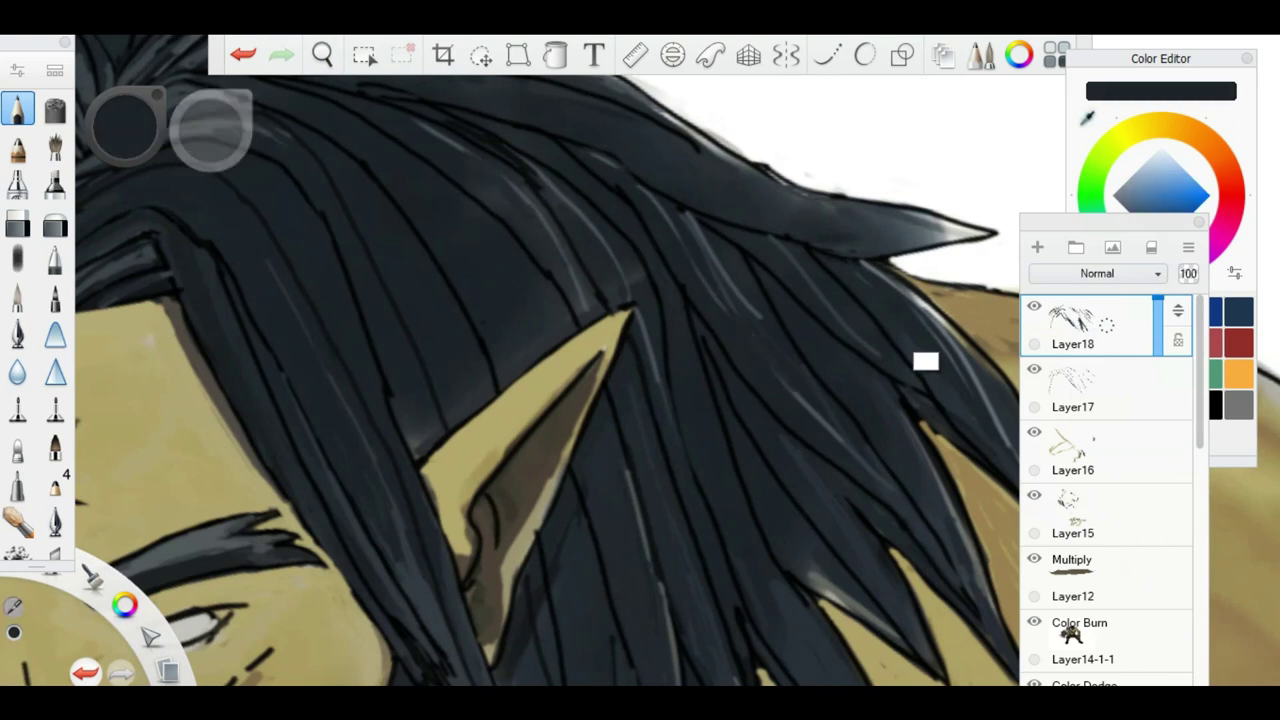
{"action": "scroll", "coordinate": [620, 450], "scroll_direction": "up", "scroll_amount": 1}
{"action": "mouse_move", "coordinate": [660, 155]}
{"action": "left_mouse_down"}
{"action": "mouse_move", "coordinate": [725, 255]}
{"action": "mouse_move", "coordinate": [840, 362]}
{"action": "left_mouse_up"}
{"action": "left_click_drag", "start_coordinate": [880, 440], "coordinate": [975, 570]}
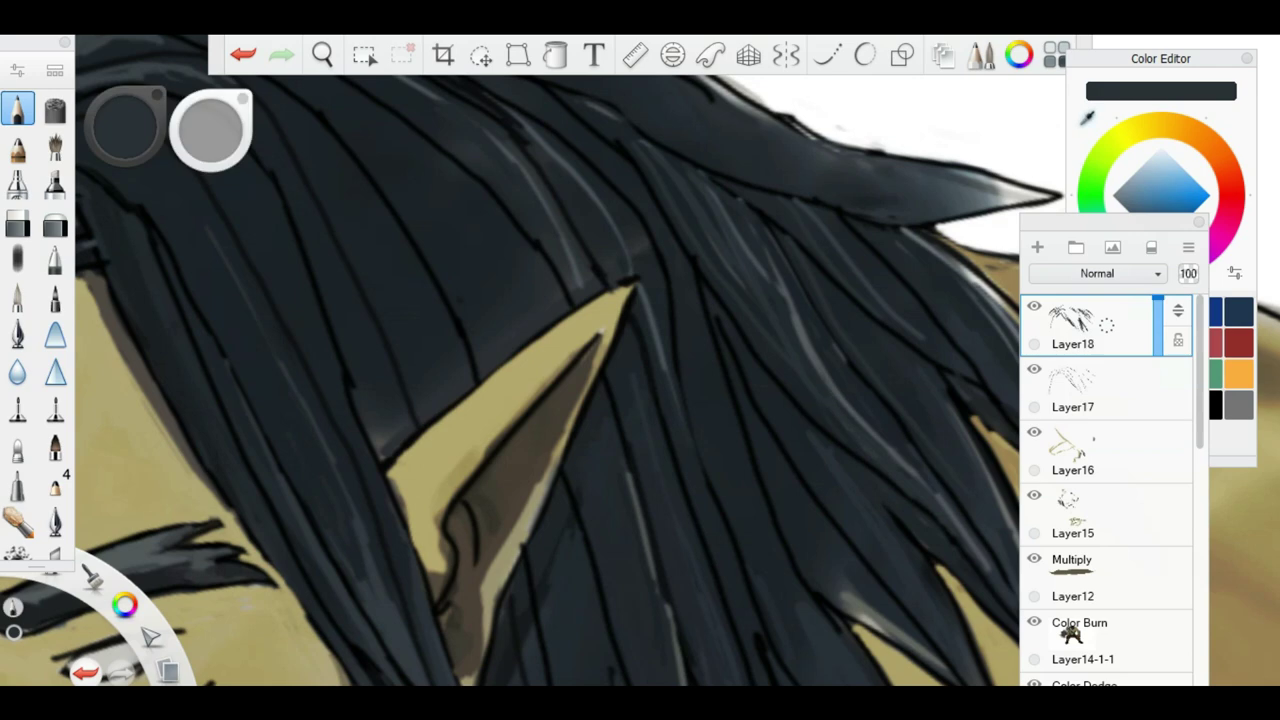
Add thin pale highlight streaks to the hair above the ear and to the strands hanging behind it.
{"action": "scroll", "coordinate": [810, 306], "scroll_direction": "down", "scroll_amount": 3}
{"action": "left_click_drag", "start_coordinate": [497, 135], "coordinate": [638, 318]}
{"action": "left_click_drag", "start_coordinate": [683, 392], "coordinate": [740, 600]}
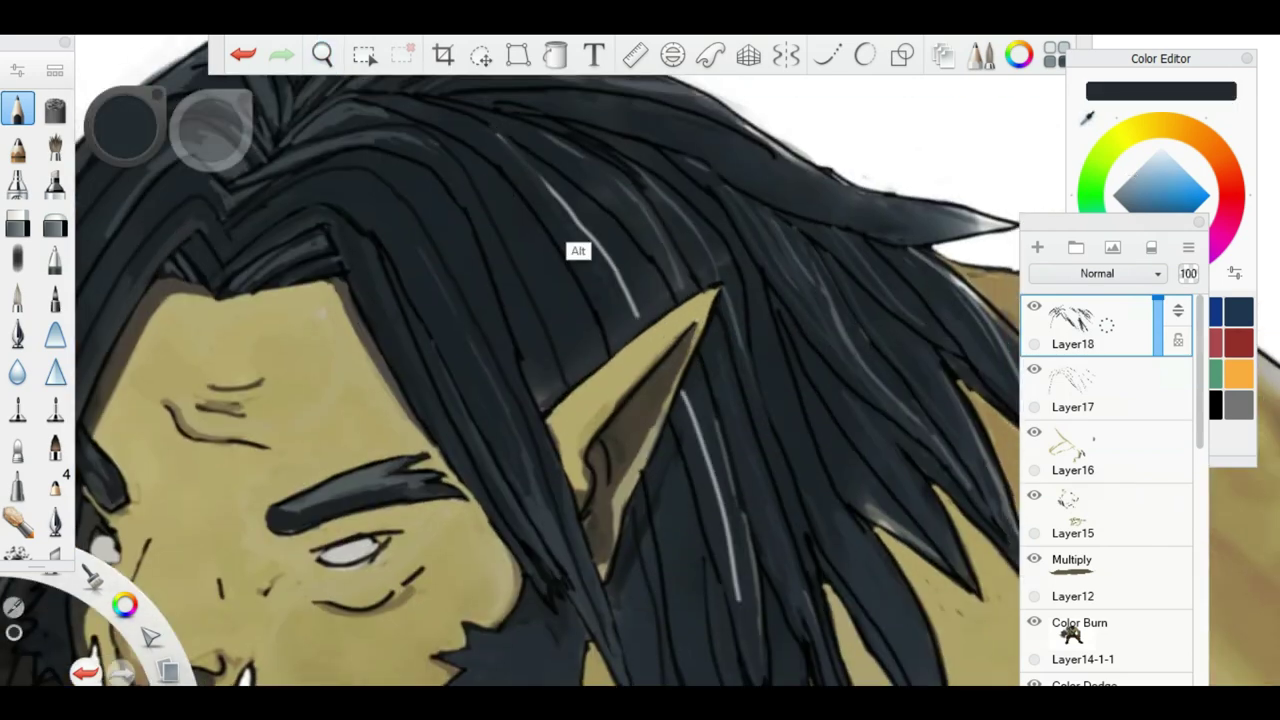
{"action": "scroll", "coordinate": [570, 380], "scroll_direction": "up", "scroll_amount": 1}
{"action": "left_click_drag", "start_coordinate": [560, 450], "coordinate": [580, 415]}
{"action": "scroll", "coordinate": [570, 360], "scroll_direction": "down", "scroll_amount": 5}
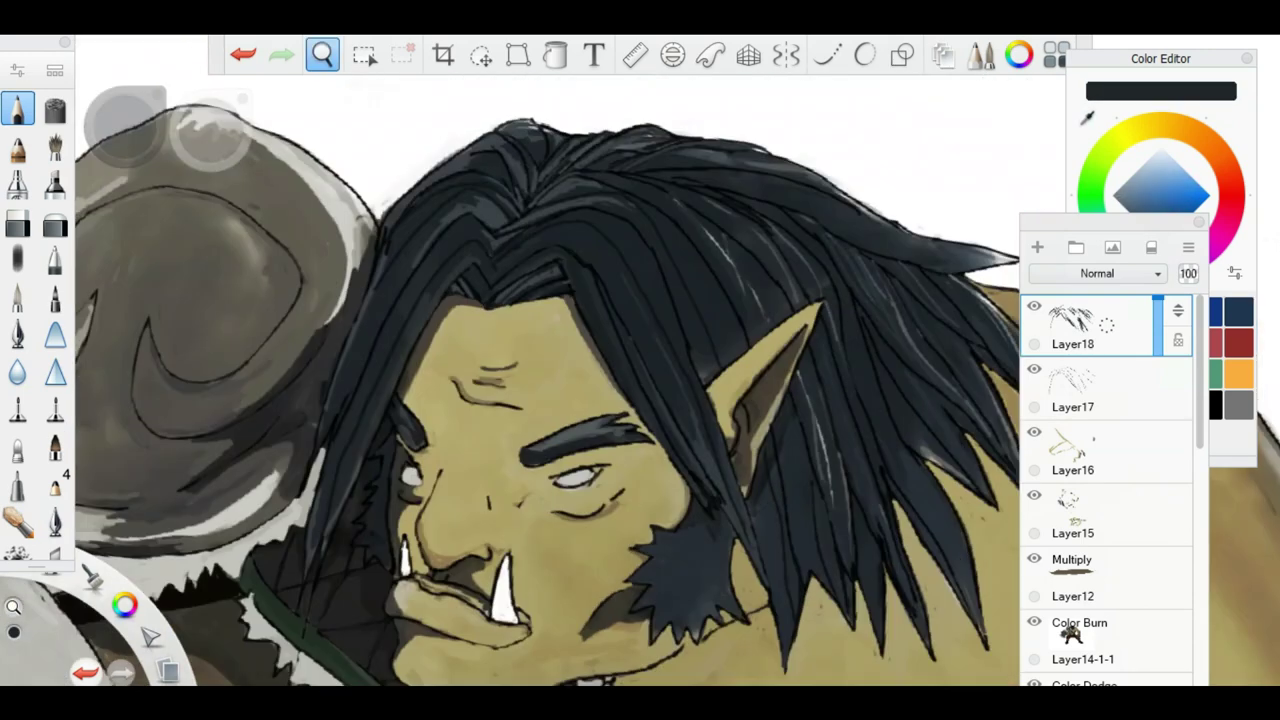
Sample dark hair tones and refine the crown and the front locks framing the face.
{"action": "scroll", "coordinate": [570, 360], "scroll_direction": "up", "scroll_amount": 5}
{"action": "scroll", "coordinate": [570, 360], "scroll_direction": "down", "scroll_amount": 5}
{"action": "scroll", "coordinate": [570, 360], "scroll_direction": "up", "scroll_amount": 5}
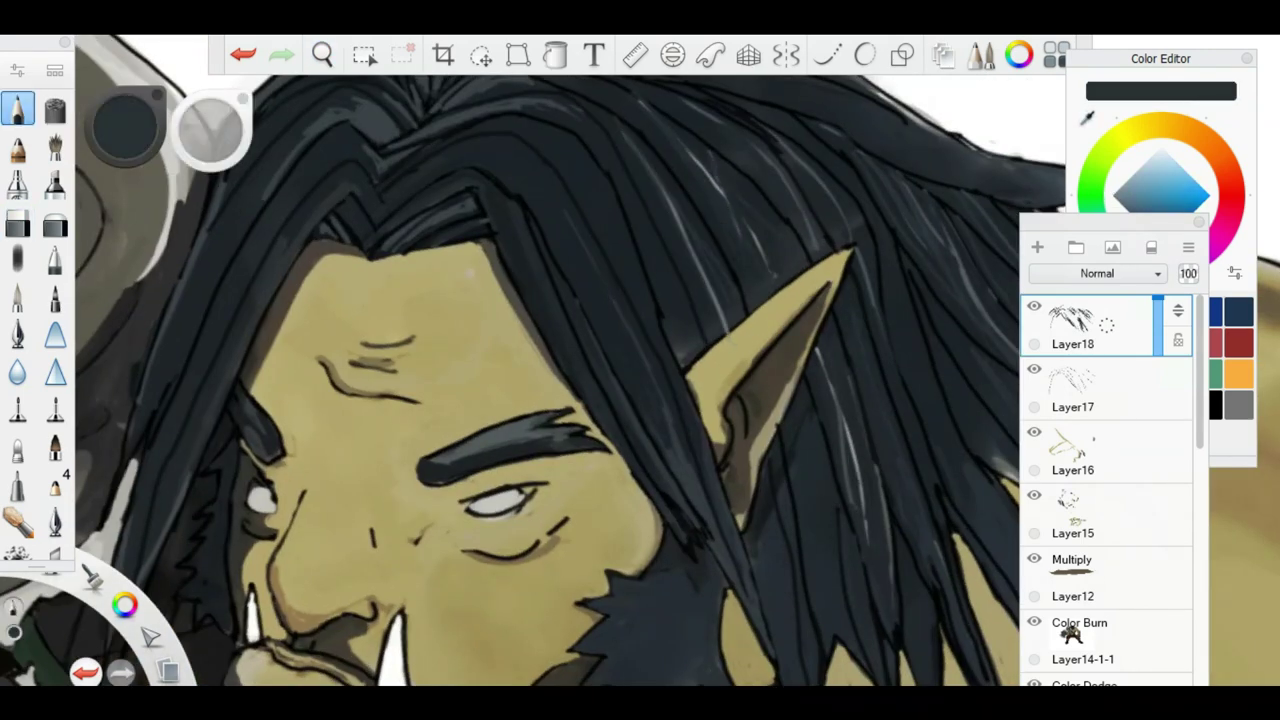
{"action": "scroll", "coordinate": [570, 360], "scroll_direction": "down", "scroll_amount": 5}
{"action": "scroll", "coordinate": [570, 360], "scroll_direction": "up", "scroll_amount": 5}
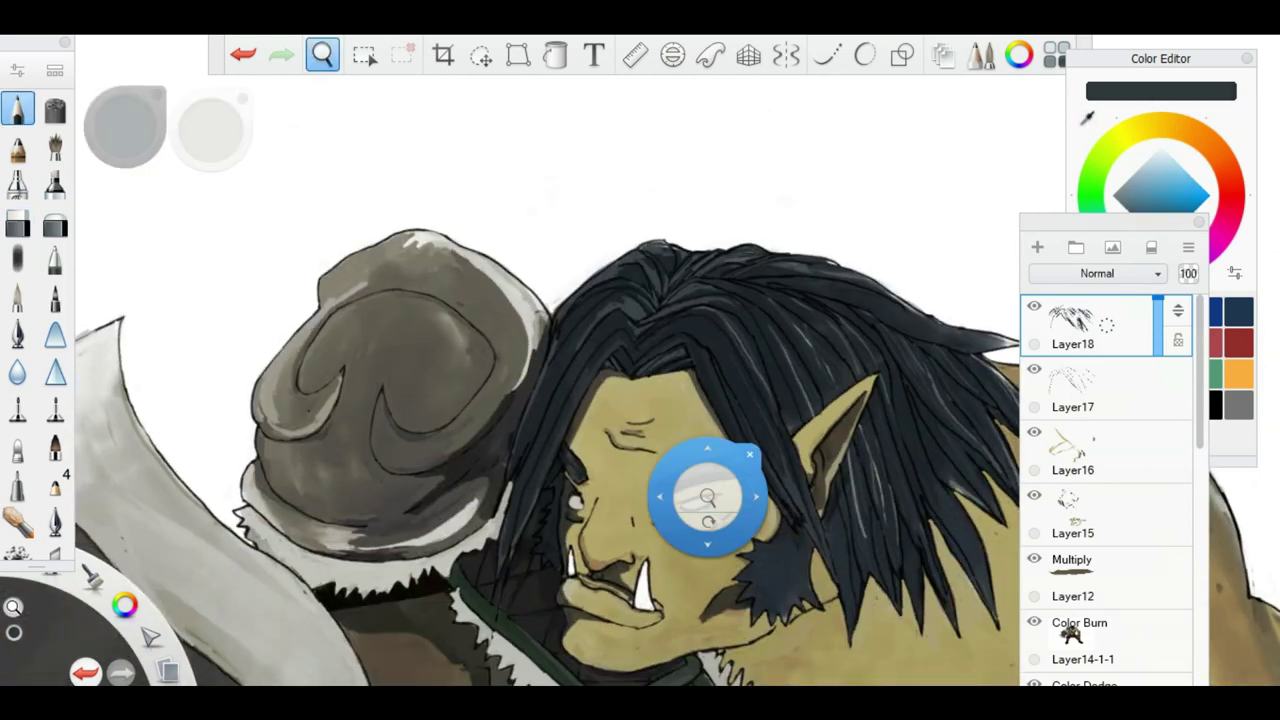
{"action": "scroll", "coordinate": [640, 400], "scroll_direction": "down", "scroll_amount": 3}
{"action": "left_click", "coordinate": [700, 486], "text": "alt"}
{"action": "left_click", "coordinate": [17, 108]}
{"action": "scroll", "coordinate": [640, 400], "scroll_direction": "down", "scroll_amount": 5}
{"action": "left_click", "coordinate": [737, 428], "text": "alt"}
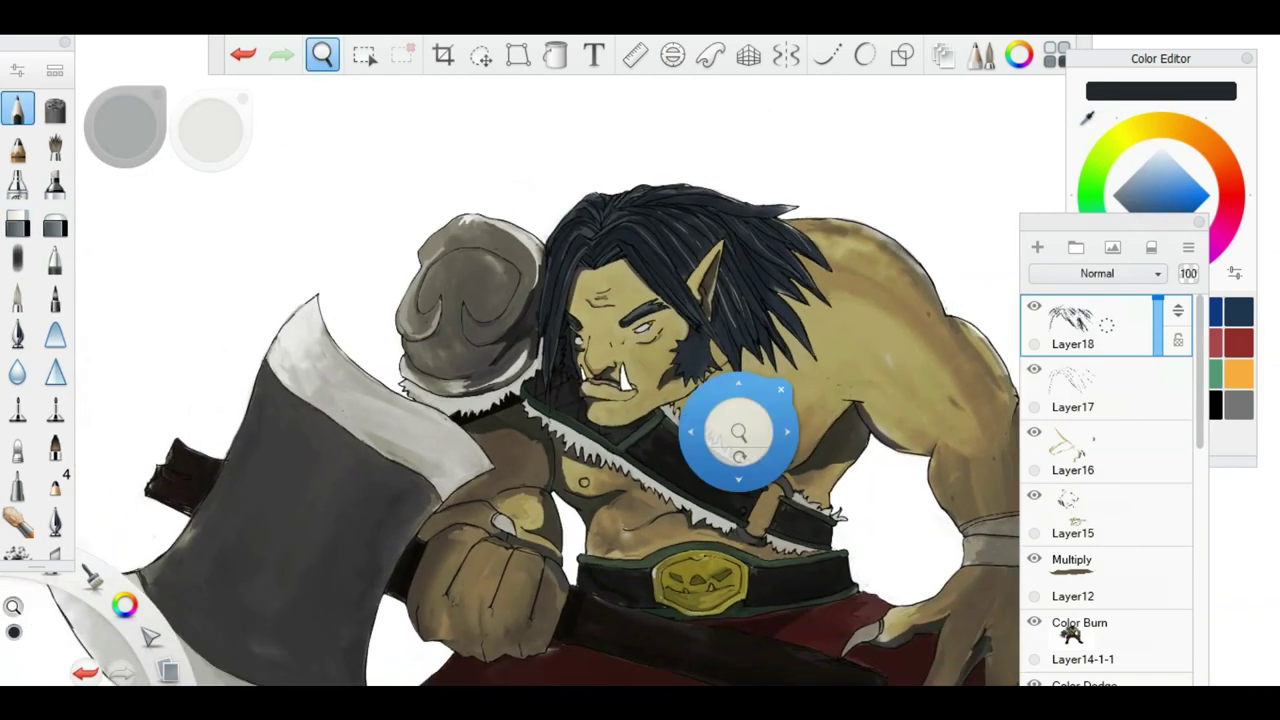
Sample dark blues from the hair and paint short fur strokes inside the sideburn.
{"action": "scroll", "coordinate": [640, 400], "scroll_direction": "up", "scroll_amount": 8}
{"action": "left_click_drag", "start_coordinate": [540, 368], "coordinate": [560, 348]}
{"action": "left_click_drag", "start_coordinate": [622, 312], "coordinate": [630, 396]}
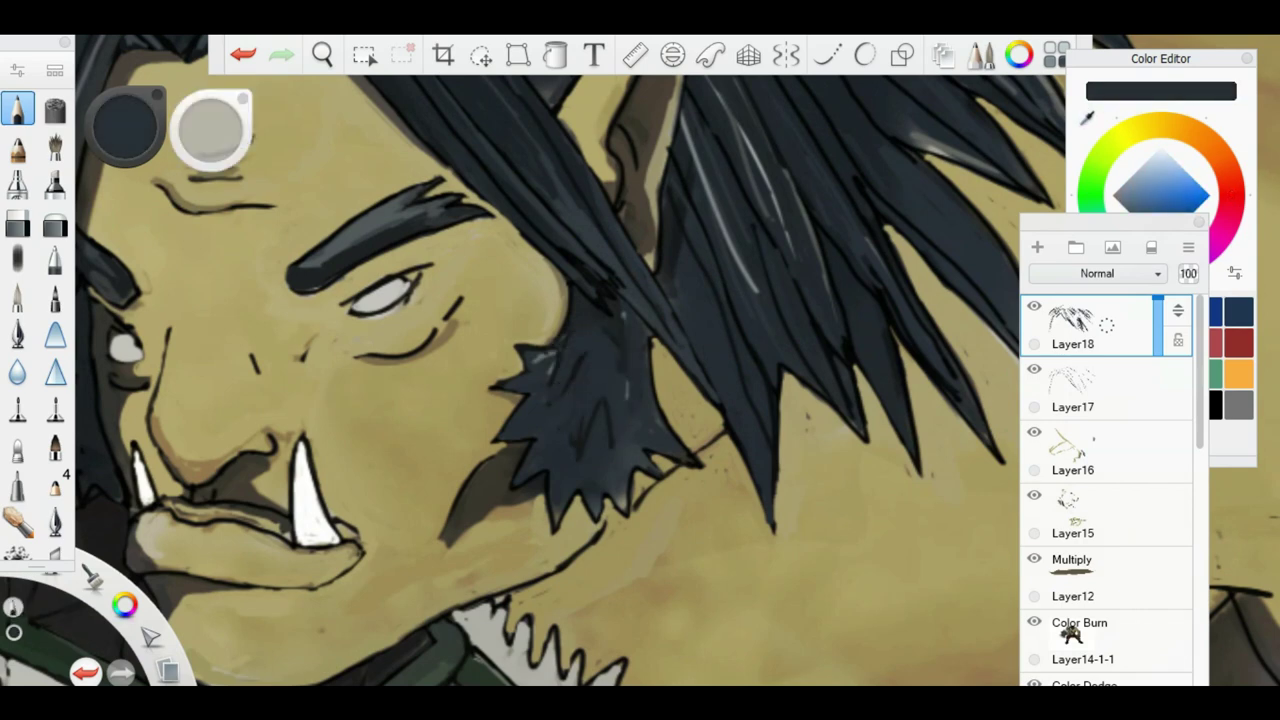
{"action": "scroll", "coordinate": [640, 400], "scroll_direction": "down", "scroll_amount": 3}
{"action": "left_click", "coordinate": [640, 357], "text": "alt"}
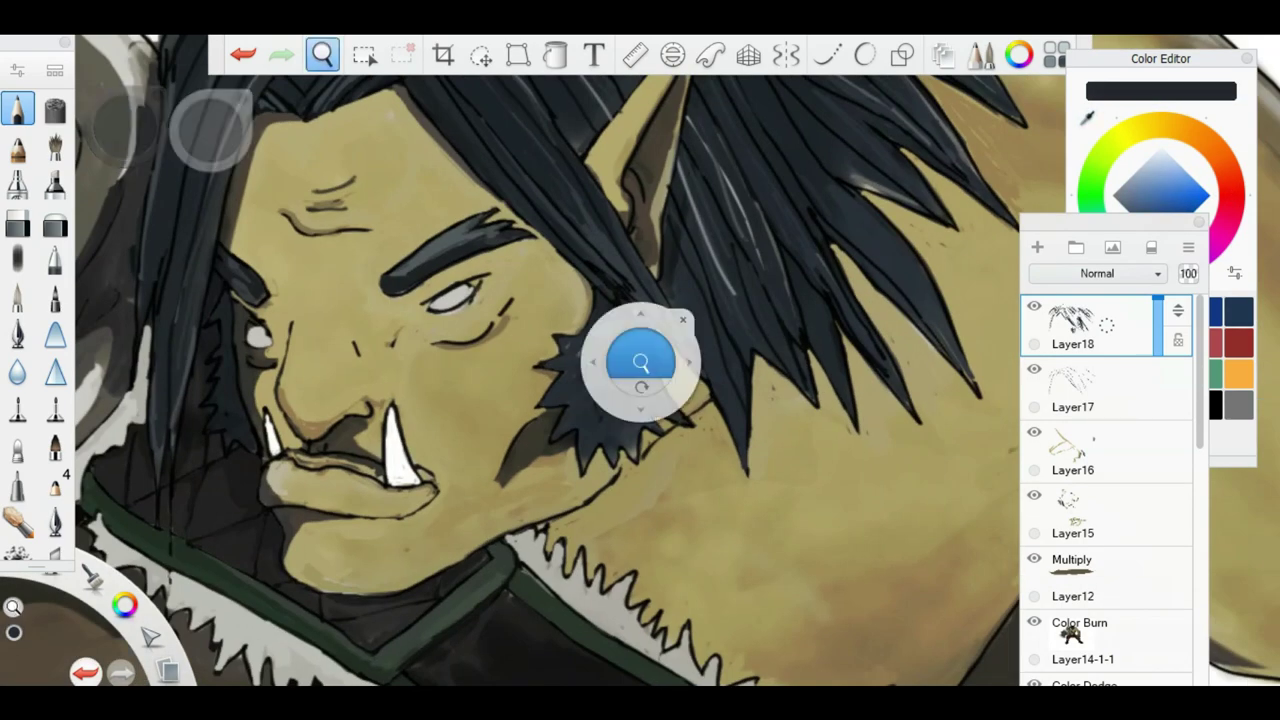
Paint round rivets along the dark belt on Layer20 with greens sampled from its trim.
{"action": "scroll", "coordinate": [640, 400], "scroll_direction": "up", "scroll_amount": 4}
{"action": "scroll", "coordinate": [640, 400], "scroll_direction": "down", "scroll_amount": 2}
{"action": "scroll", "coordinate": [640, 400], "scroll_direction": "down", "scroll_amount": 3}
{"action": "scroll", "coordinate": [640, 400], "scroll_direction": "up", "scroll_amount": 4}
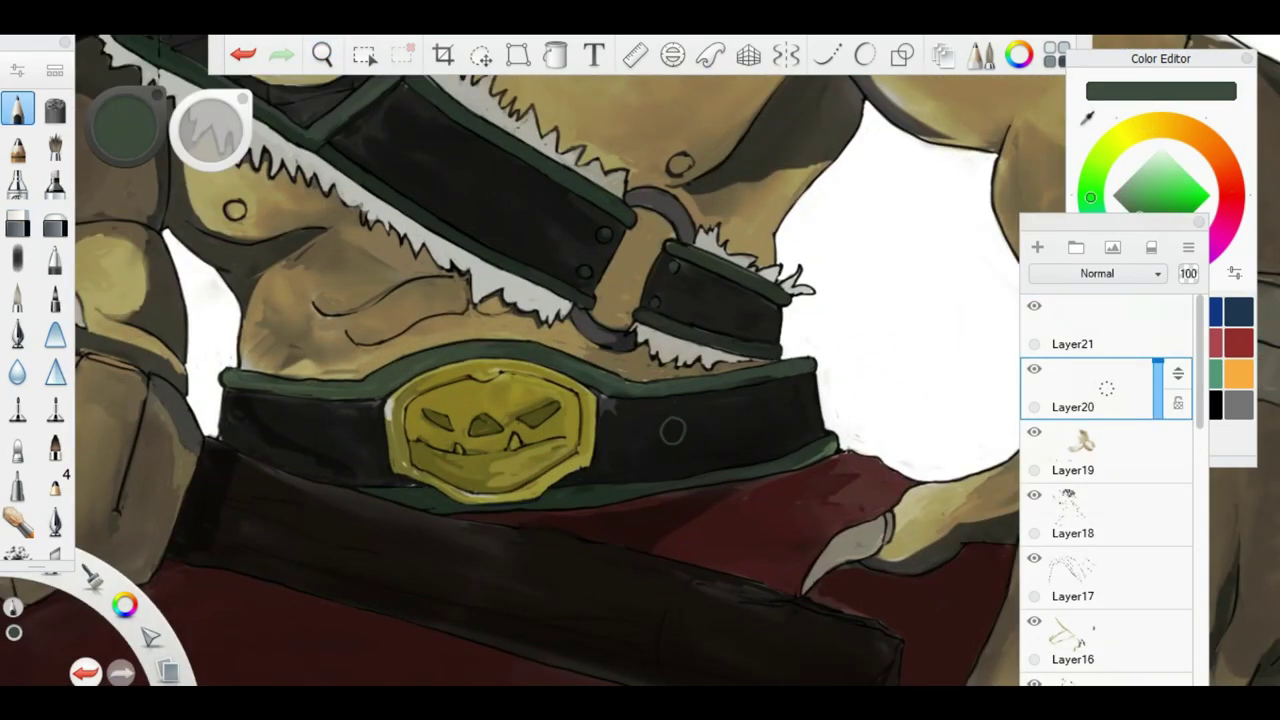
{"action": "scroll", "coordinate": [500, 400], "scroll_direction": "up", "scroll_amount": 4}
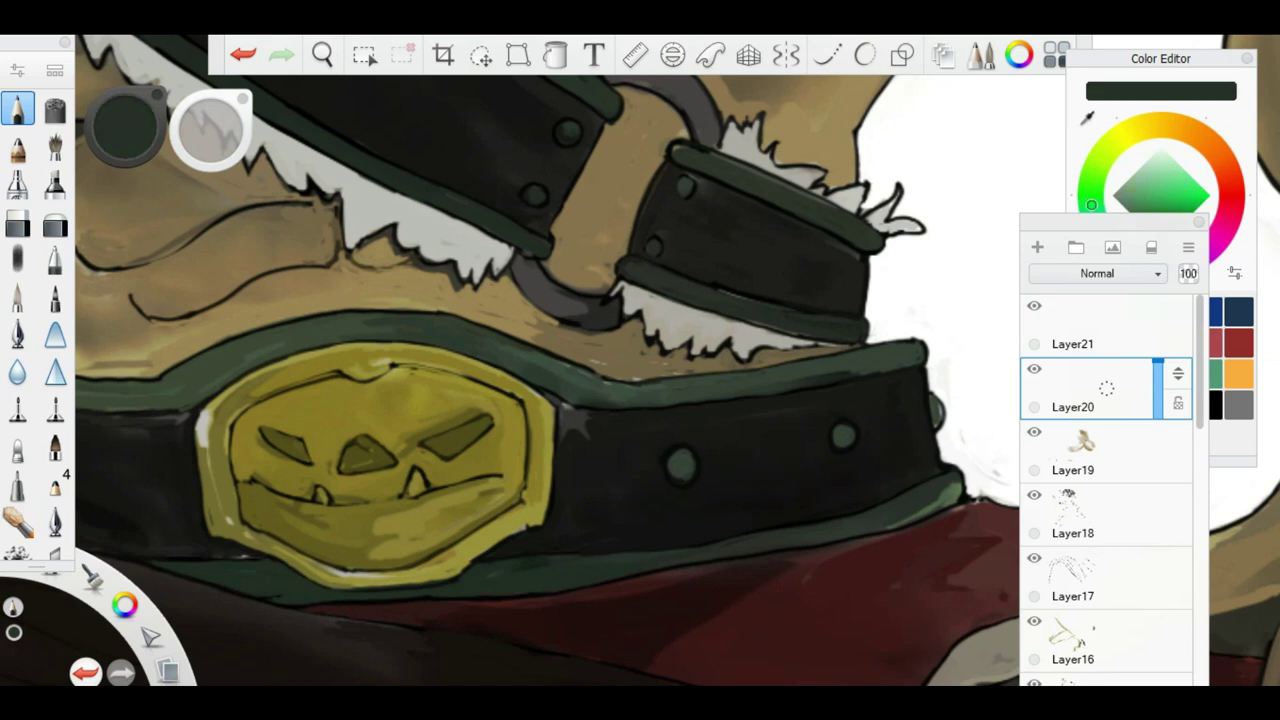
{"action": "left_click_drag", "start_coordinate": [640, 400], "coordinate": [790, 385]}
{"action": "left_click", "coordinate": [817, 509], "text": "alt"}
{"action": "left_click", "coordinate": [302, 432], "text": "alt"}
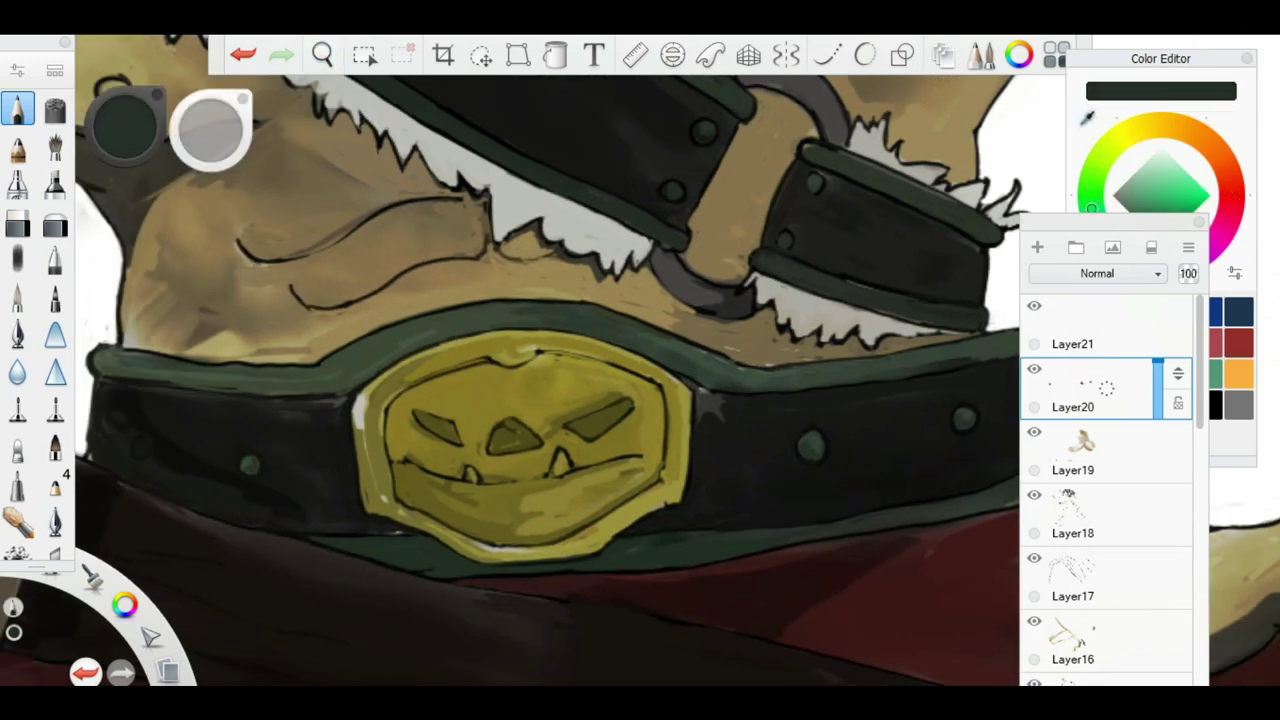
{"action": "left_click", "coordinate": [130, 488], "text": "alt"}
Ink black contour lines along the inner side of both axe blade edges and undo the last change.
{"action": "scroll", "coordinate": [540, 400], "scroll_direction": "down", "scroll_amount": 6}
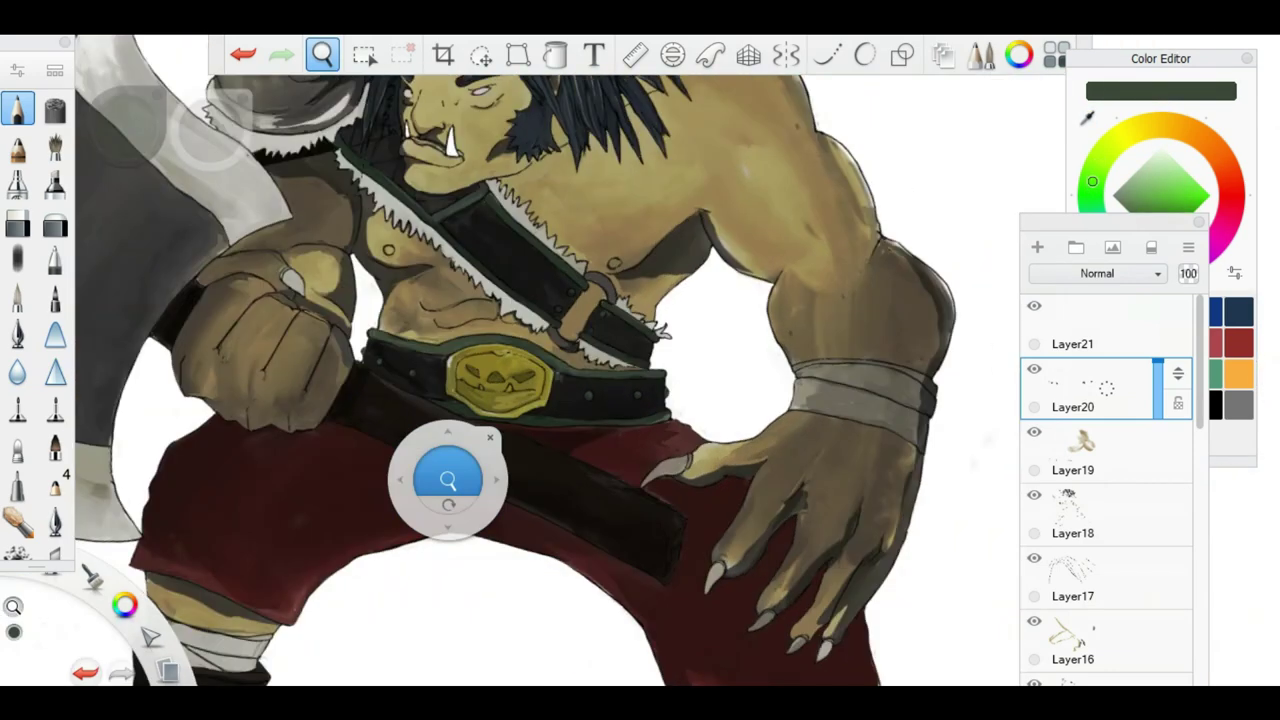
{"action": "left_click_drag", "start_coordinate": [145, 345], "coordinate": [370, 525]}
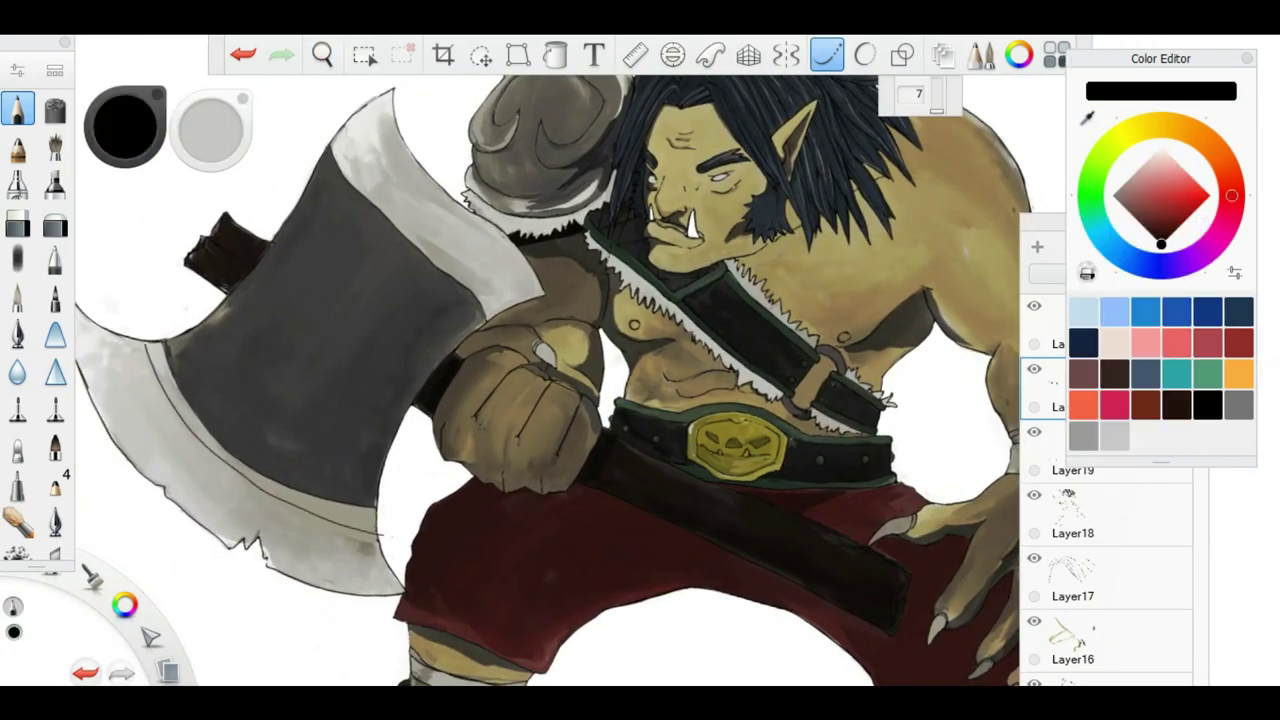
{"action": "scroll", "coordinate": [391, 277], "scroll_direction": "up", "scroll_amount": 2}
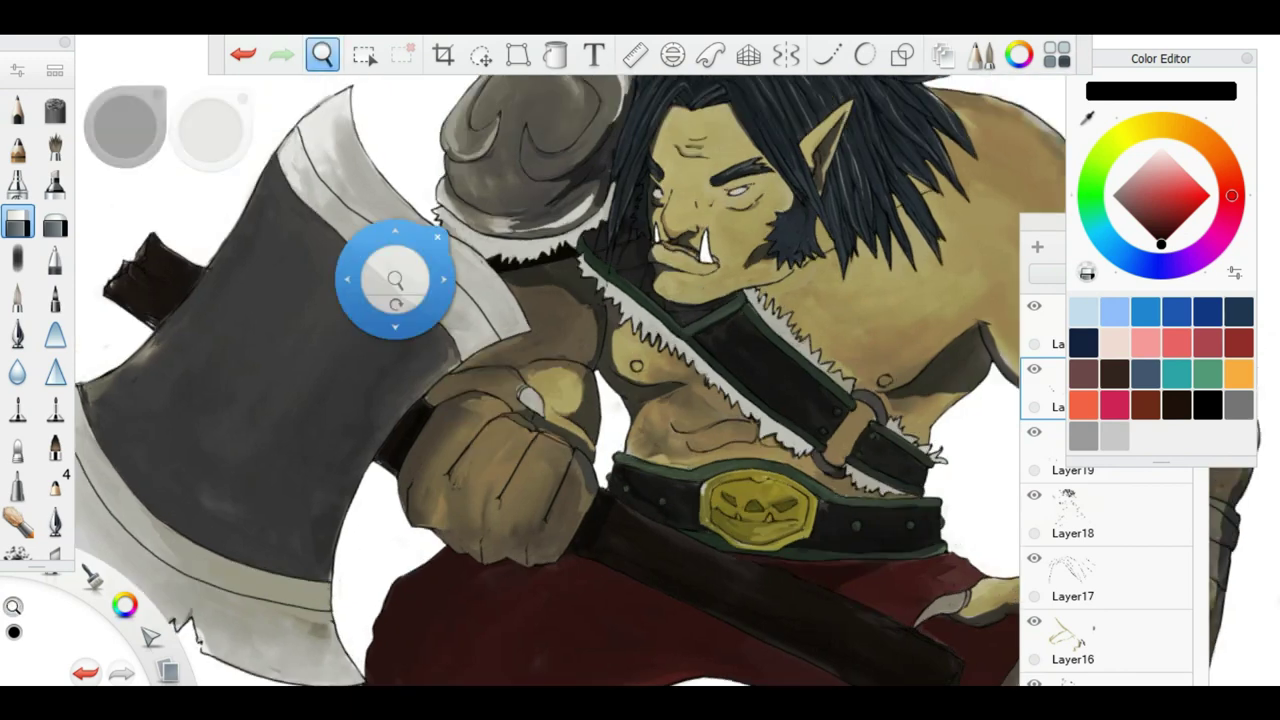
{"action": "key", "text": "ctrl+z"}
Lasso the axe's contour lines and paste a copy on a new layer as a second parallel line.
{"action": "left_click", "coordinate": [364, 54]}
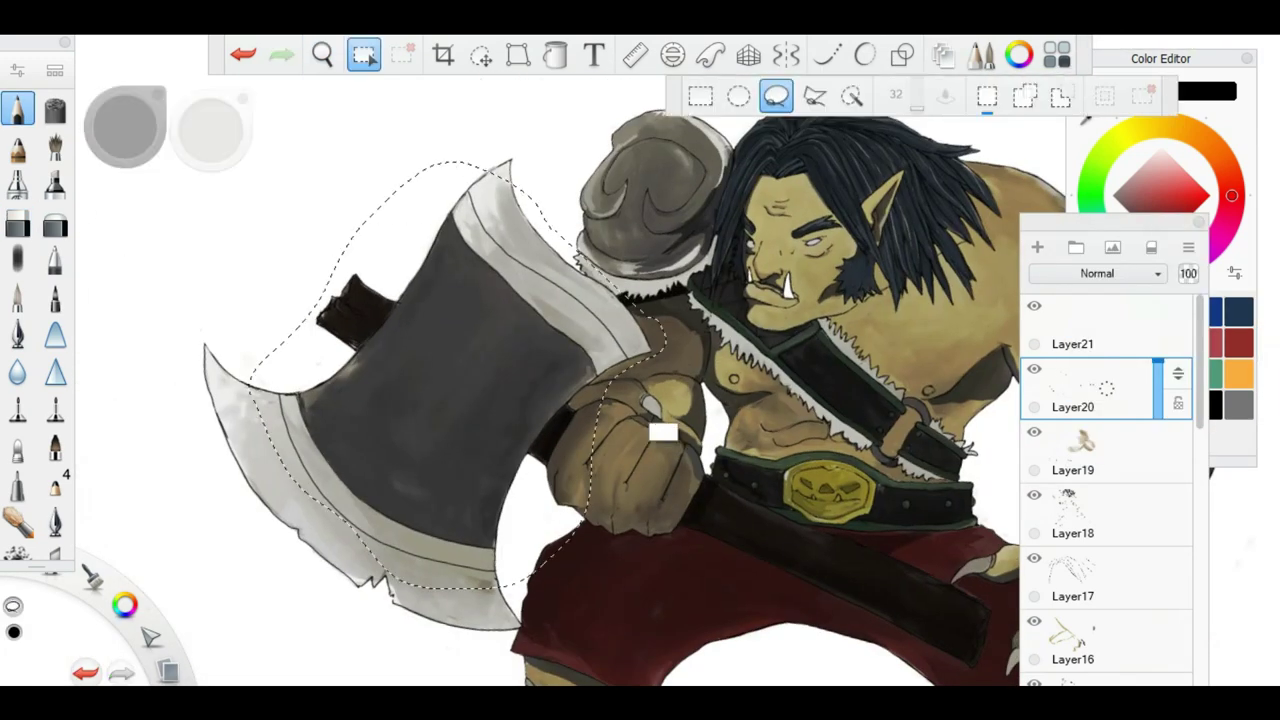
{"action": "key", "text": "ctrl+c"}
{"action": "key", "text": "ctrl+v"}
{"action": "key", "text": "Return"}
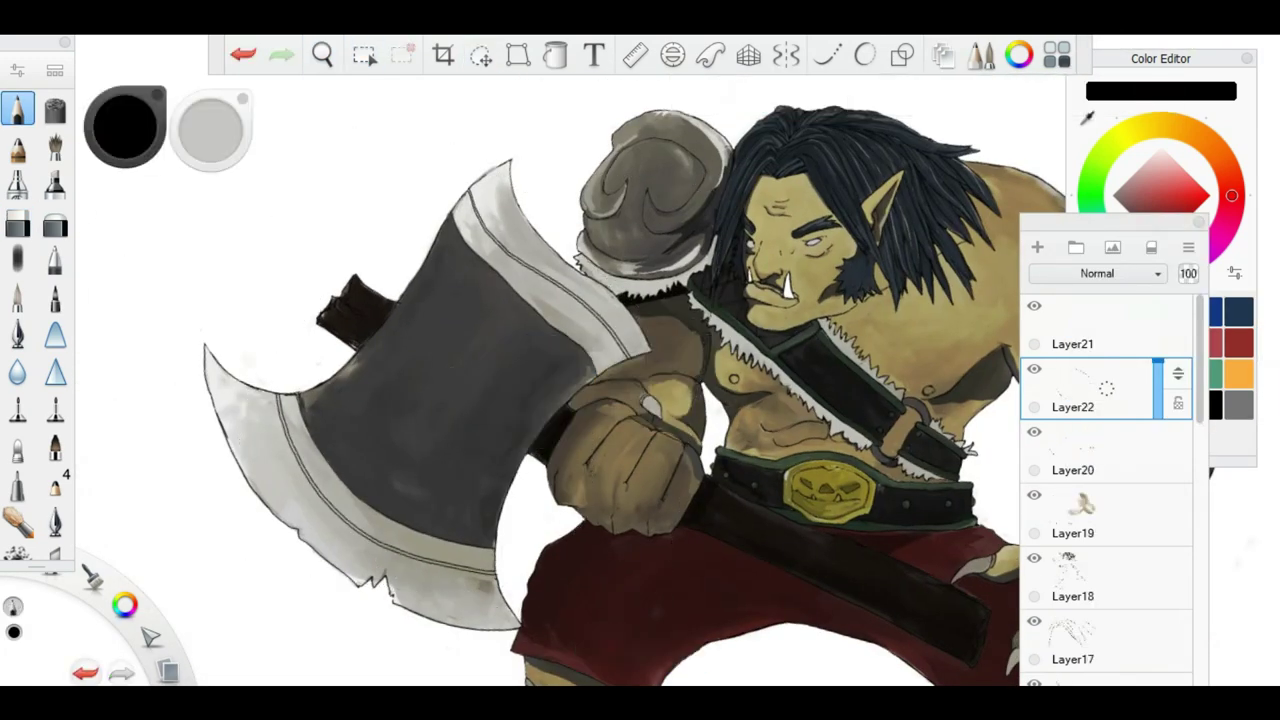
Ink black dividing lines across the soles of both boots on Layer20.
{"action": "left_click", "coordinate": [1090, 450]}
{"action": "left_click_drag", "start_coordinate": [734, 371], "coordinate": [700, 80]}
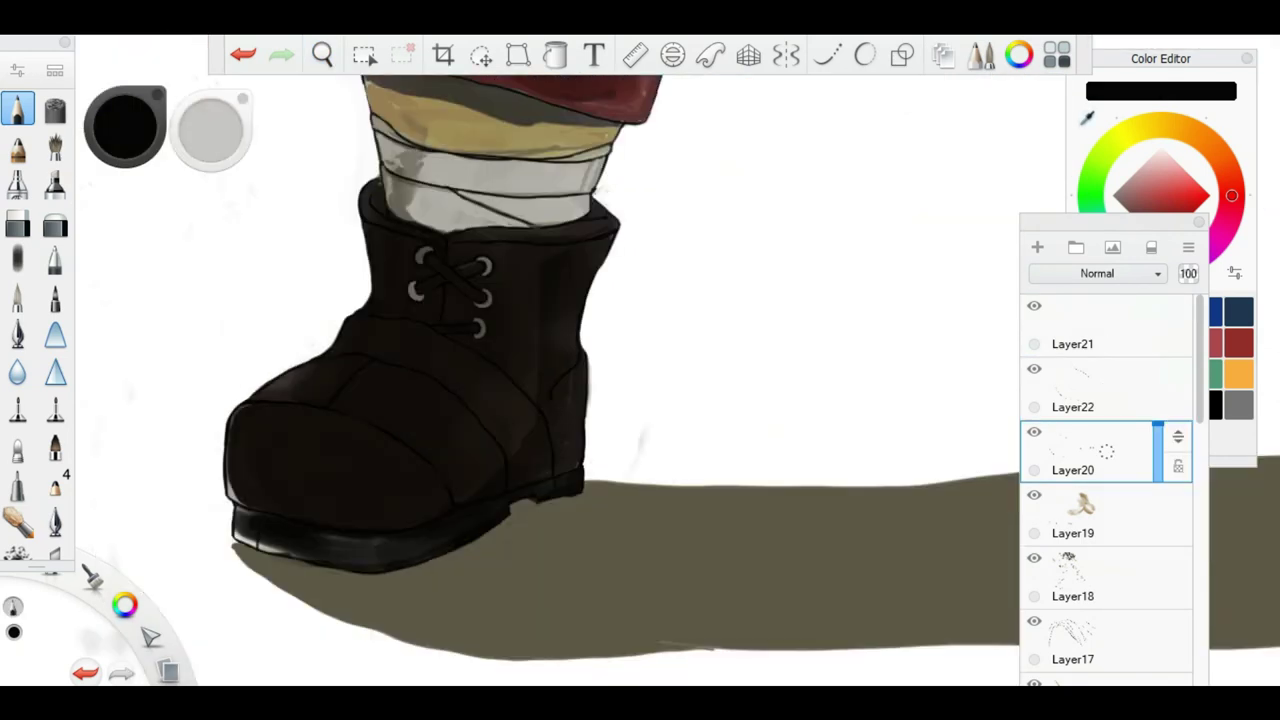
{"action": "mouse_move", "coordinate": [651, 440]}
{"action": "left_mouse_down"}
{"action": "mouse_move", "coordinate": [651, 471]}
{"action": "mouse_move", "coordinate": [670, 480]}
{"action": "left_mouse_up"}
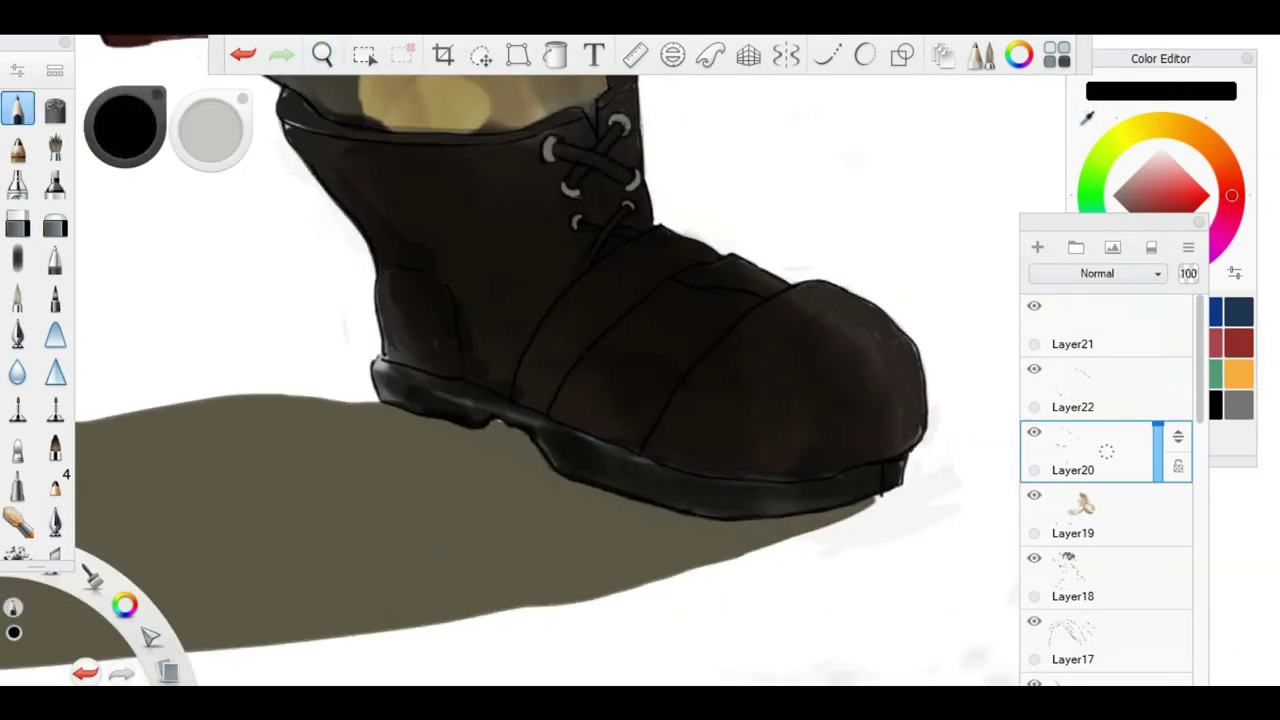
{"action": "left_click_drag", "start_coordinate": [500, 400], "coordinate": [600, 360]}
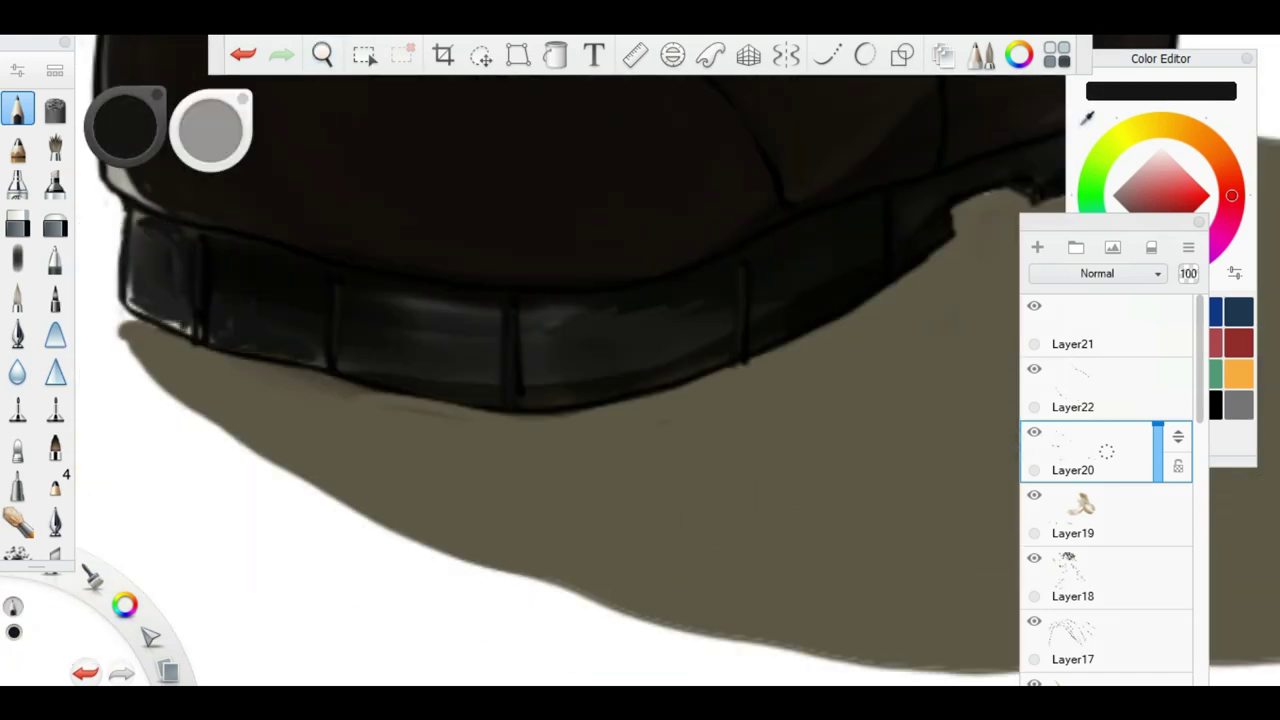
Sample greys and shade the segments of the boot soles with soft highlights.
{"action": "left_click_drag", "start_coordinate": [343, 386], "coordinate": [560, 420]}
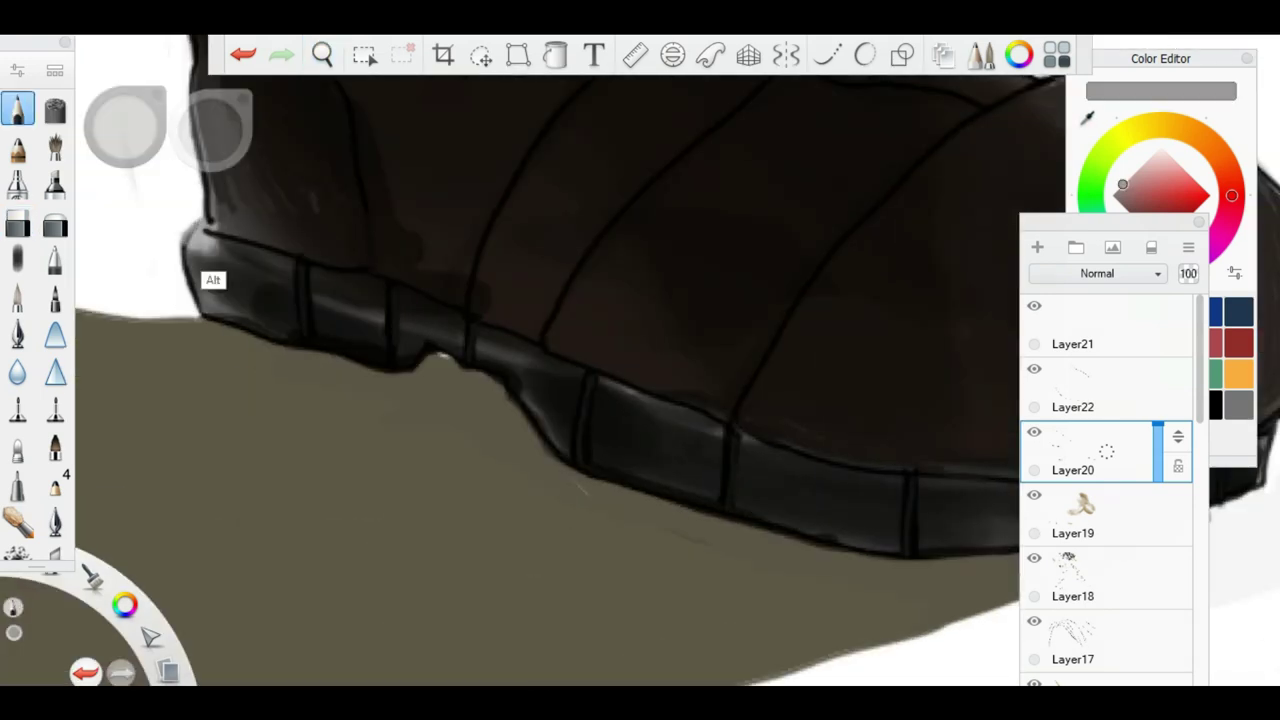
{"action": "left_click", "coordinate": [579, 546], "text": "alt"}
{"action": "left_click_drag", "start_coordinate": [579, 546], "coordinate": [400, 430]}
Outline and fill the shoulder guard's fur trim in white on Layer21.
{"action": "left_click", "coordinate": [1107, 325]}
{"action": "left_click_drag", "start_coordinate": [443, 363], "coordinate": [595, 265]}
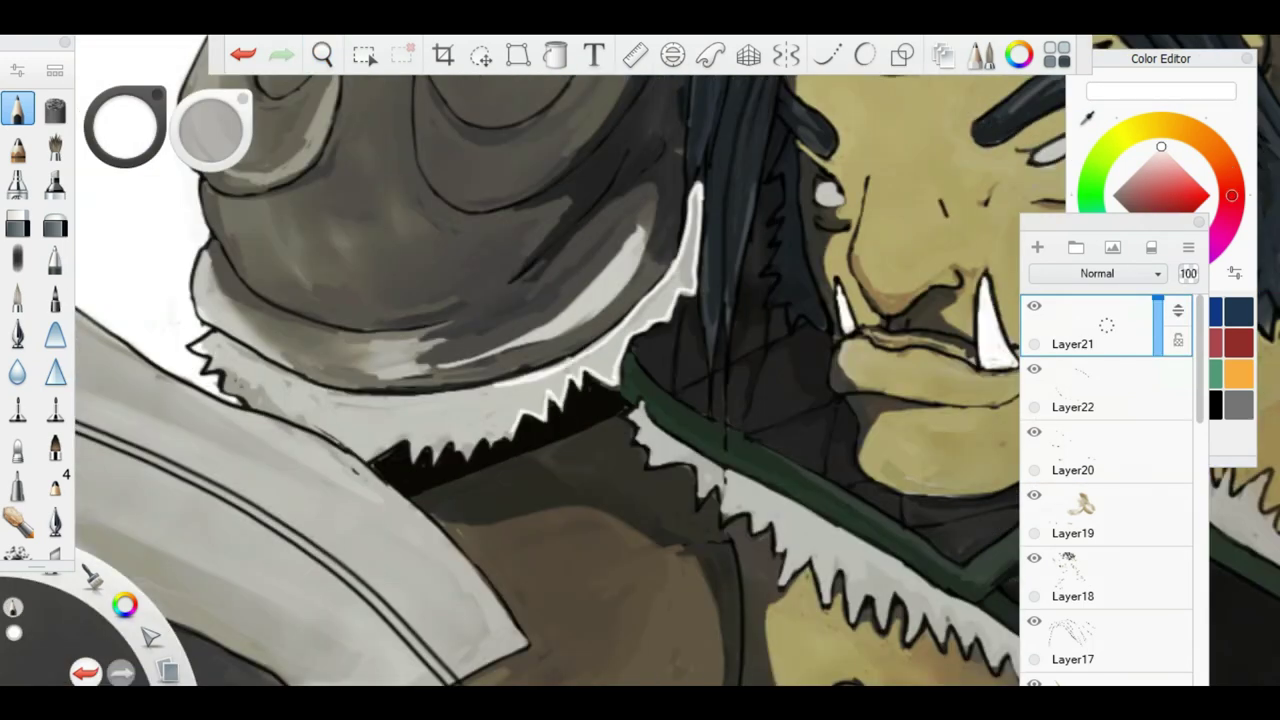
{"action": "left_click_drag", "start_coordinate": [595, 470], "coordinate": [560, 420]}
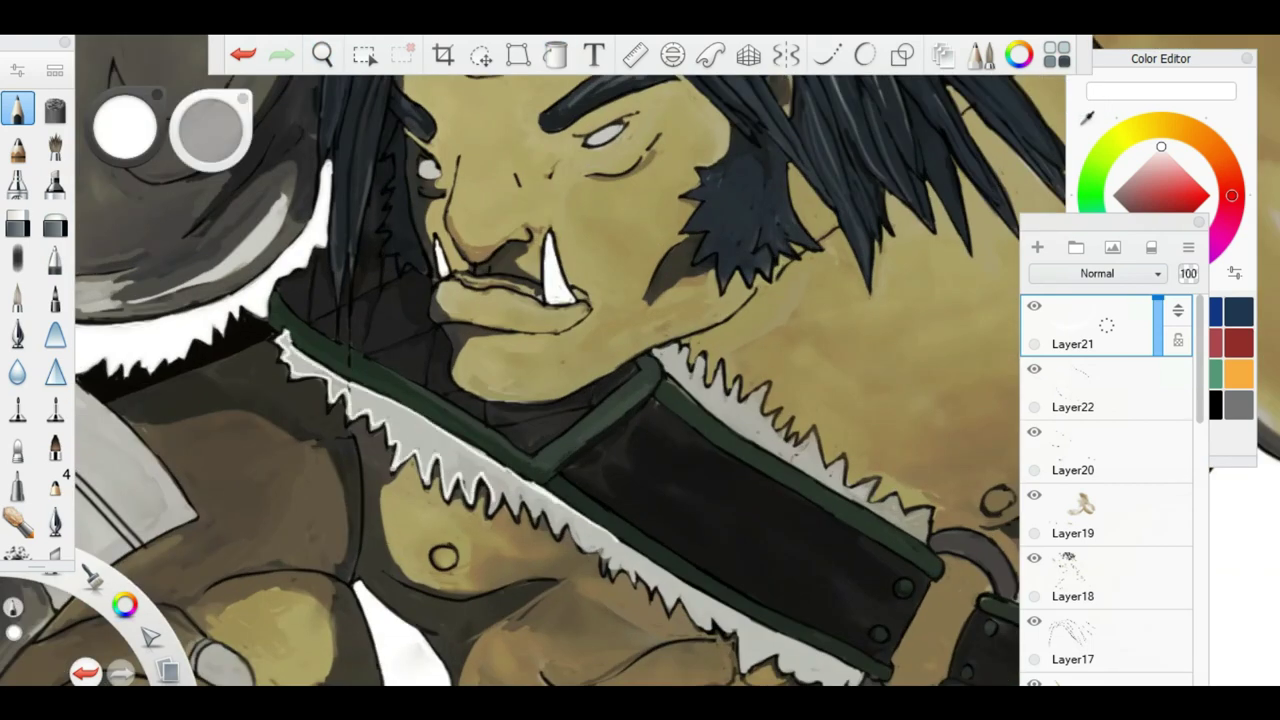
Paint the jagged fur trim along both sides of the chest strap and its short rear section white.
{"action": "left_click_drag", "start_coordinate": [600, 400], "coordinate": [485, 295]}
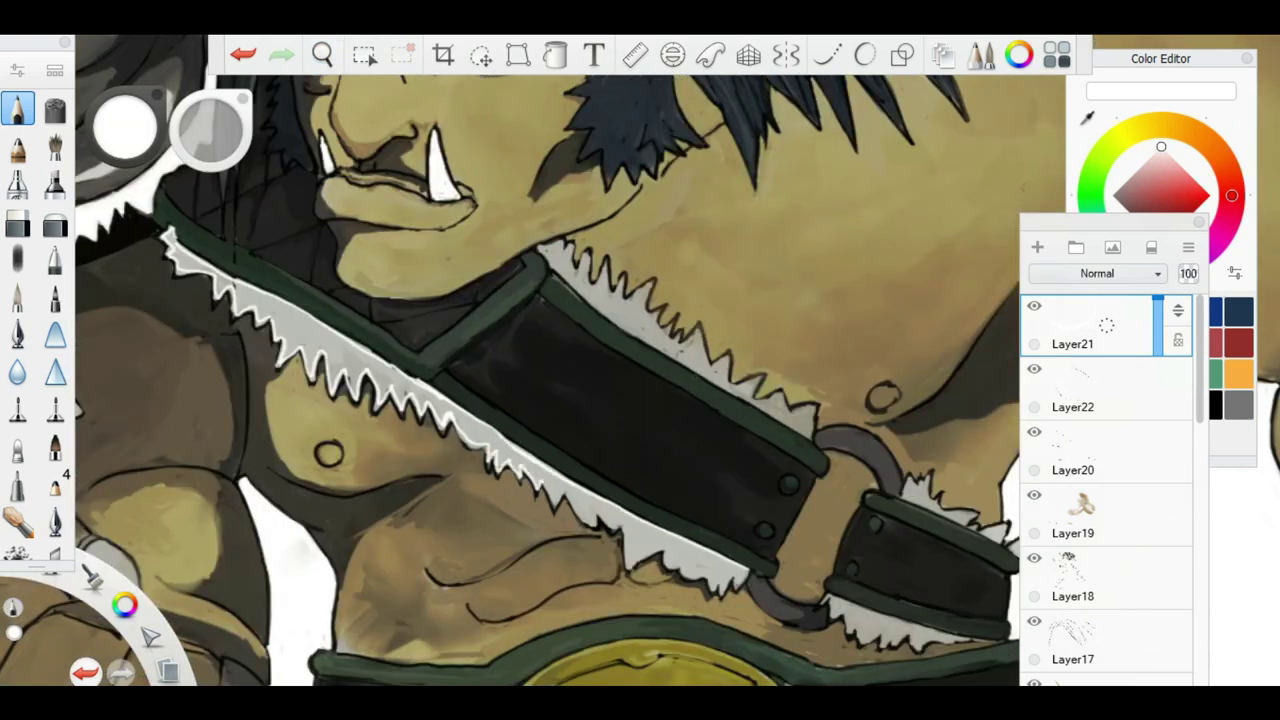
{"action": "left_click_drag", "start_coordinate": [600, 400], "coordinate": [560, 342]}
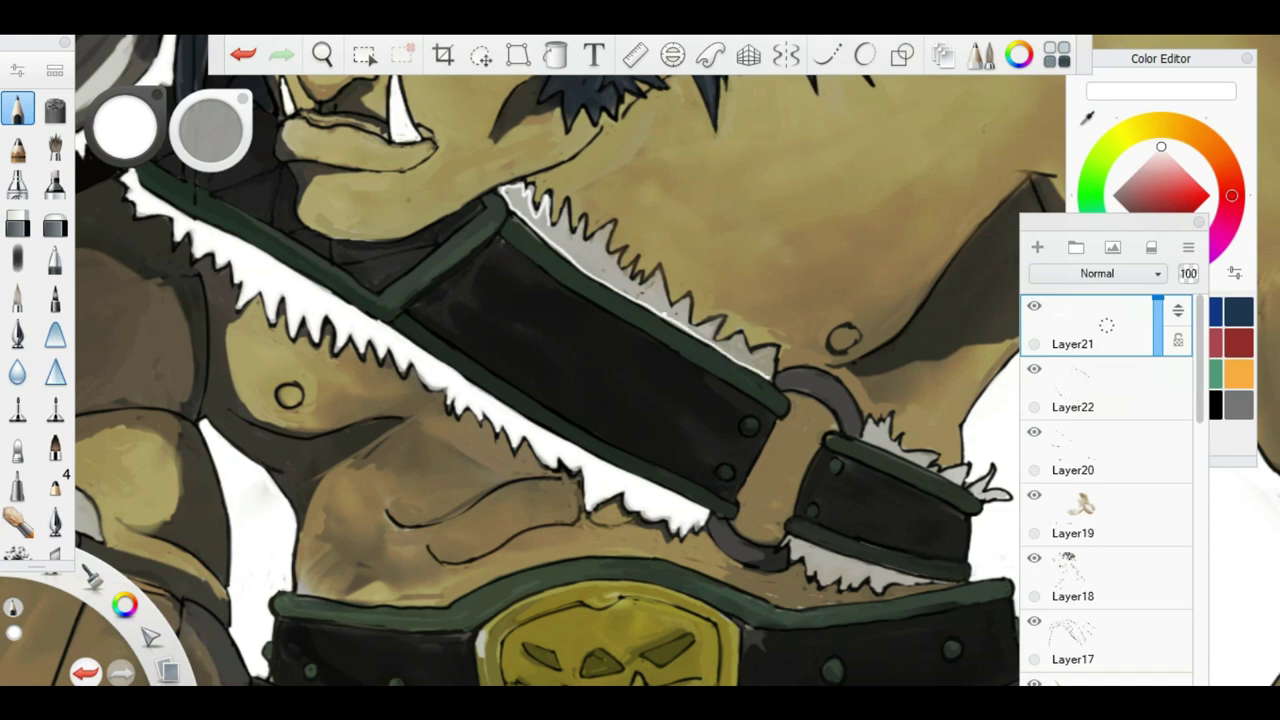
{"action": "left_click_drag", "start_coordinate": [600, 400], "coordinate": [540, 370]}
{"action": "left_click_drag", "start_coordinate": [600, 400], "coordinate": [535, 226]}
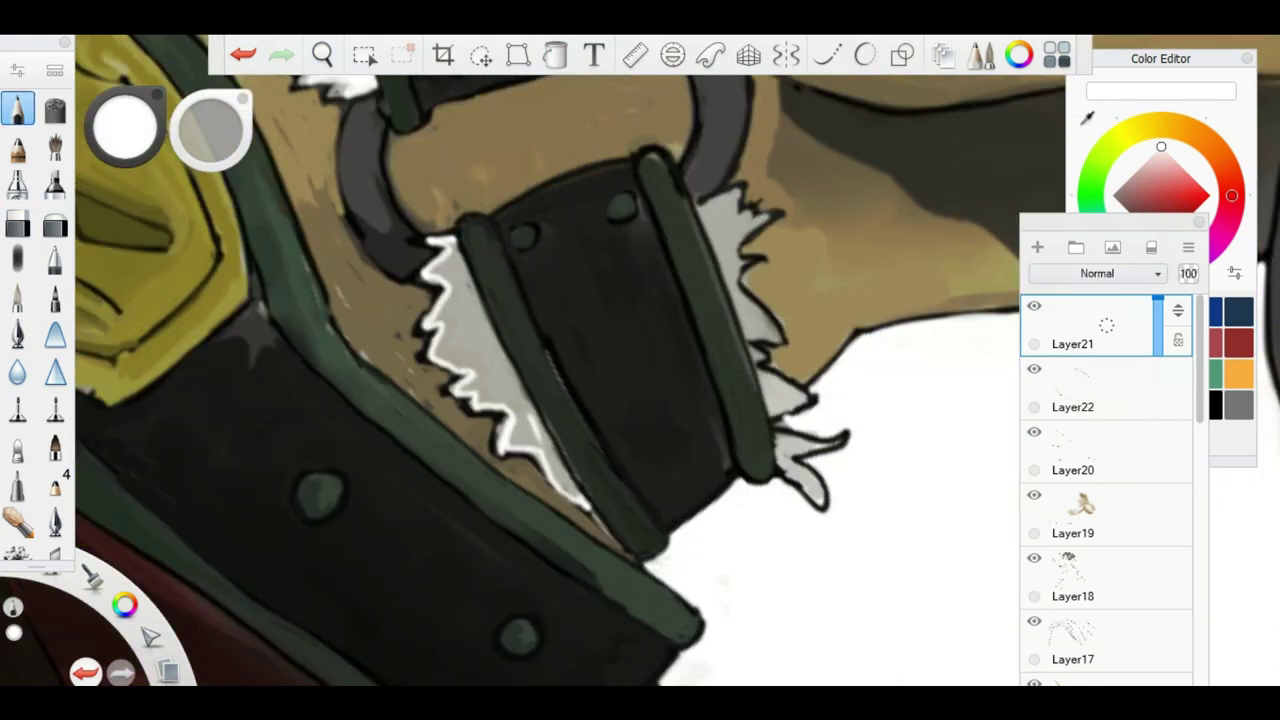
{"action": "left_click_drag", "start_coordinate": [620, 420], "coordinate": [641, 362]}
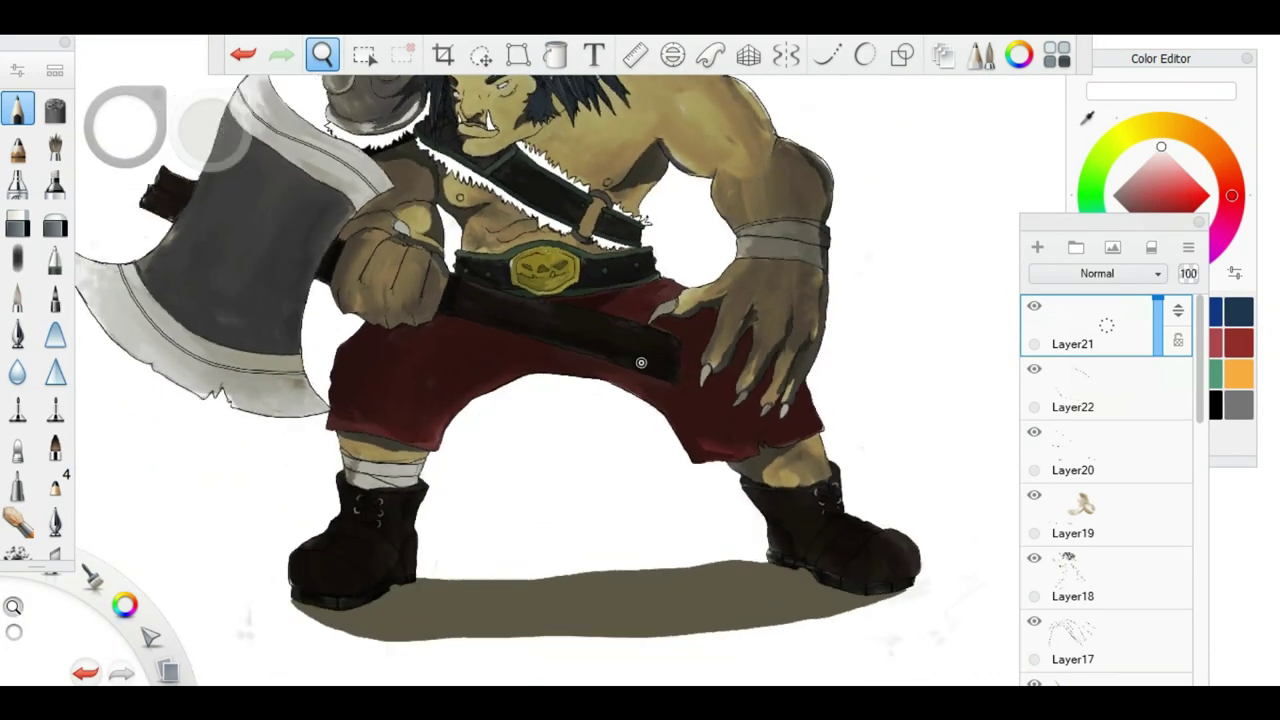
Sample skin tones from the face and torso and touch up the area above the large tusk and the chest.
{"action": "scroll", "coordinate": [641, 362], "scroll_direction": "up", "scroll_amount": 5}
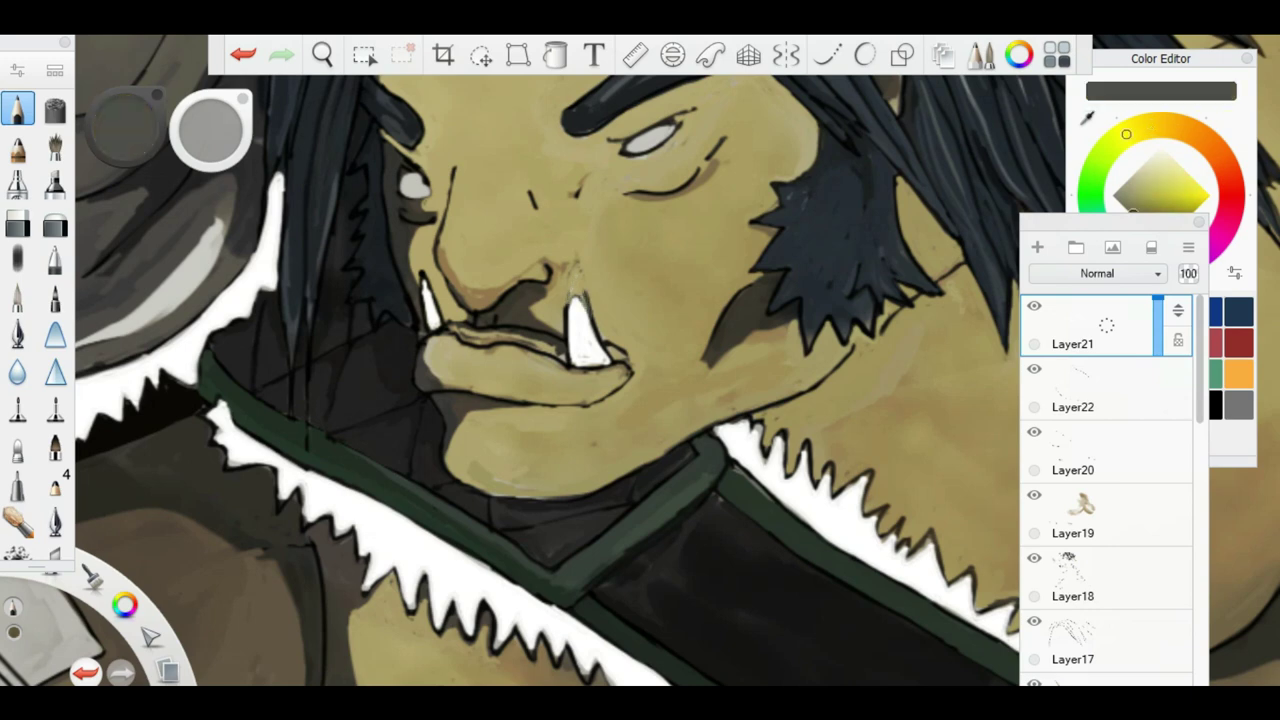
{"action": "left_click", "coordinate": [17, 258]}
{"action": "key", "text": "ctrl+z"}
{"action": "left_click_drag", "start_coordinate": [640, 360], "coordinate": [640, 180]}
{"action": "left_click", "coordinate": [652, 240], "text": "alt"}
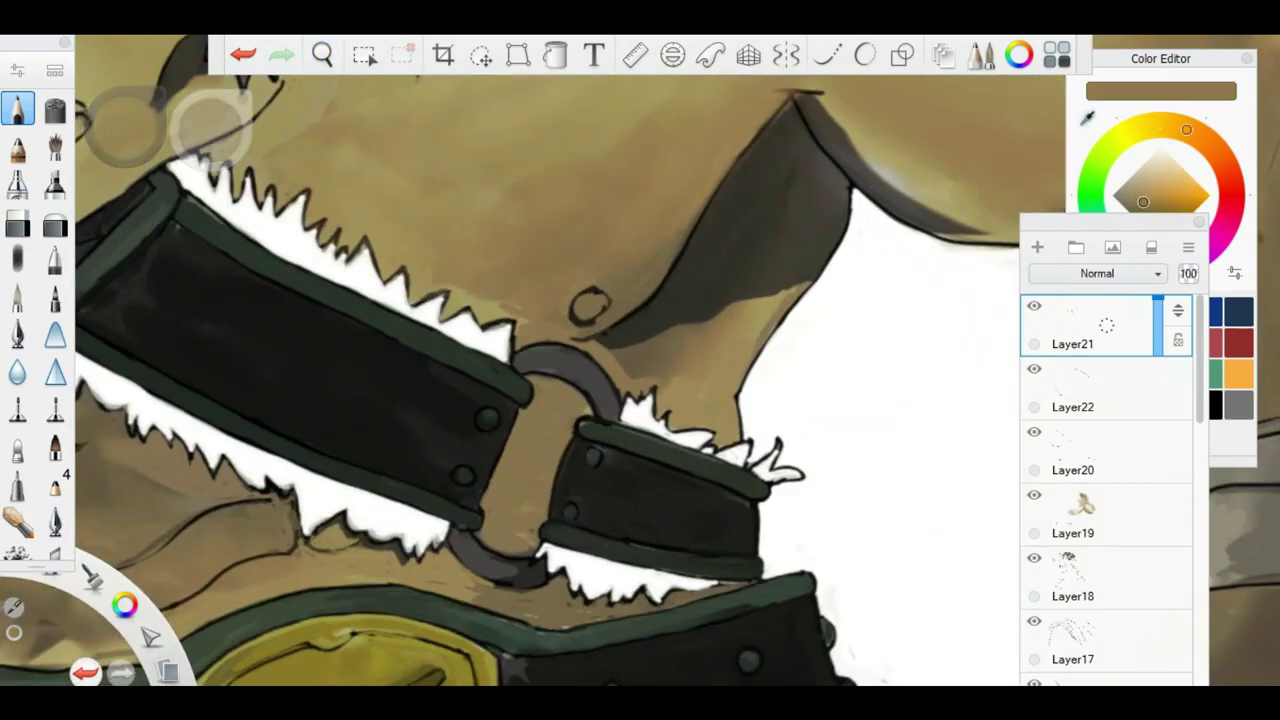
{"action": "left_click_drag", "start_coordinate": [640, 360], "coordinate": [640, 300]}
{"action": "left_click", "coordinate": [17, 258]}
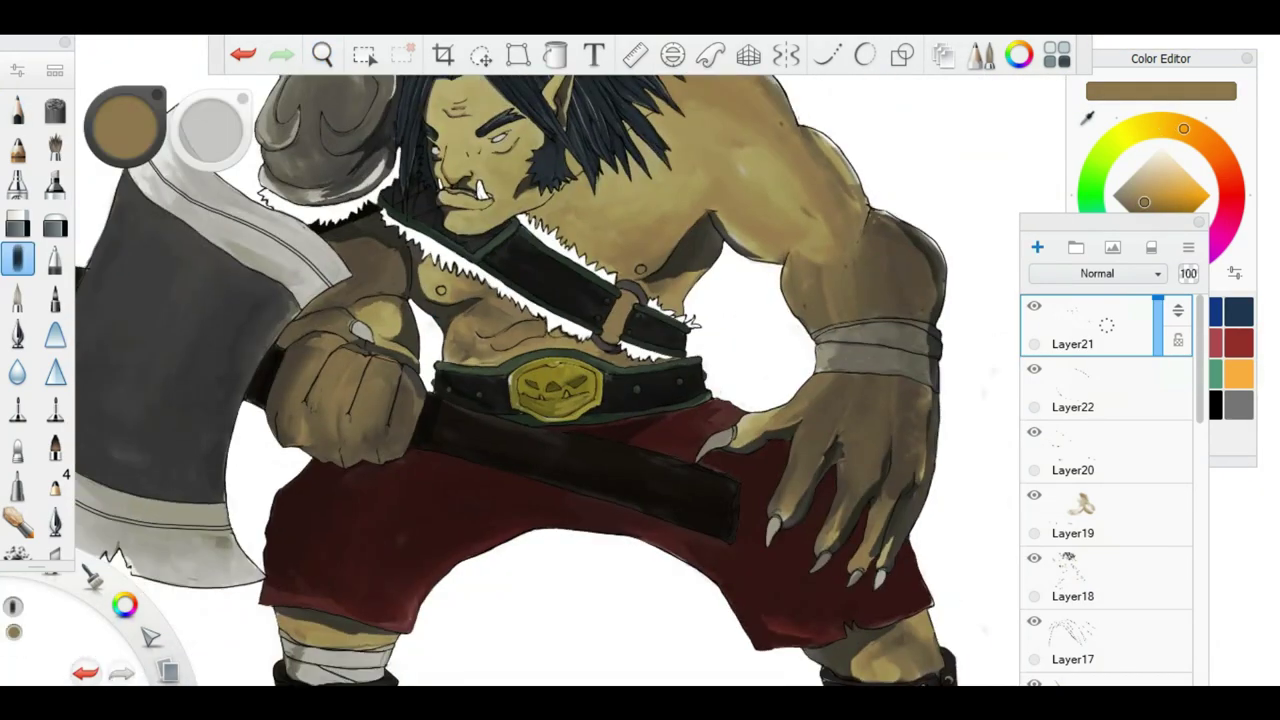
Draw black crack lines and cuticle edges on the thumbnail and claws on a new layer, cleaning up with the eraser.
{"action": "left_click_drag", "start_coordinate": [640, 360], "coordinate": [640, 300]}
{"action": "left_click", "coordinate": [1207, 404]}
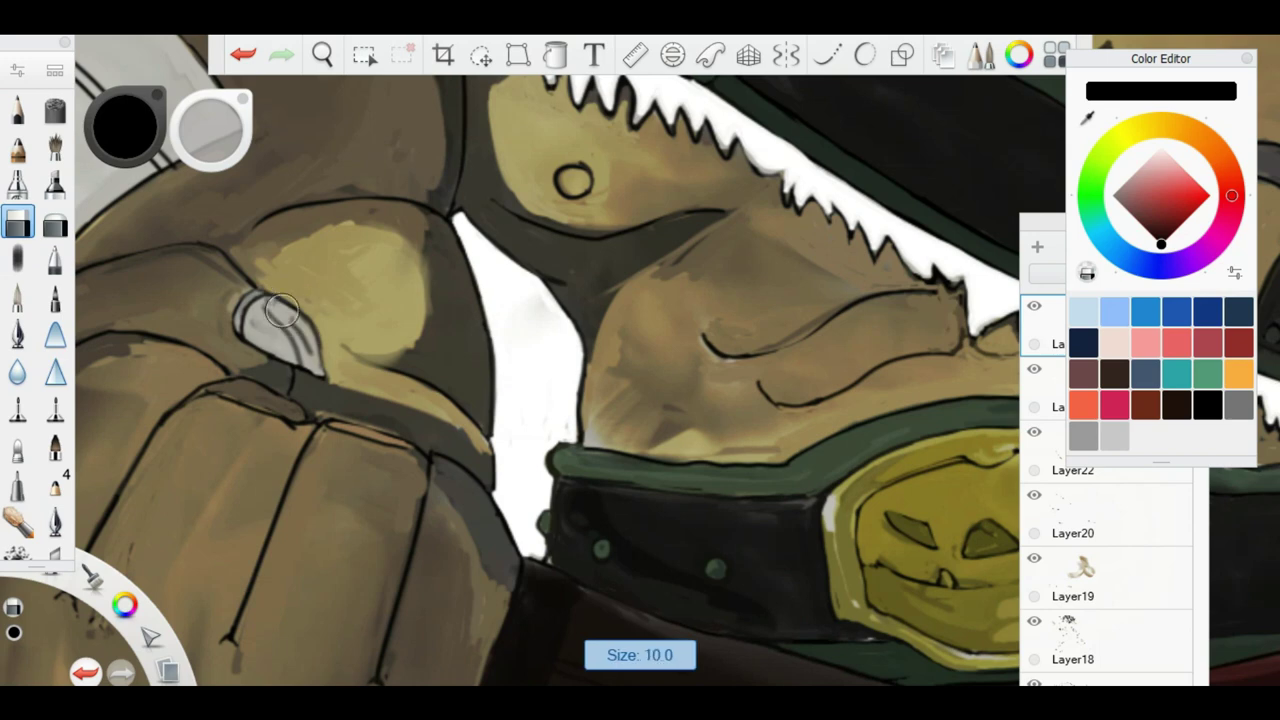
{"action": "left_click_drag", "start_coordinate": [900, 540], "coordinate": [270, 214]}
{"action": "left_click_drag", "start_coordinate": [900, 480], "coordinate": [640, 300]}
{"action": "left_click_drag", "start_coordinate": [640, 360], "coordinate": [640, 300]}
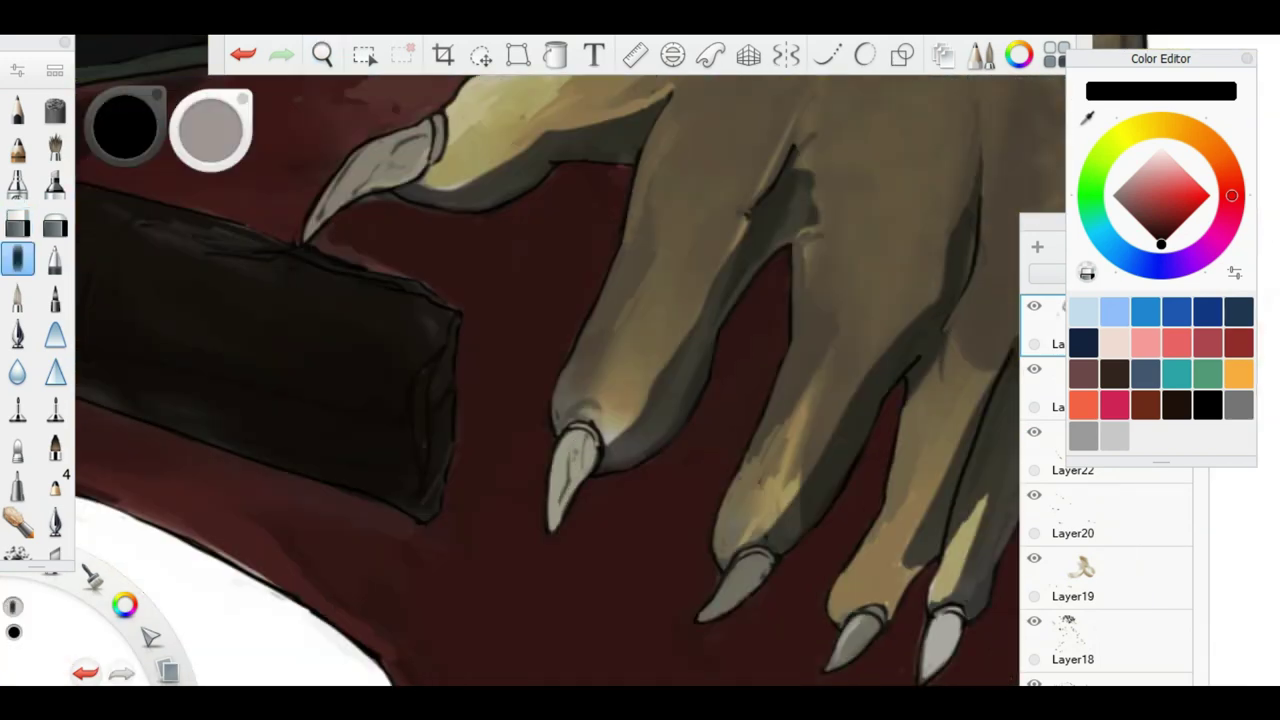
{"action": "left_click_drag", "start_coordinate": [640, 360], "coordinate": [640, 400]}
Airbrush white highlights onto the metal ring of the chest strap.
{"action": "mouse_move", "coordinate": [471, 457]}
{"action": "left_mouse_down"}
{"action": "mouse_move", "coordinate": [471, 420]}
{"action": "mouse_move", "coordinate": [471, 560]}
{"action": "left_mouse_up"}
{"action": "left_click", "coordinate": [1161, 150]}
{"action": "left_click", "coordinate": [17, 222]}
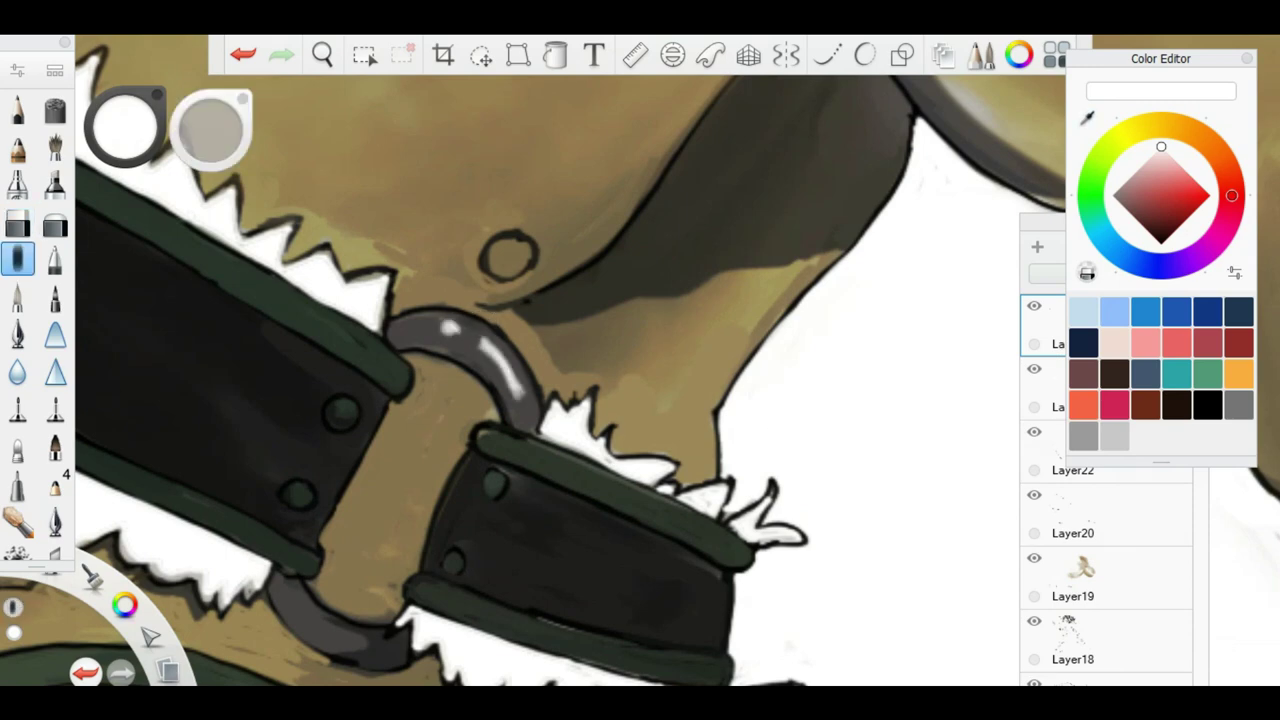
Trace the axe blade's parallel contour lines in red on a layer with Glow blending.
{"action": "scroll", "coordinate": [444, 321], "scroll_direction": "down", "scroll_amount": 10}
{"action": "left_click", "coordinate": [1106, 324]}
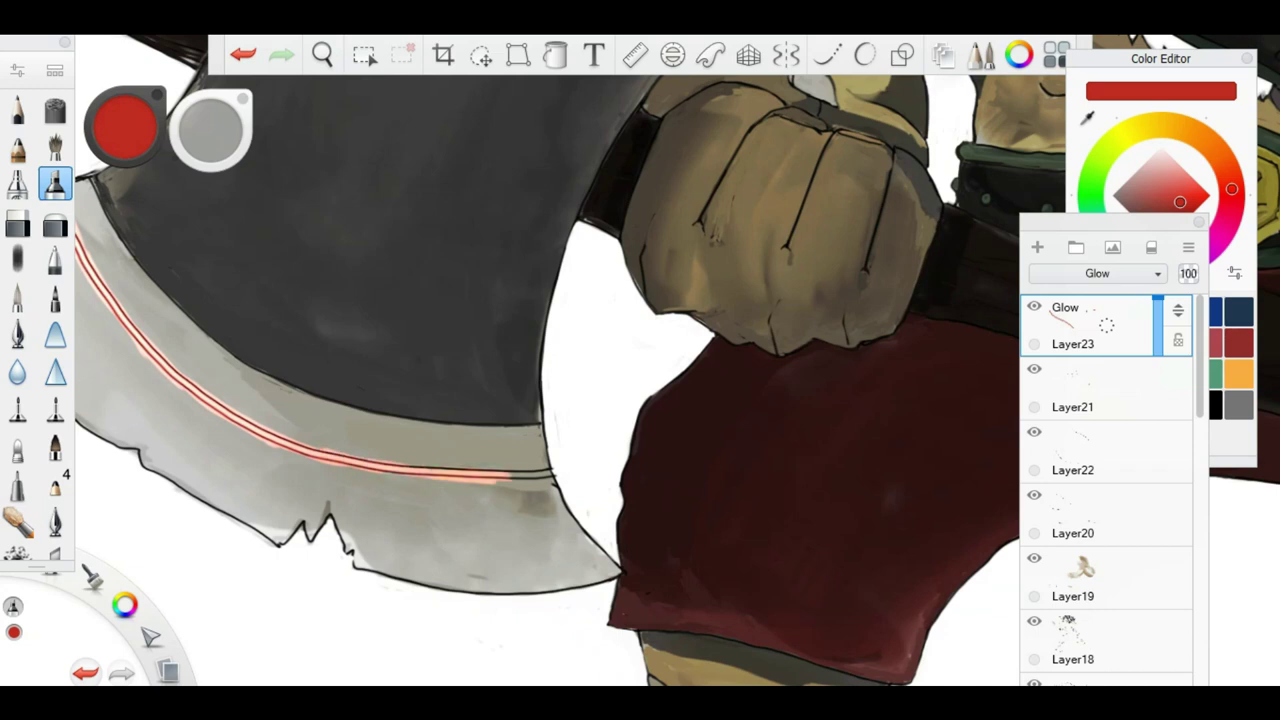
Spatter red over the axe on a new layer at 33% opacity and erase the stray spots around the blade.
{"action": "scroll", "coordinate": [570, 360], "scroll_direction": "down", "scroll_amount": 5}
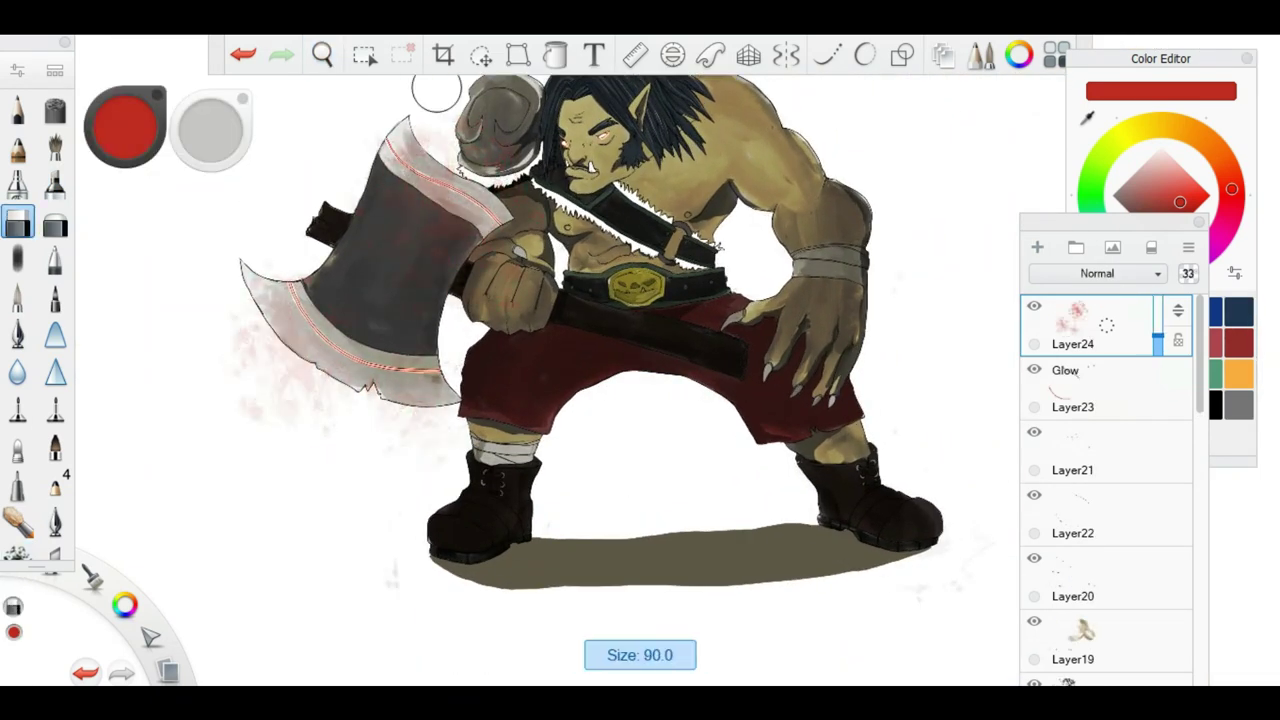
{"action": "scroll", "coordinate": [386, 293], "scroll_direction": "up", "scroll_amount": 3}
{"action": "scroll", "coordinate": [386, 293], "scroll_direction": "down", "scroll_amount": 1}
{"action": "key", "text": "space"}
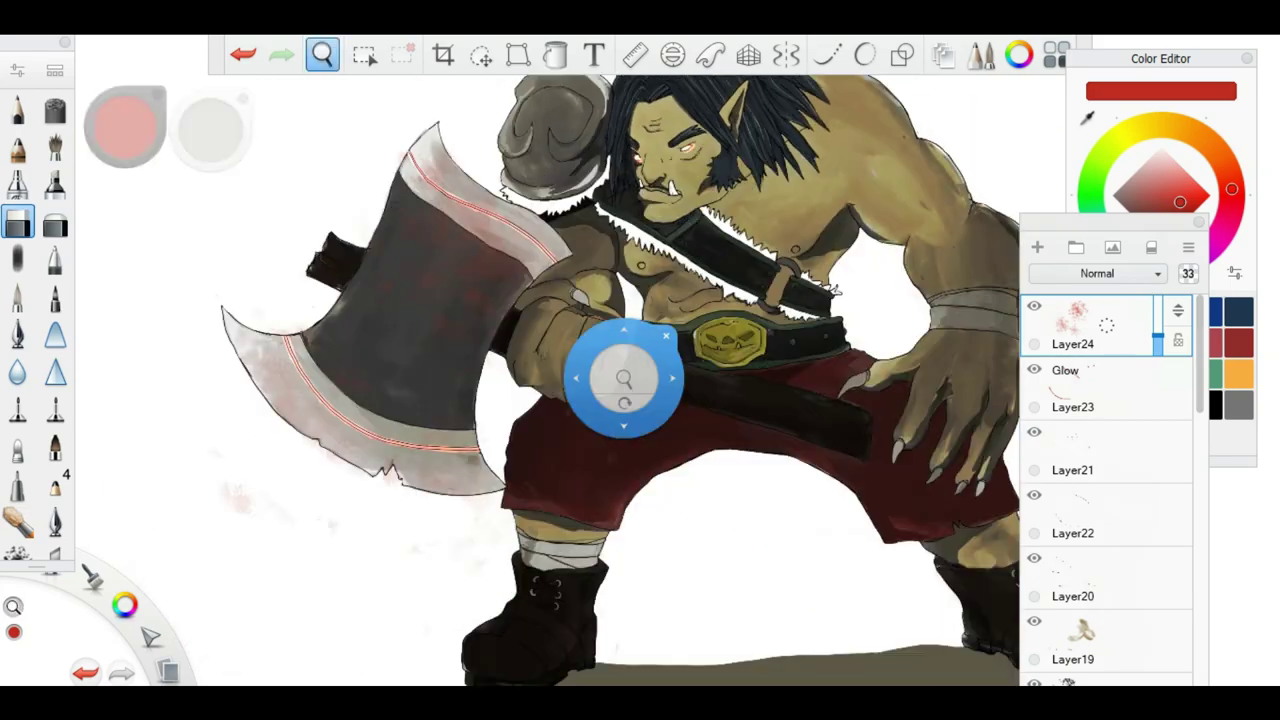